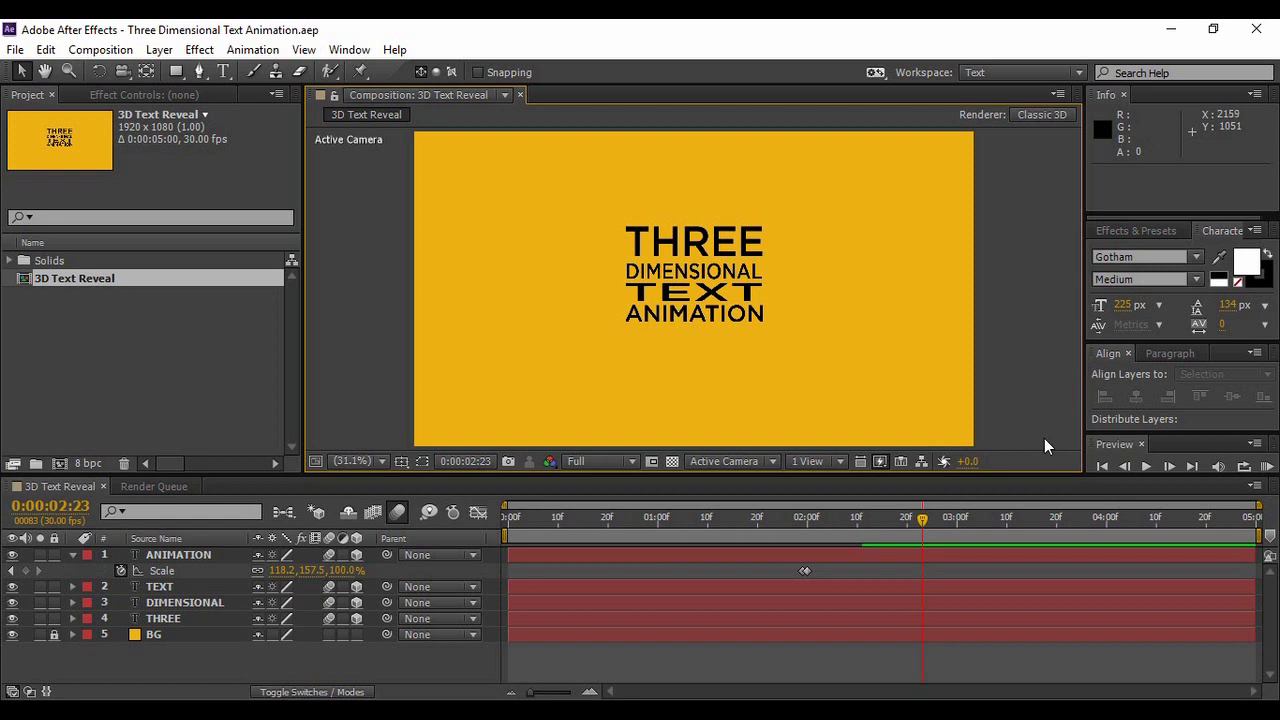
Play the 3D Text Reveal composition from its first frame and stop the preview.
click(1104, 466)
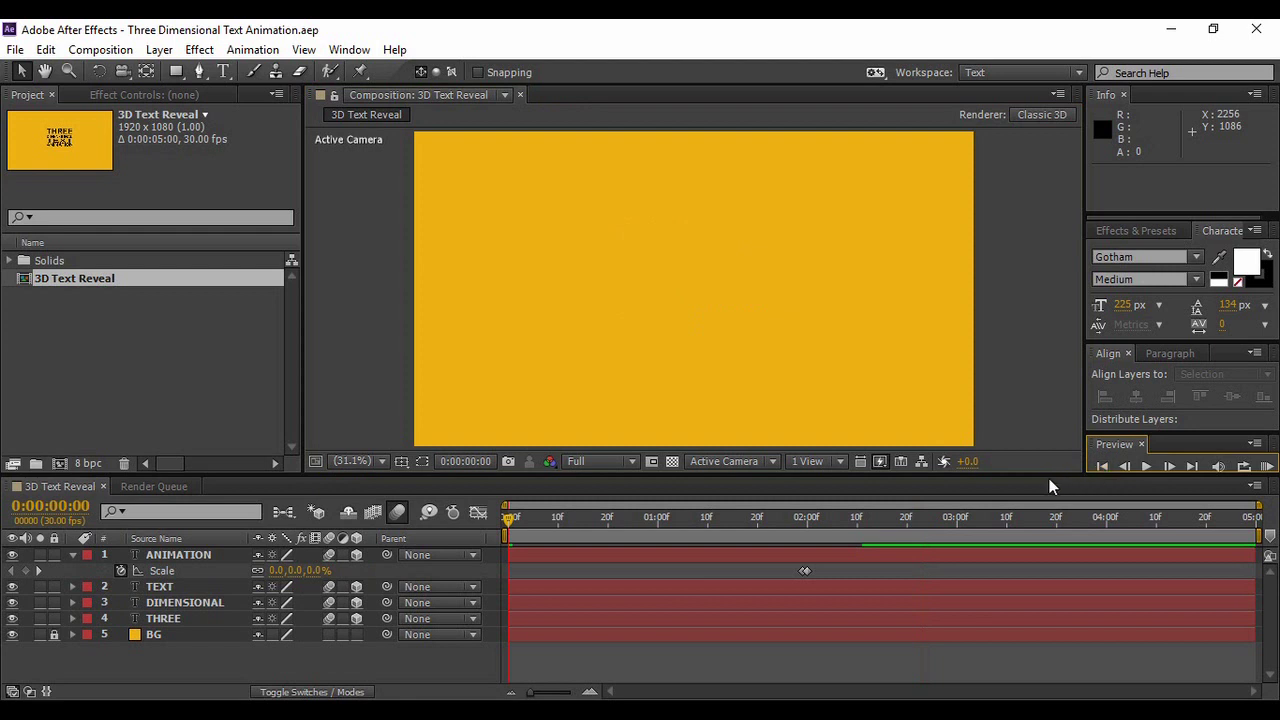
click(1145, 467)
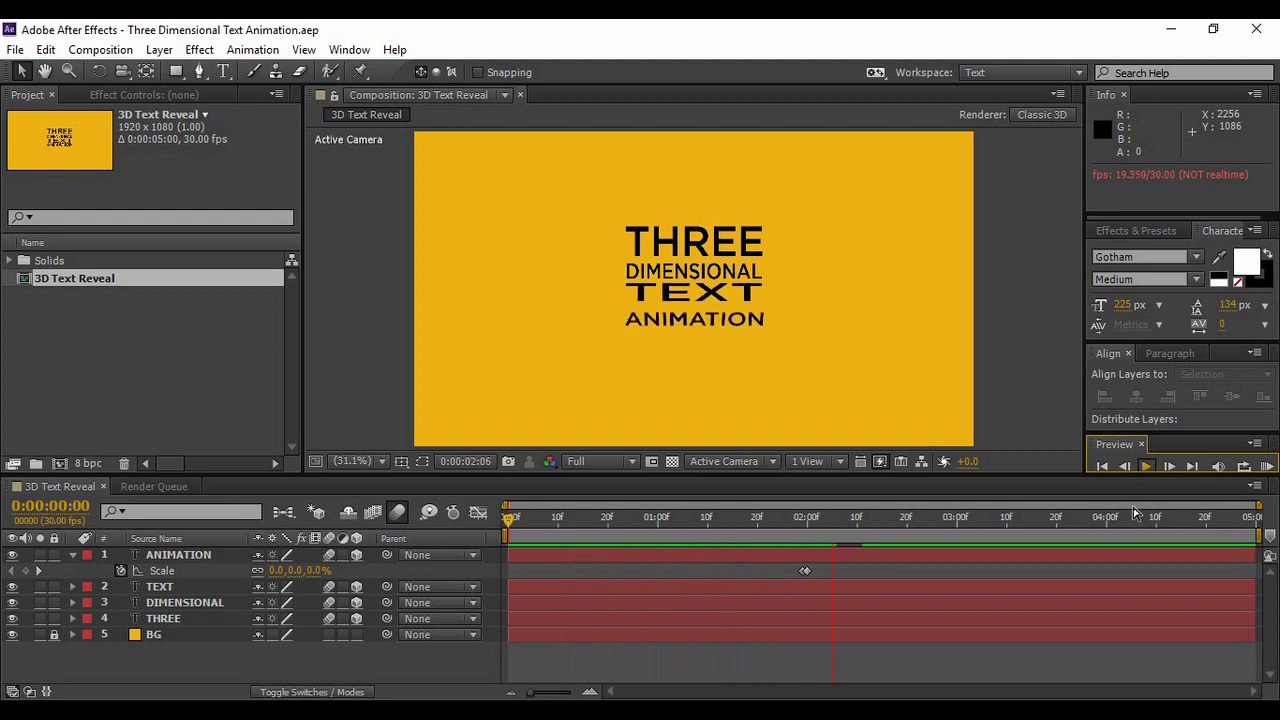
click(1147, 467)
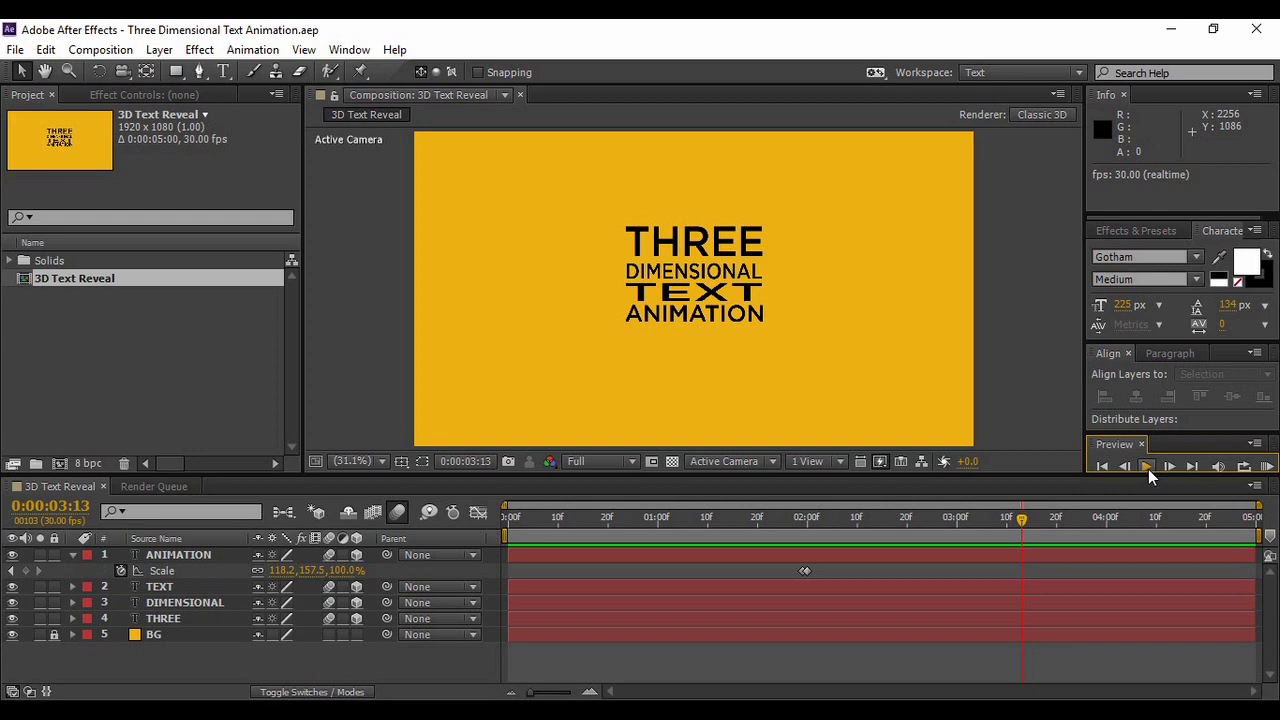
Create a new 1920 x 1080 composition named Three D Text at 30 fps, five seconds long.
mouse_move(1054, 478)
mouse_down()
mouse_move(1054, 522)
mouse_move(1054, 478)
mouse_up()
drag(1150, 477, 1081, 595)
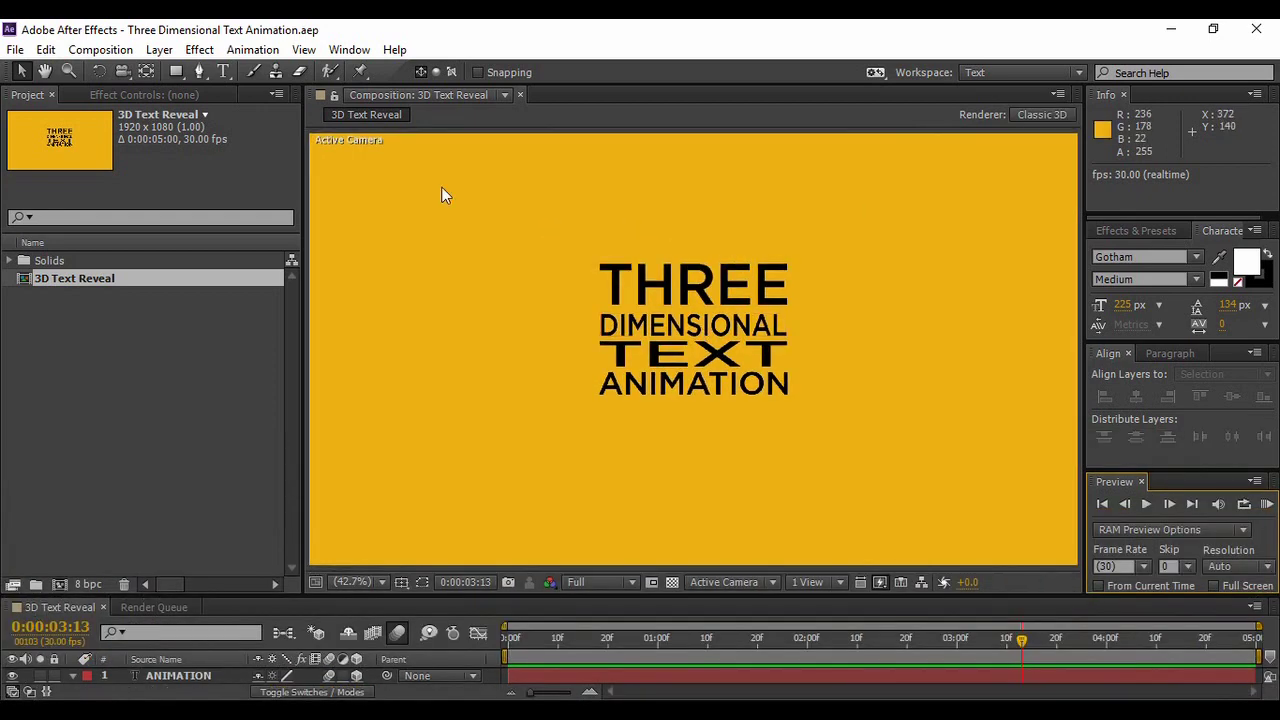
click(98, 52)
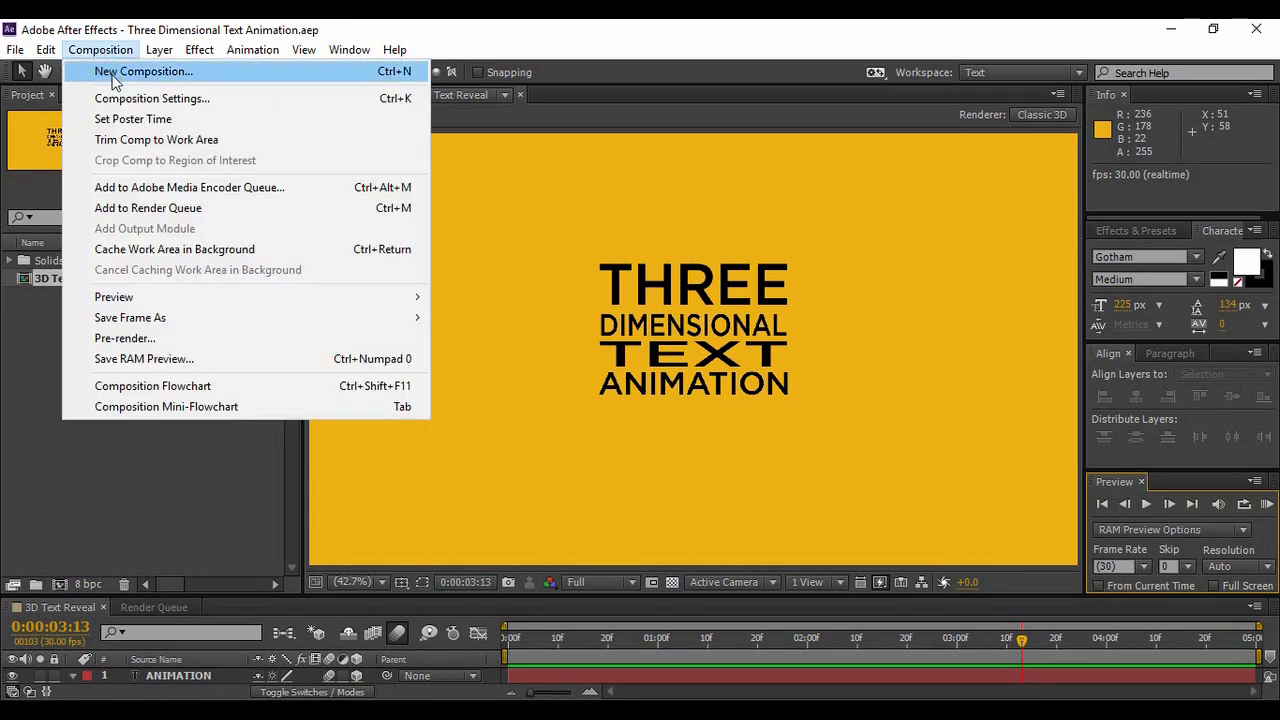
click(113, 72)
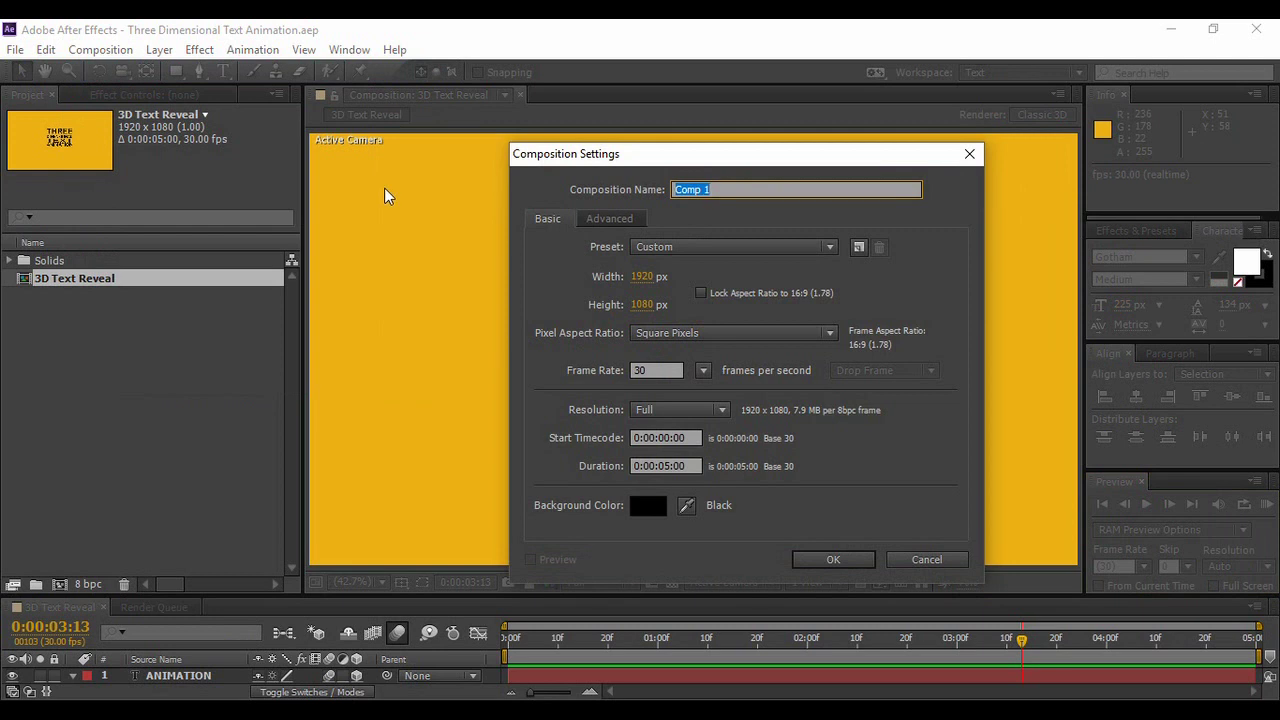
text(Three D Text)
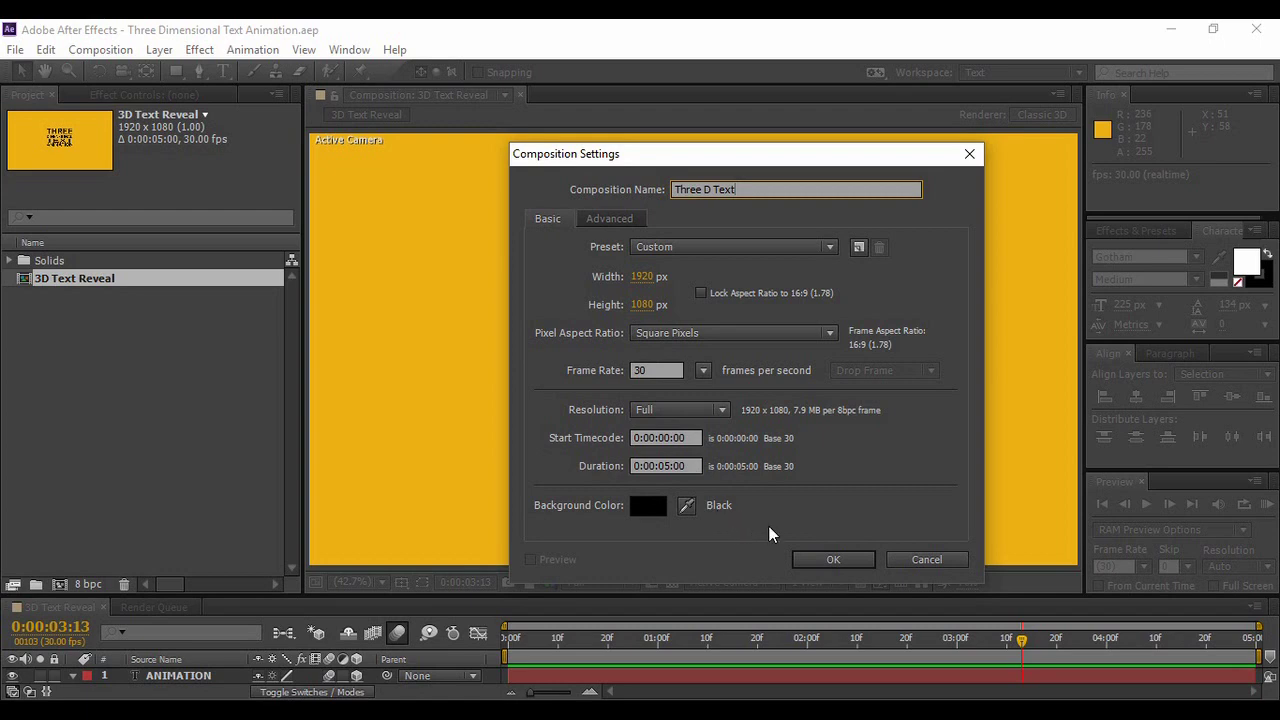
click(829, 560)
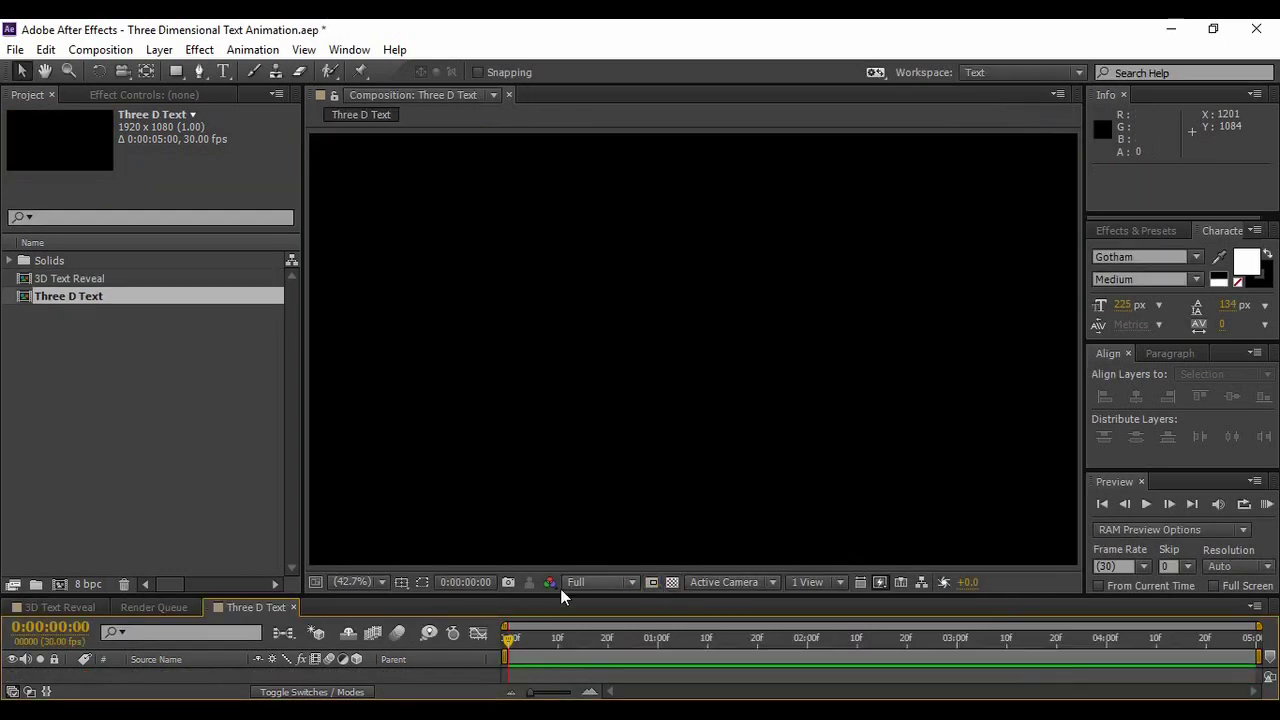
Add a 1920 x 1080 solid layer named BG in yellow, colour D3BA11, to the composition.
drag(560, 592, 532, 535)
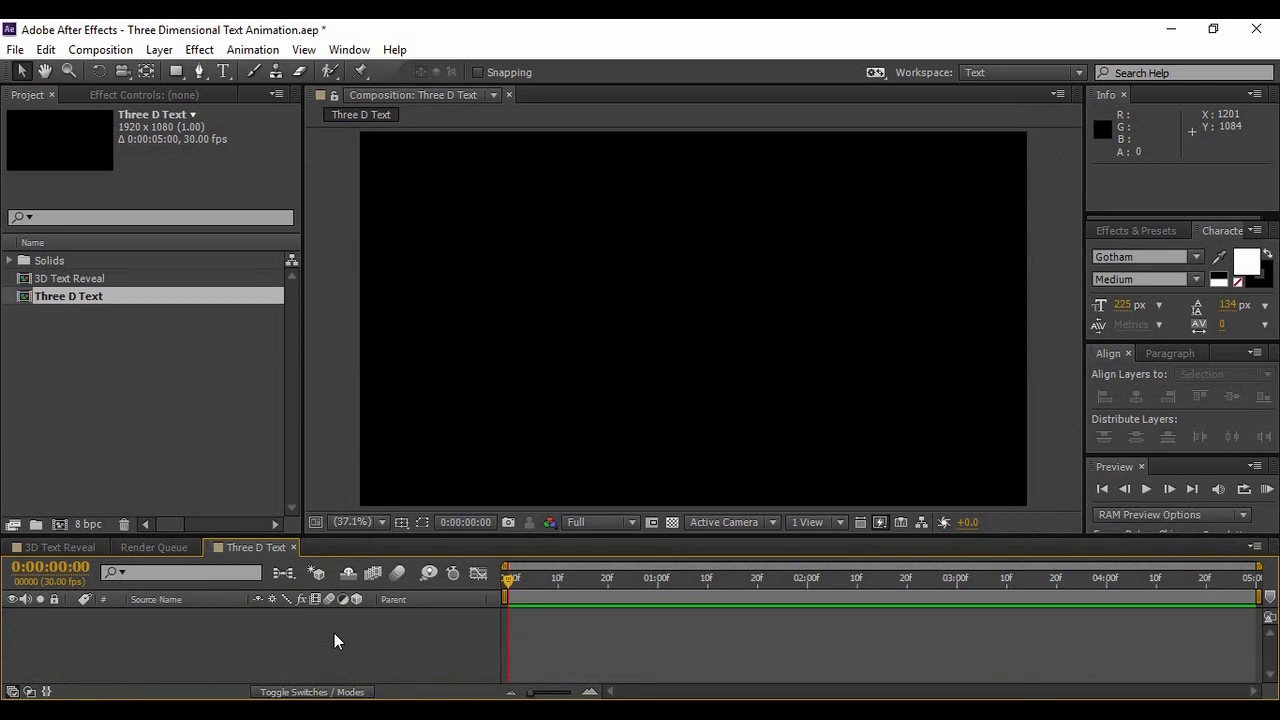
right_click(335, 634)
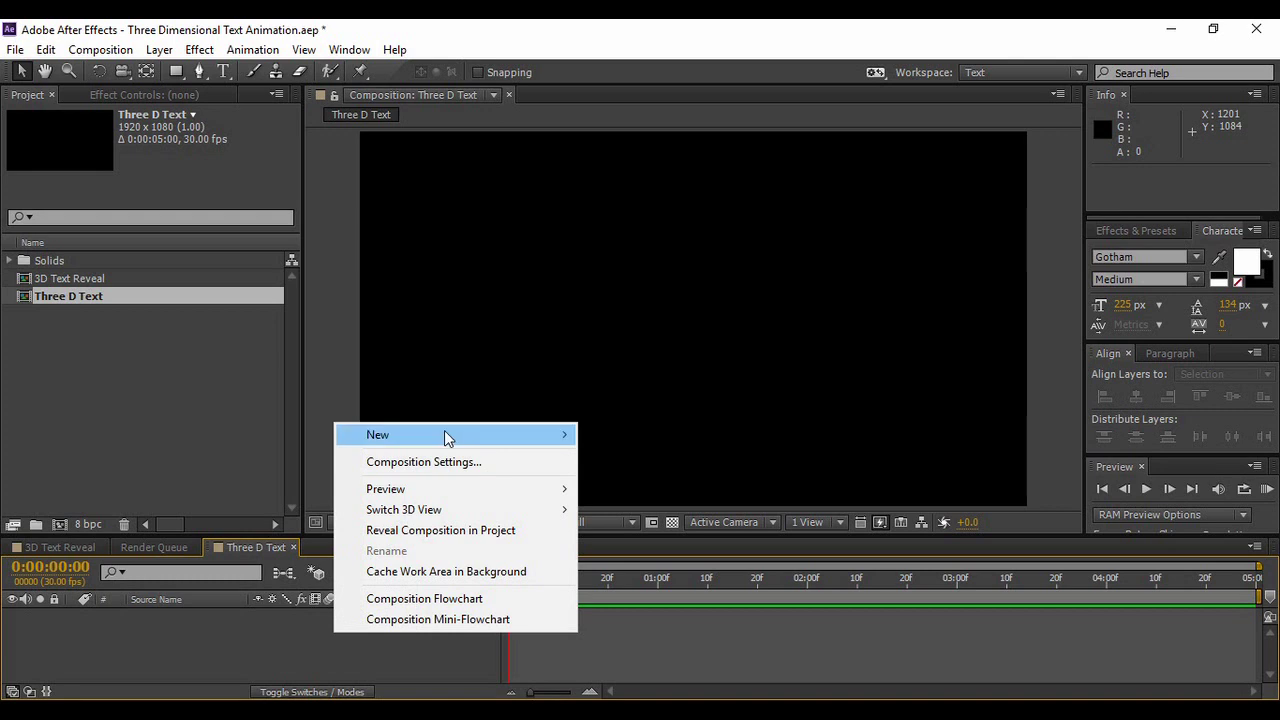
mouse_move(447, 438)
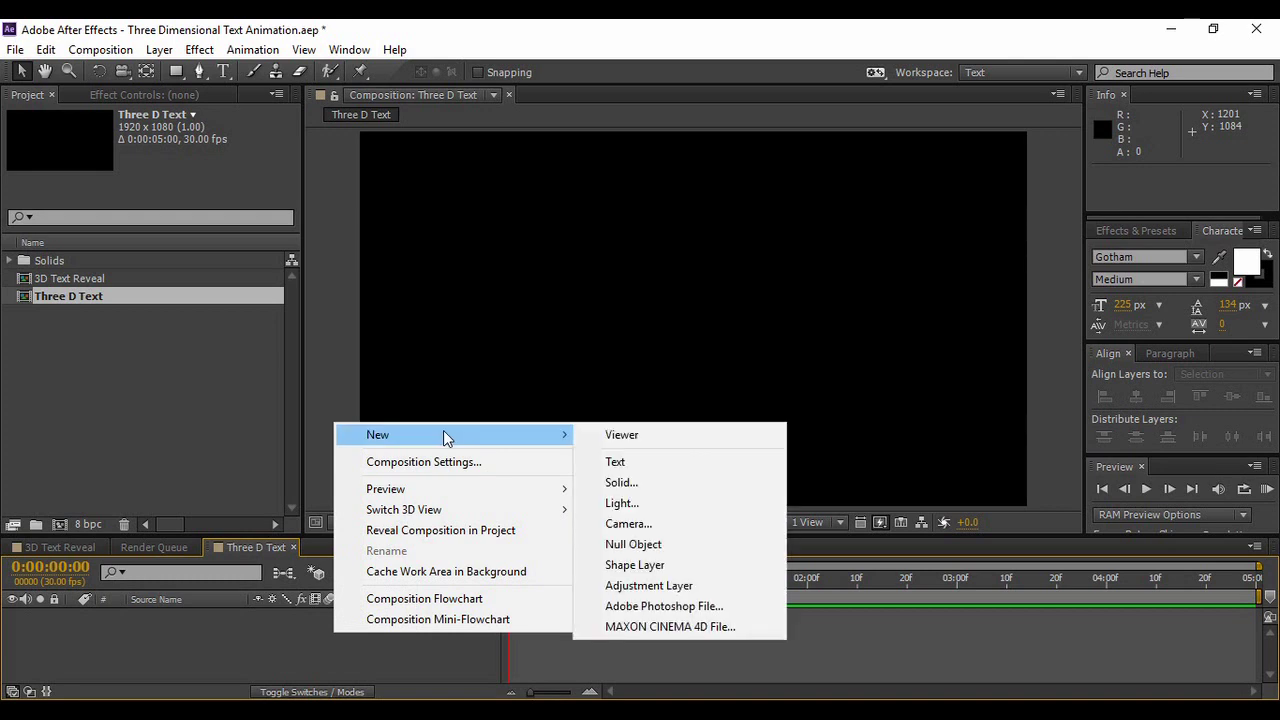
click(621, 484)
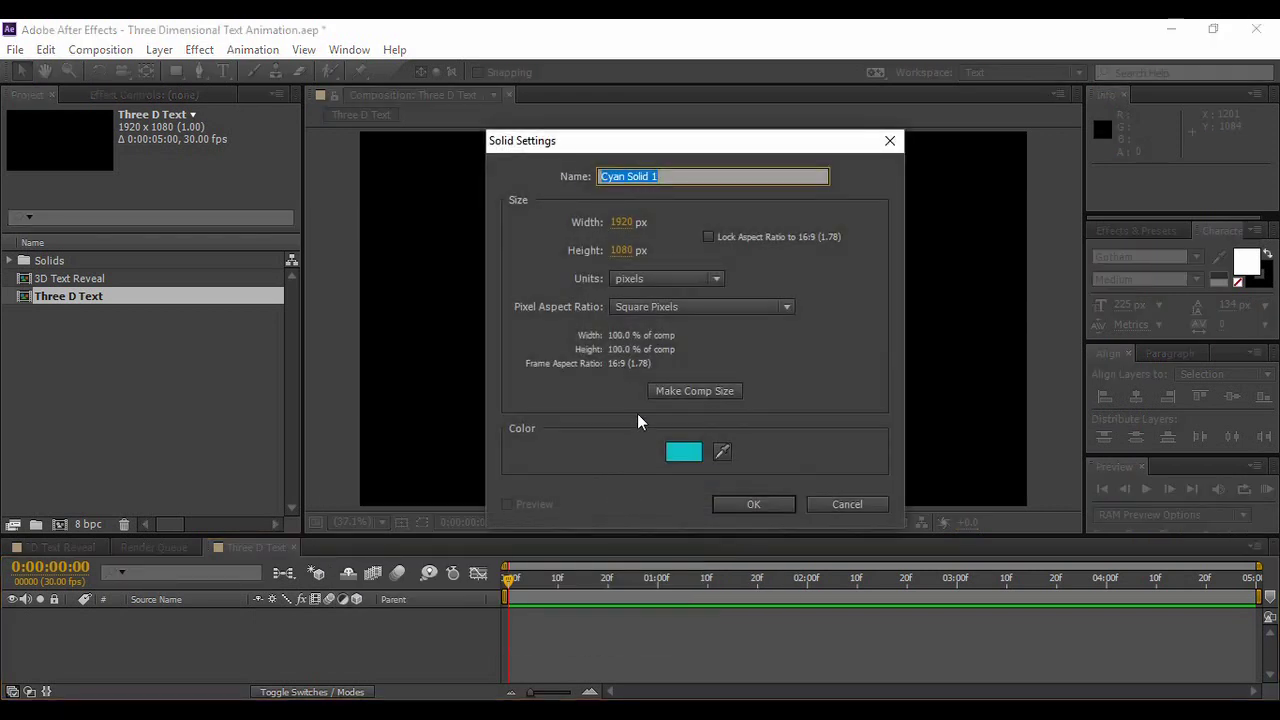
key(BackSpace)
text(BG)
click(677, 453)
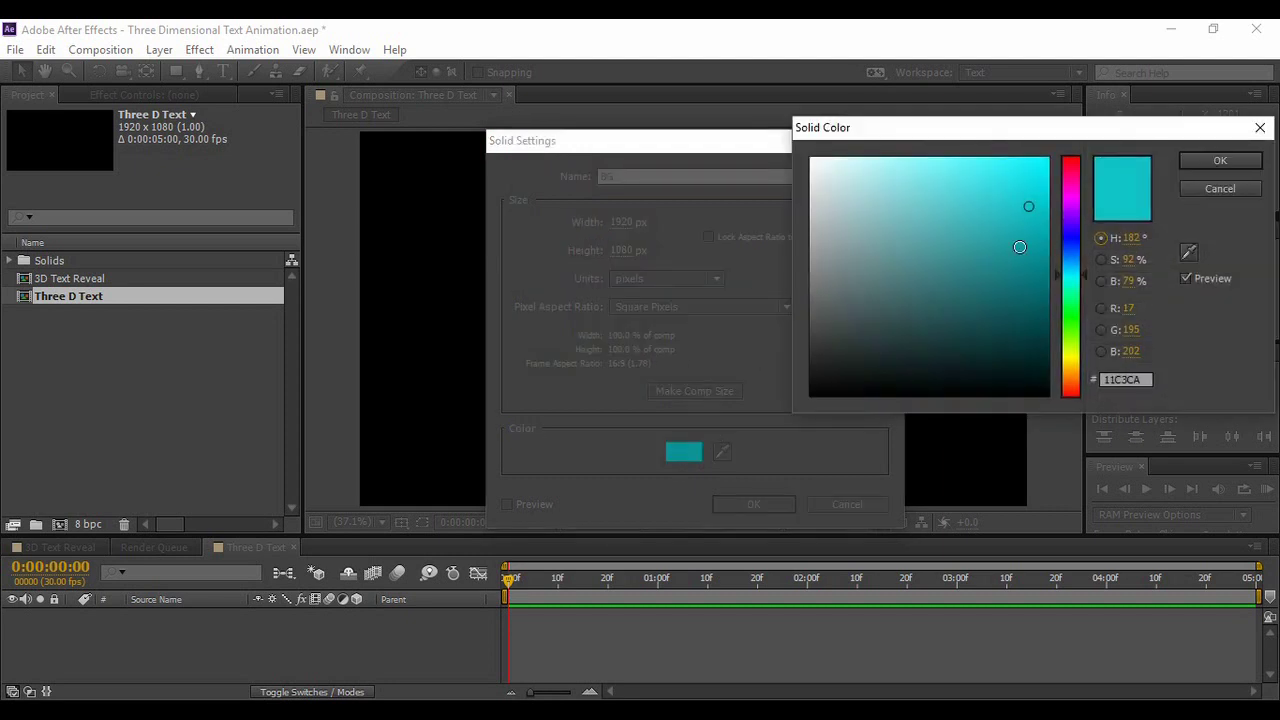
drag(1073, 303, 1073, 360)
mouse_move(1021, 163)
mouse_down()
mouse_move(1034, 174)
mouse_move(1031, 211)
mouse_move(1029, 197)
mouse_up()
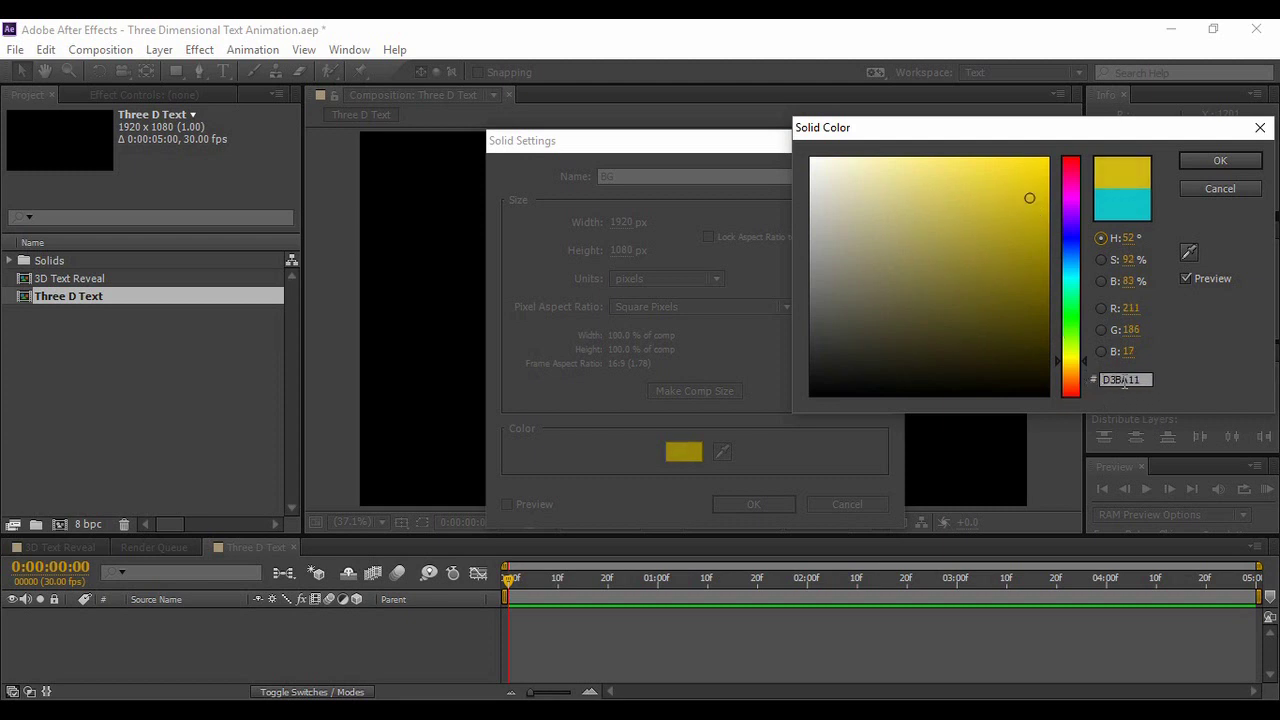
click(1219, 161)
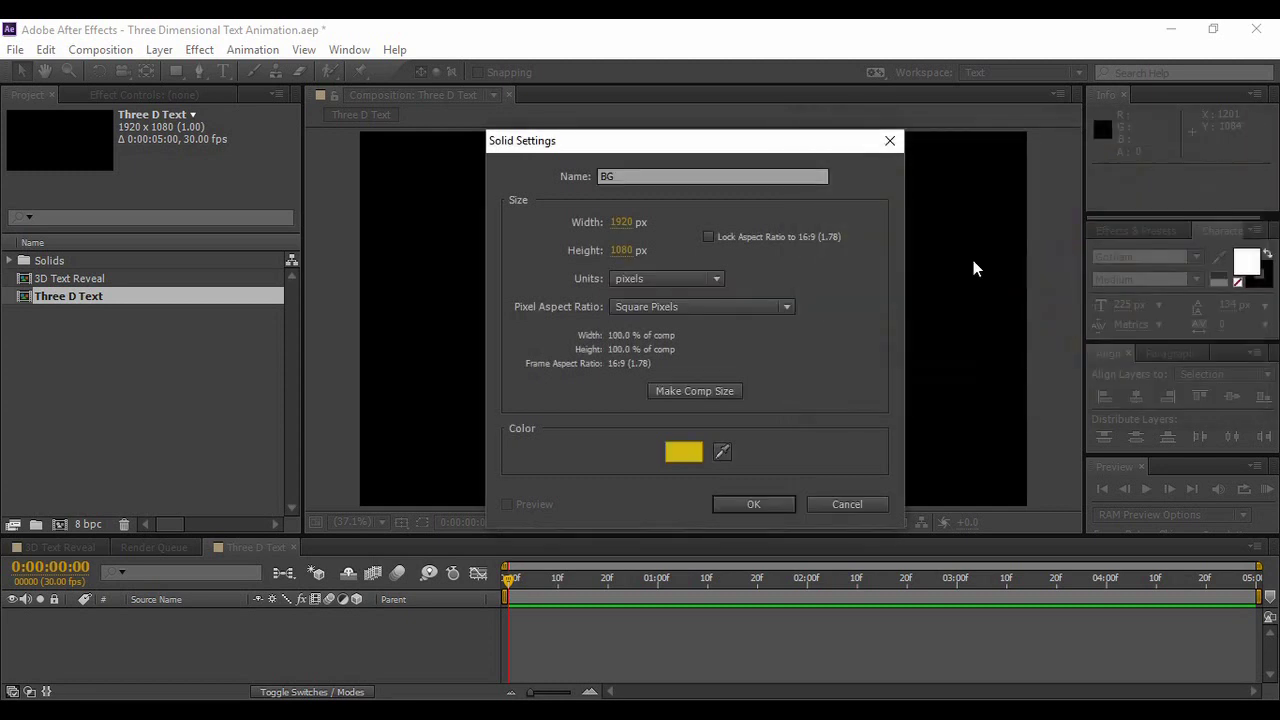
click(751, 498)
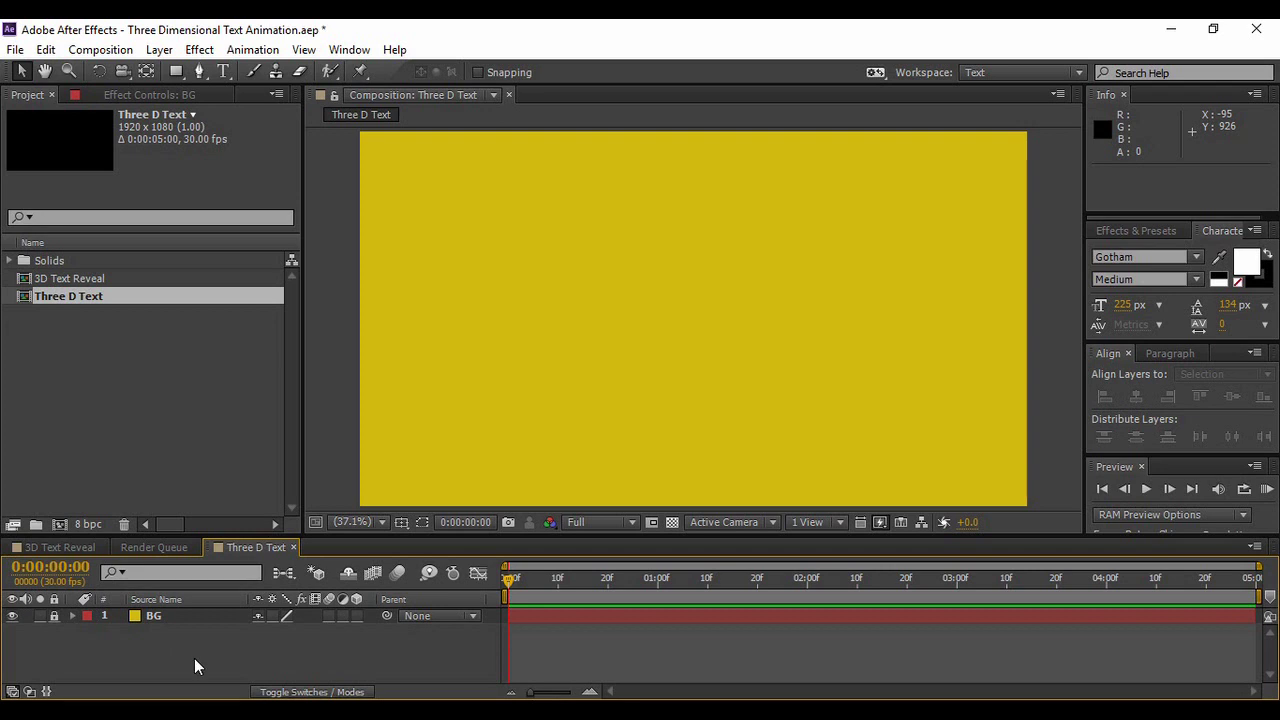
Add a text layer reading THREE in the upper middle of the composition.
click(225, 72)
click(225, 72)
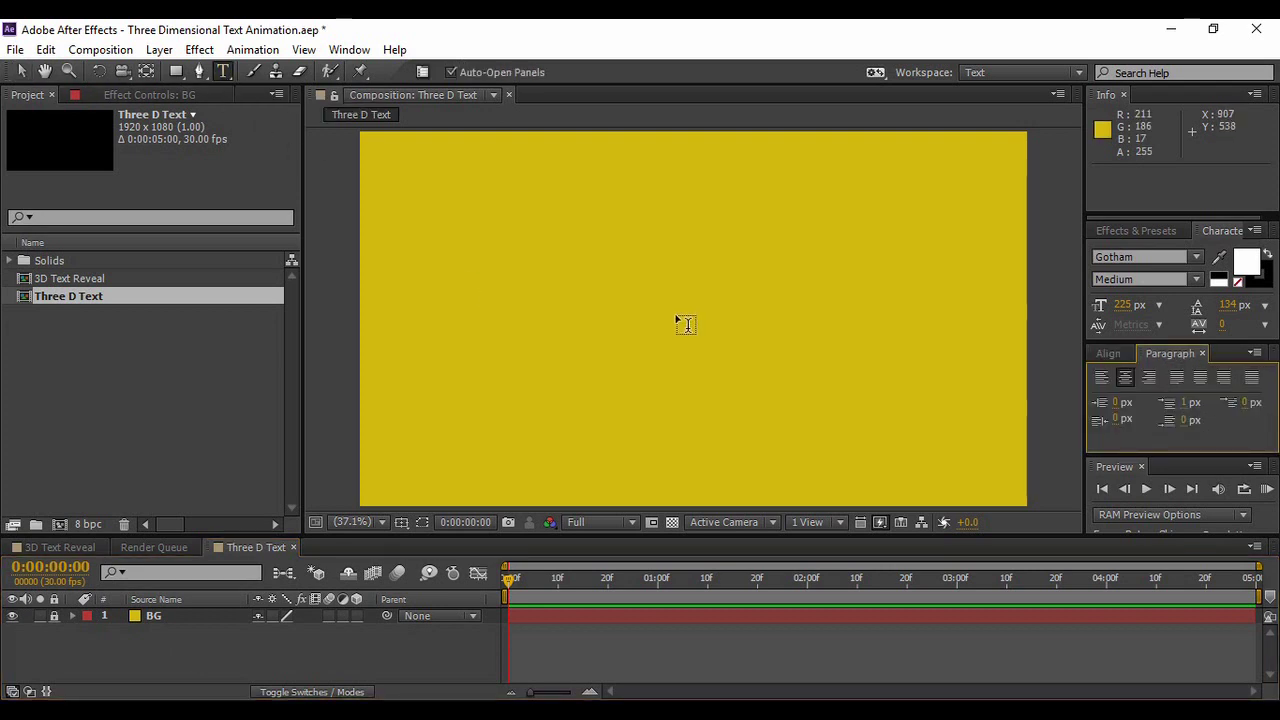
click(658, 290)
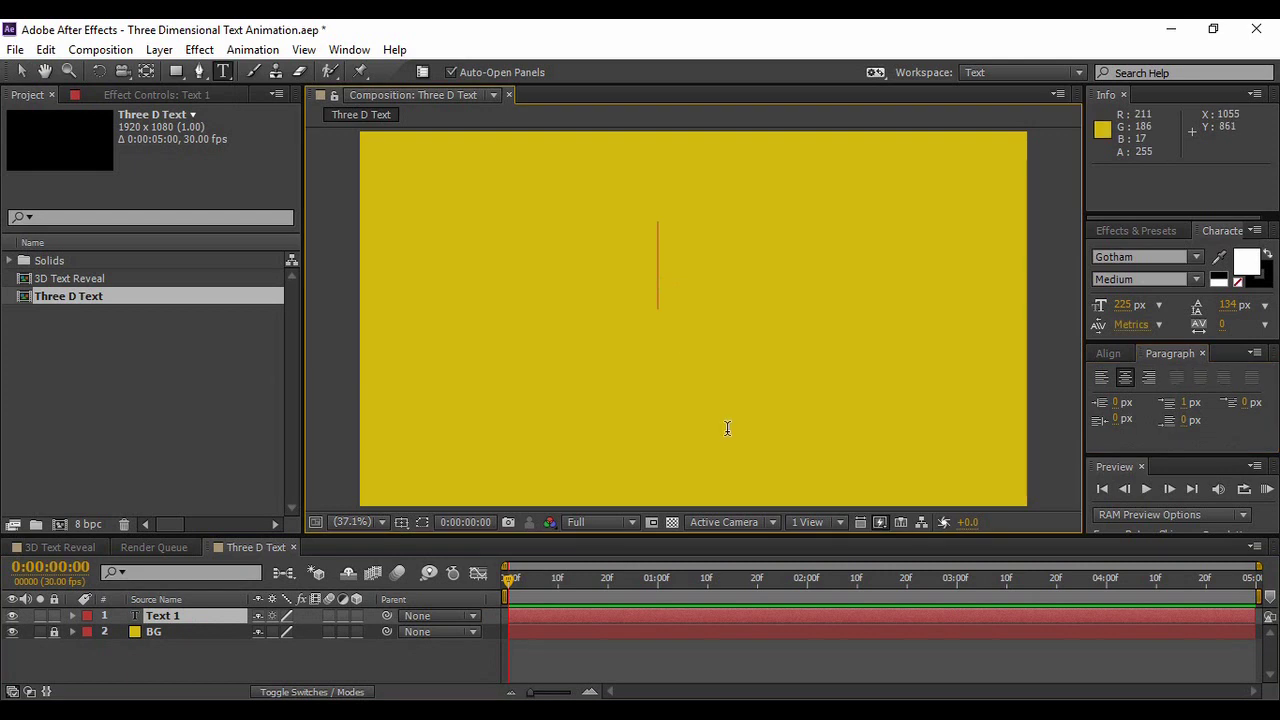
text(t)
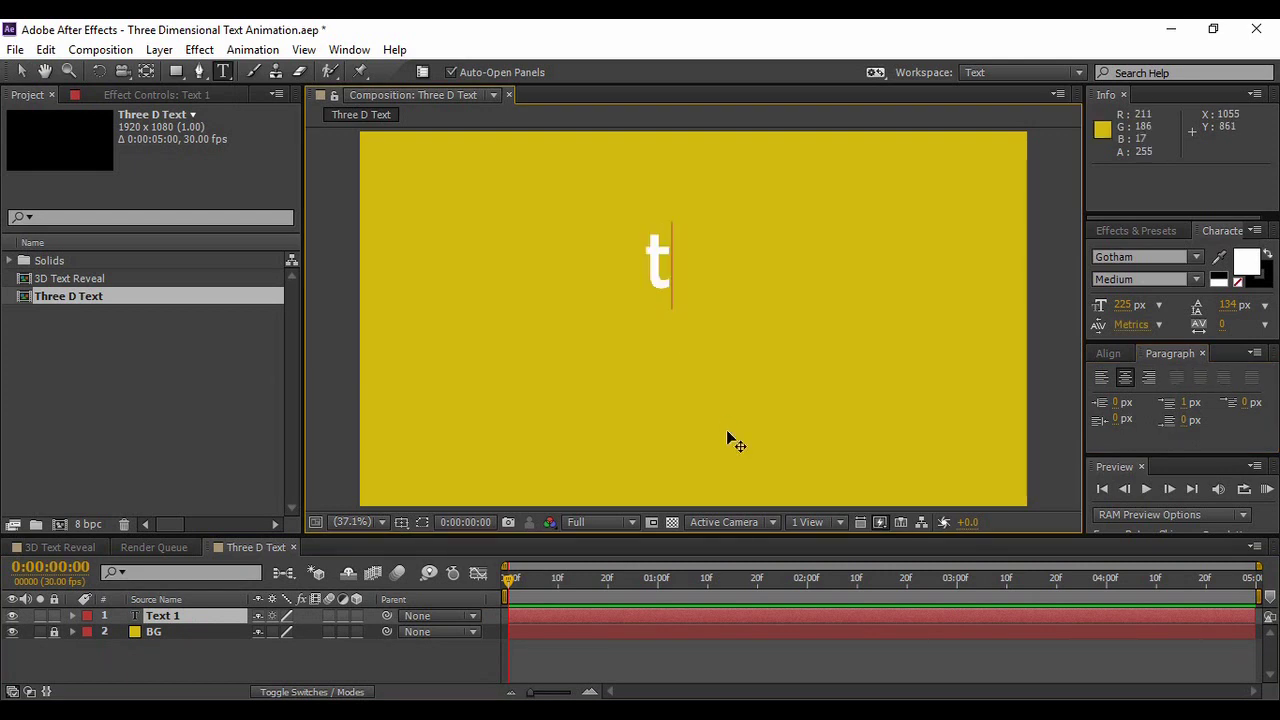
key(BackSpace)
text(THREE)
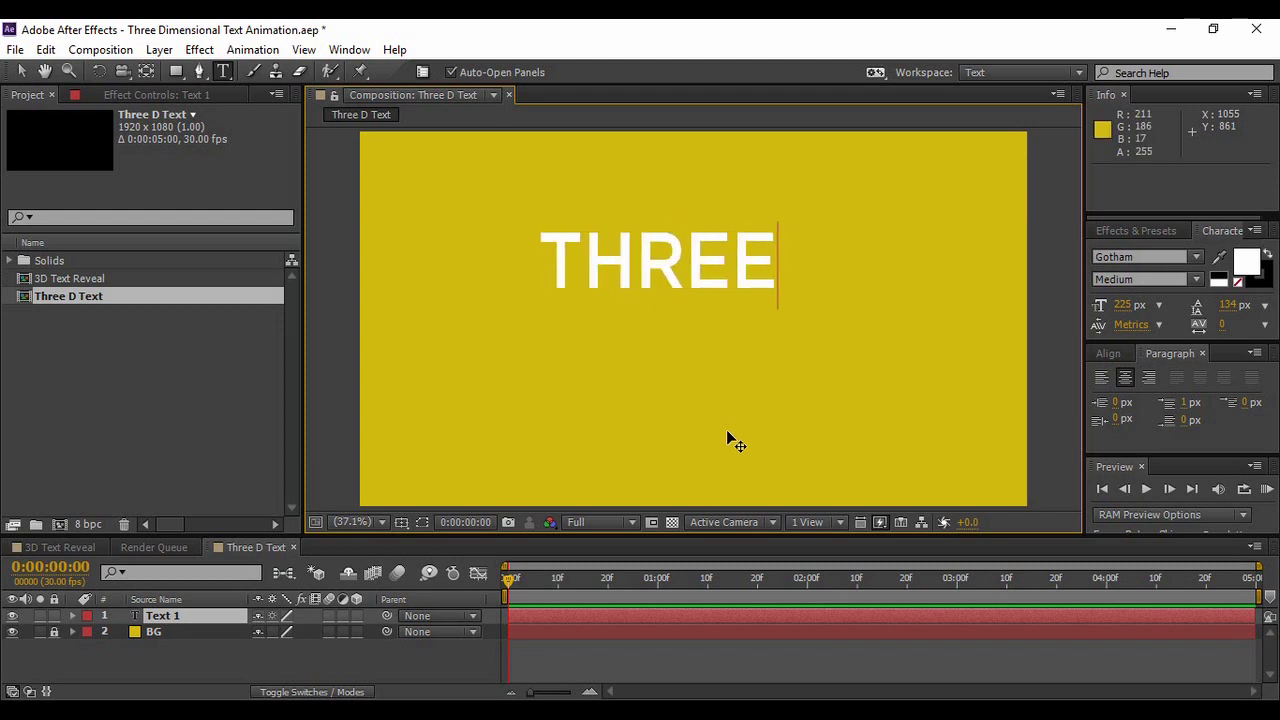
Add a separate text layer reading DIMENSIONAL below the word THREE.
click(573, 338)
text(d)
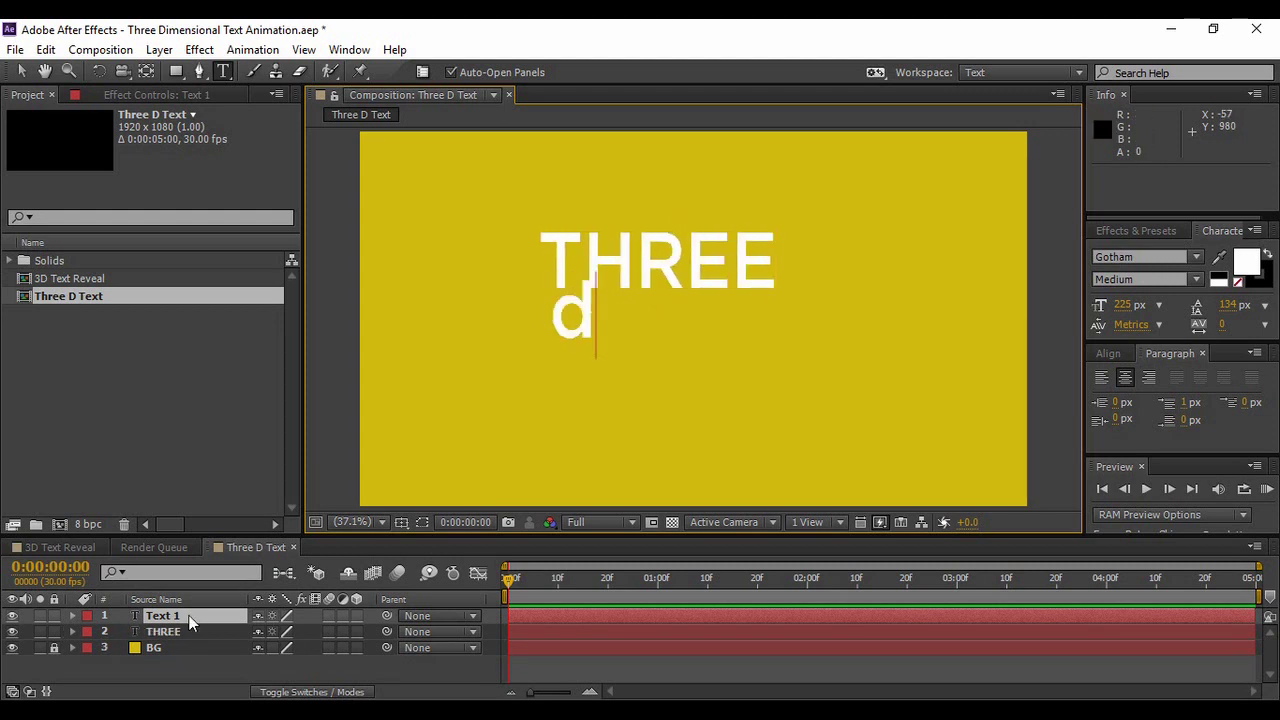
key(BackSpace)
text(D)
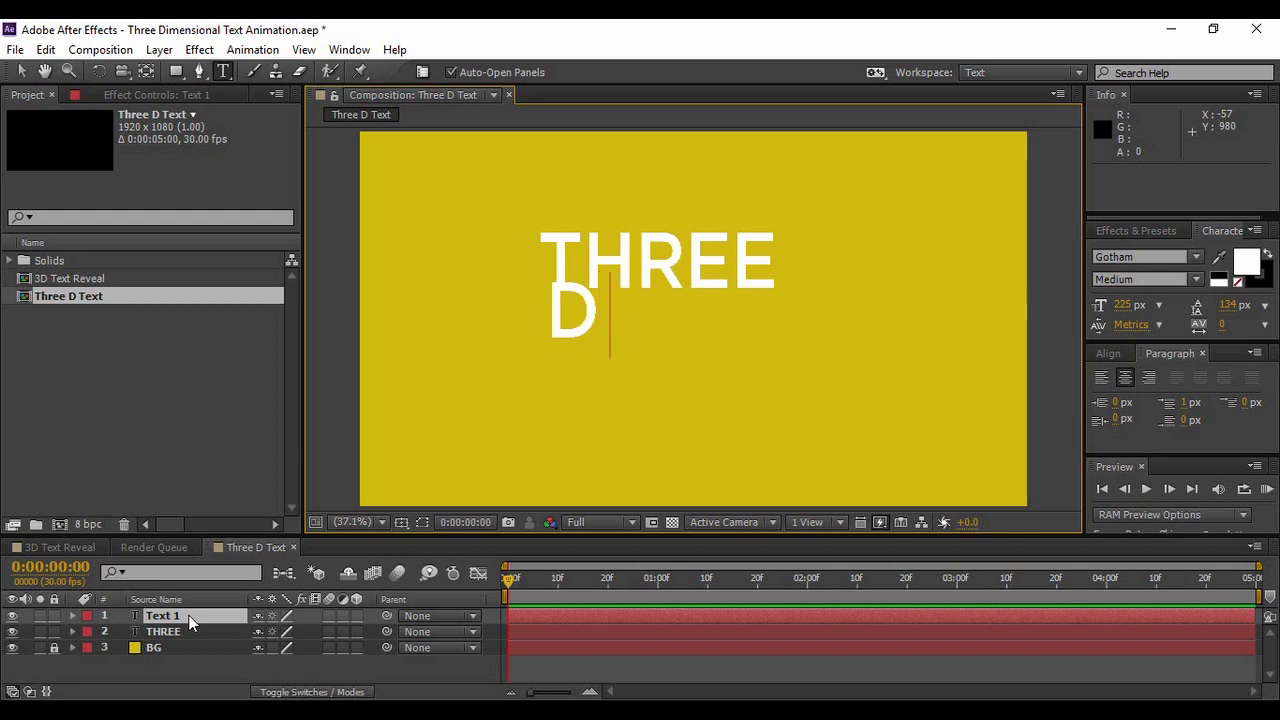
text(IMEN)
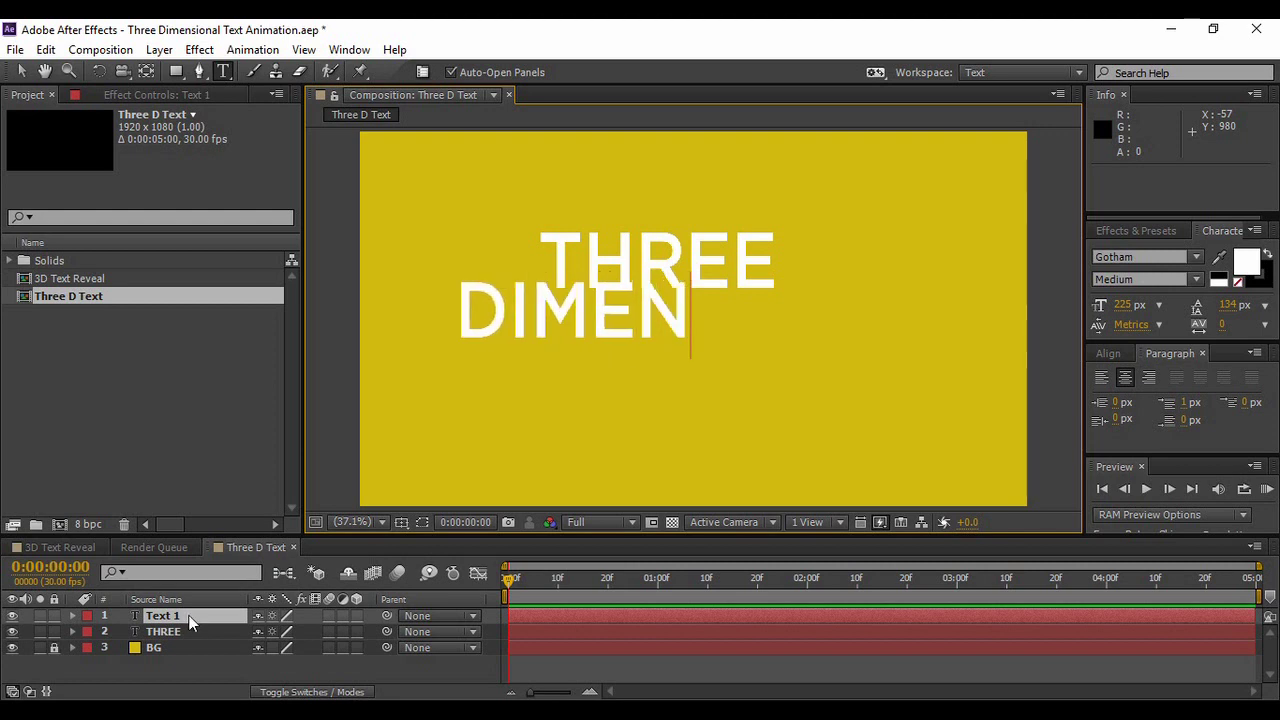
text(SION)
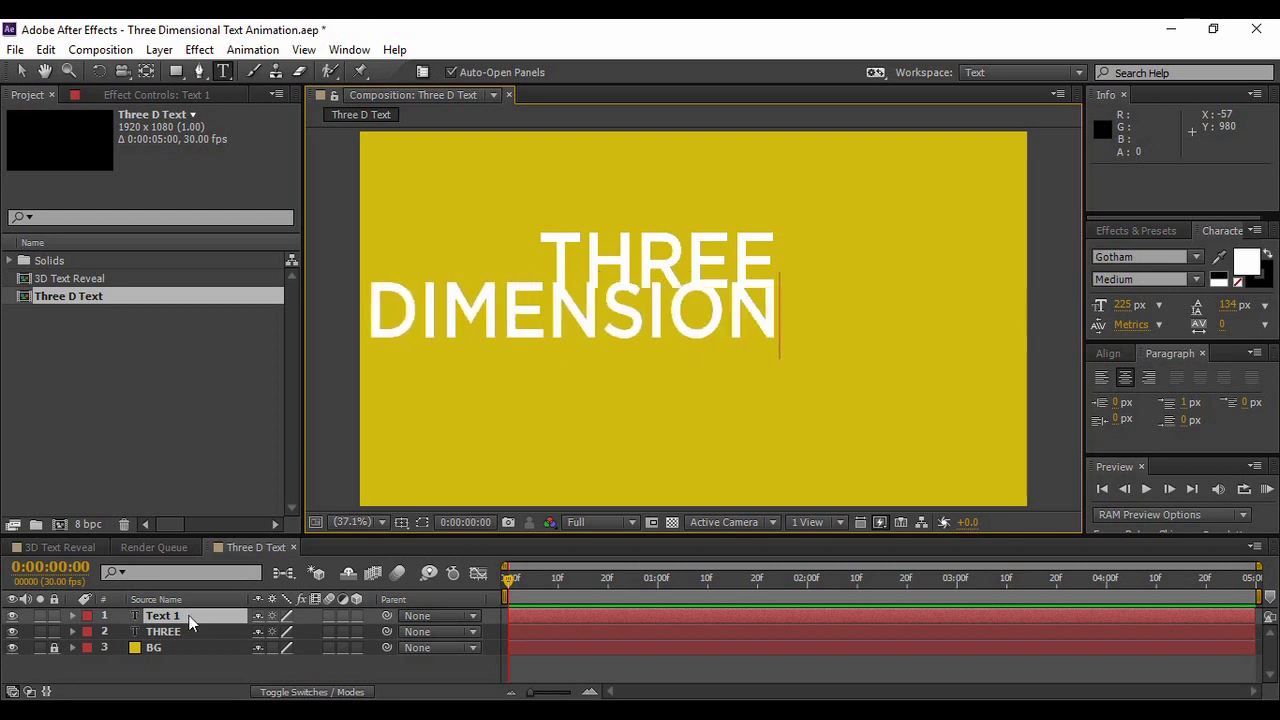
text(AL)
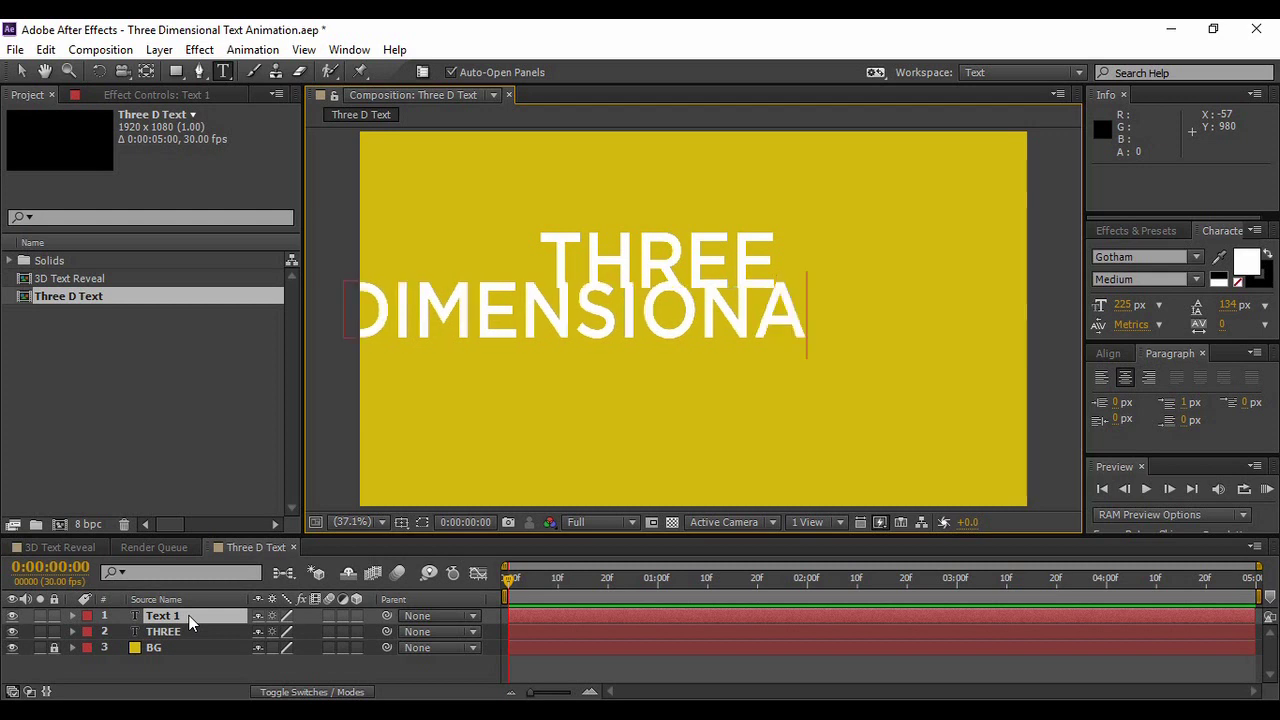
click(193, 617)
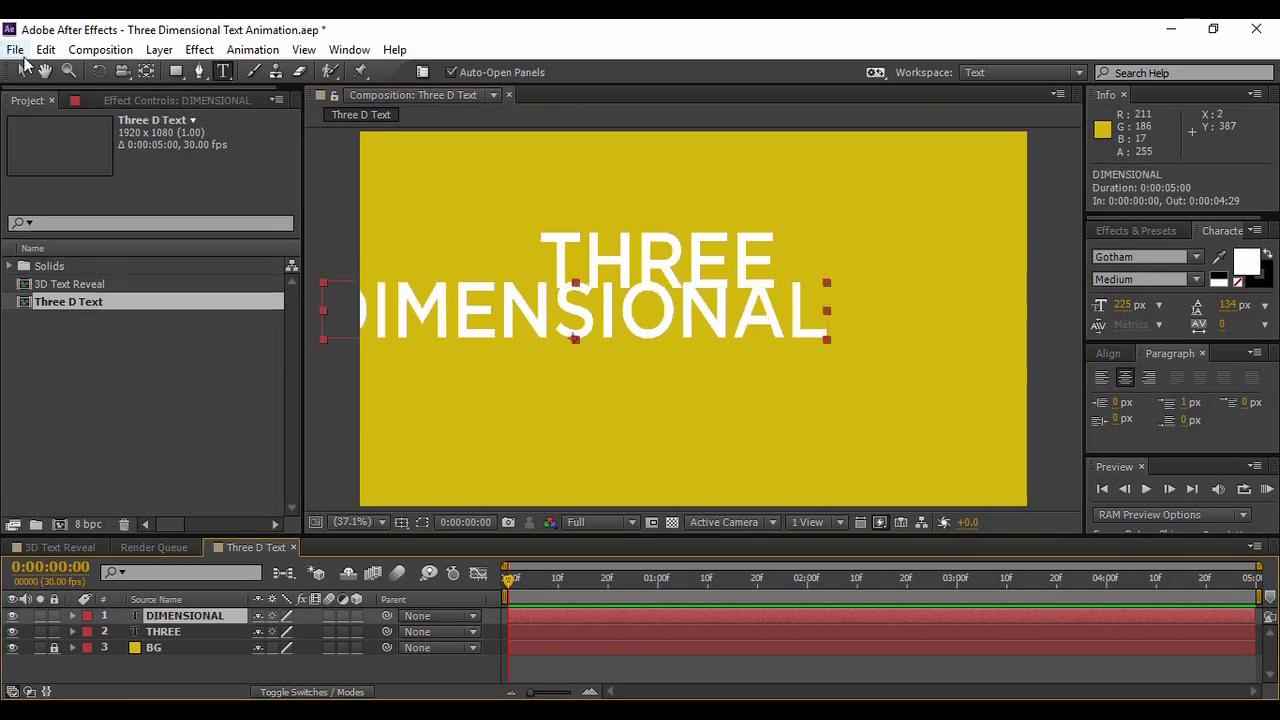
Reposition the DIMENSIONAL text so it sits roughly centred directly beneath THREE.
click(25, 70)
drag(609, 329, 753, 338)
click(950, 308)
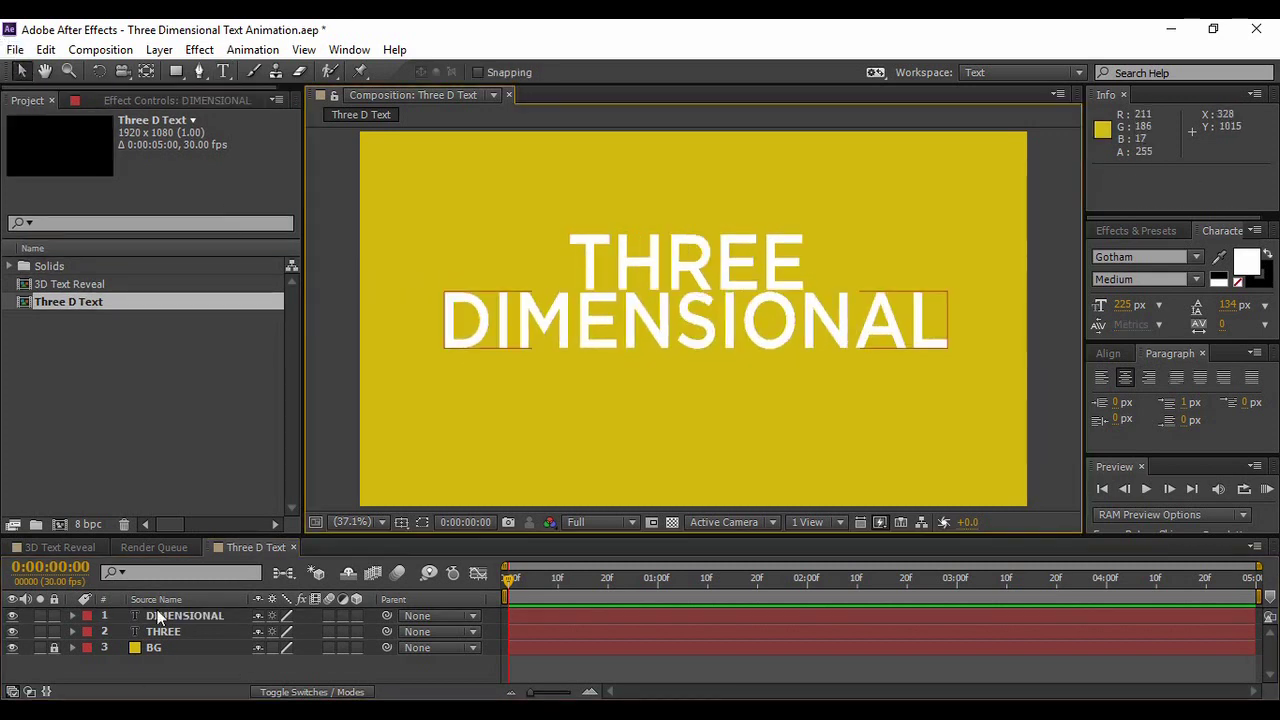
Add a separate text layer reading TEXT at the lower edge of the word DIMENSIONAL.
click(223, 70)
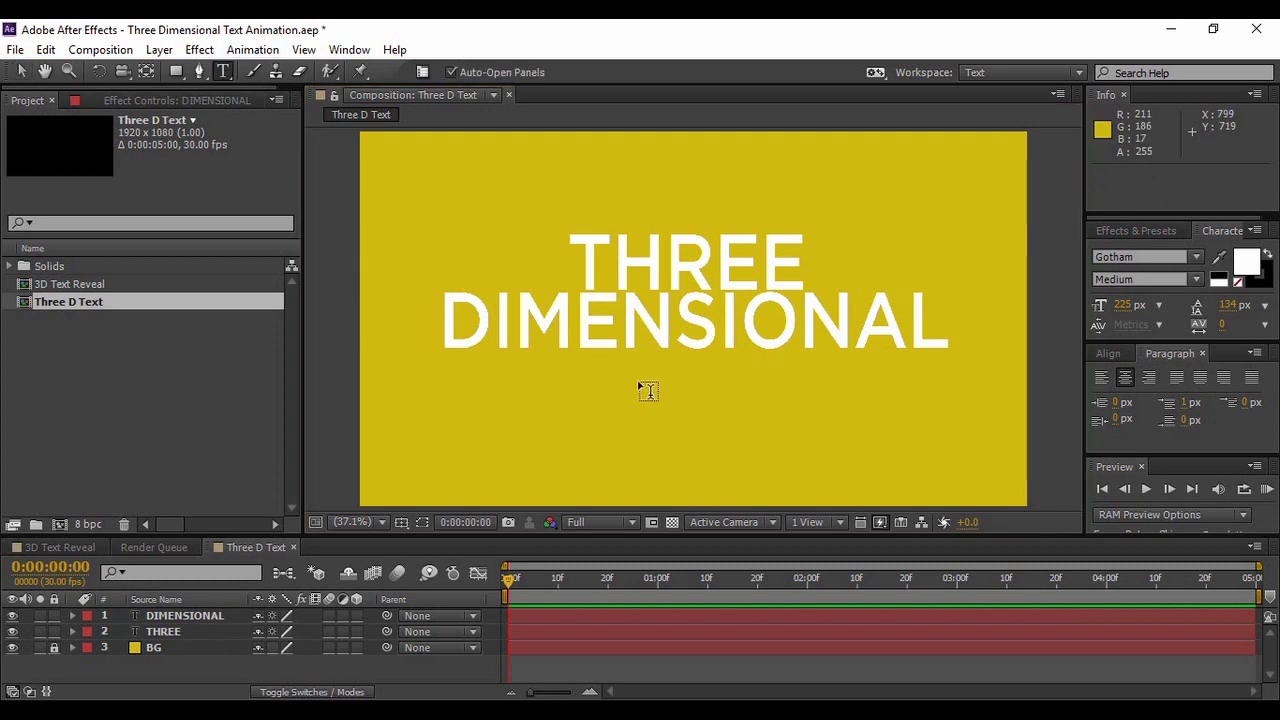
click(638, 378)
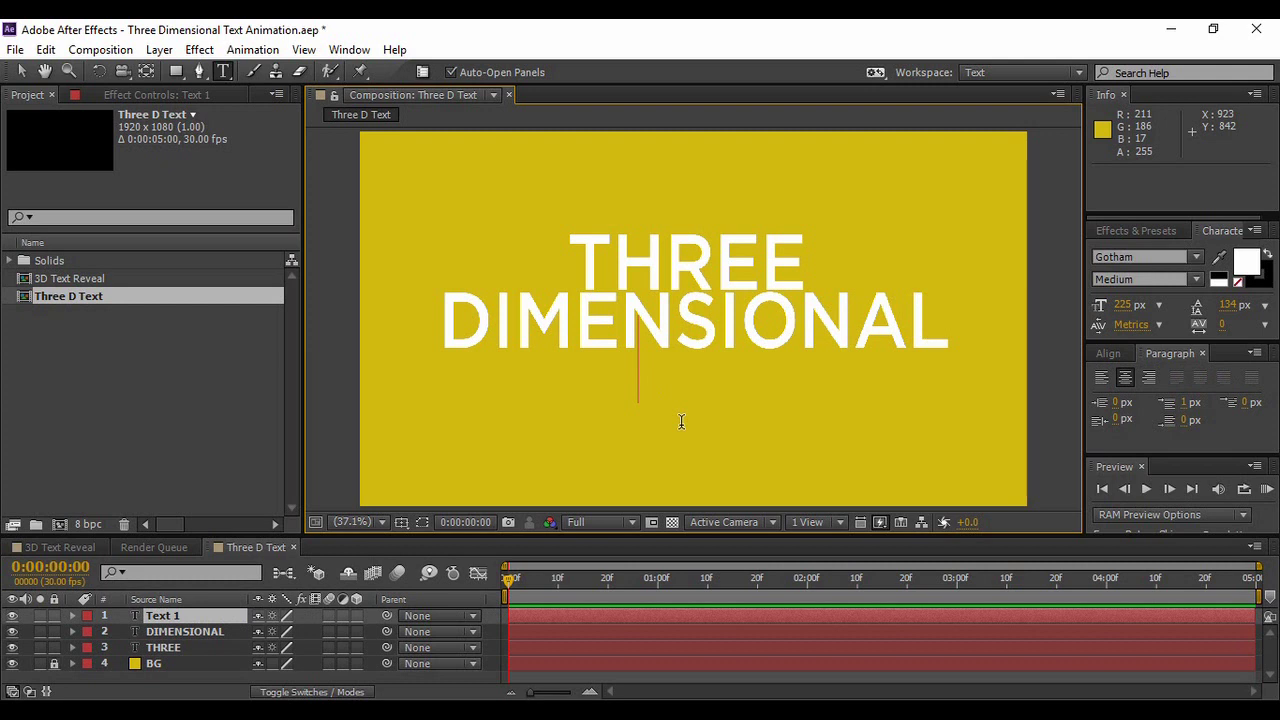
text(TEXT)
click(209, 675)
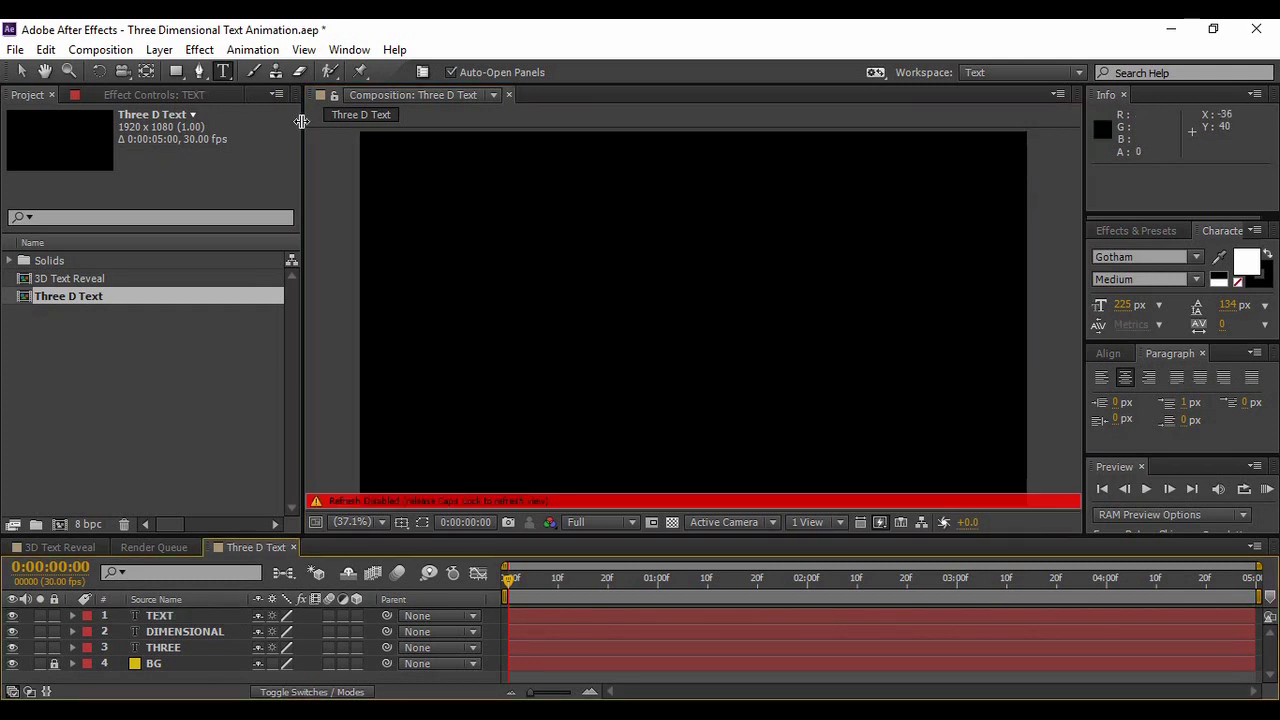
Add a separate text layer reading ANIMATION below the word TEXT.
key(Caps_Lock)
click(643, 445)
text(ANIMATION)
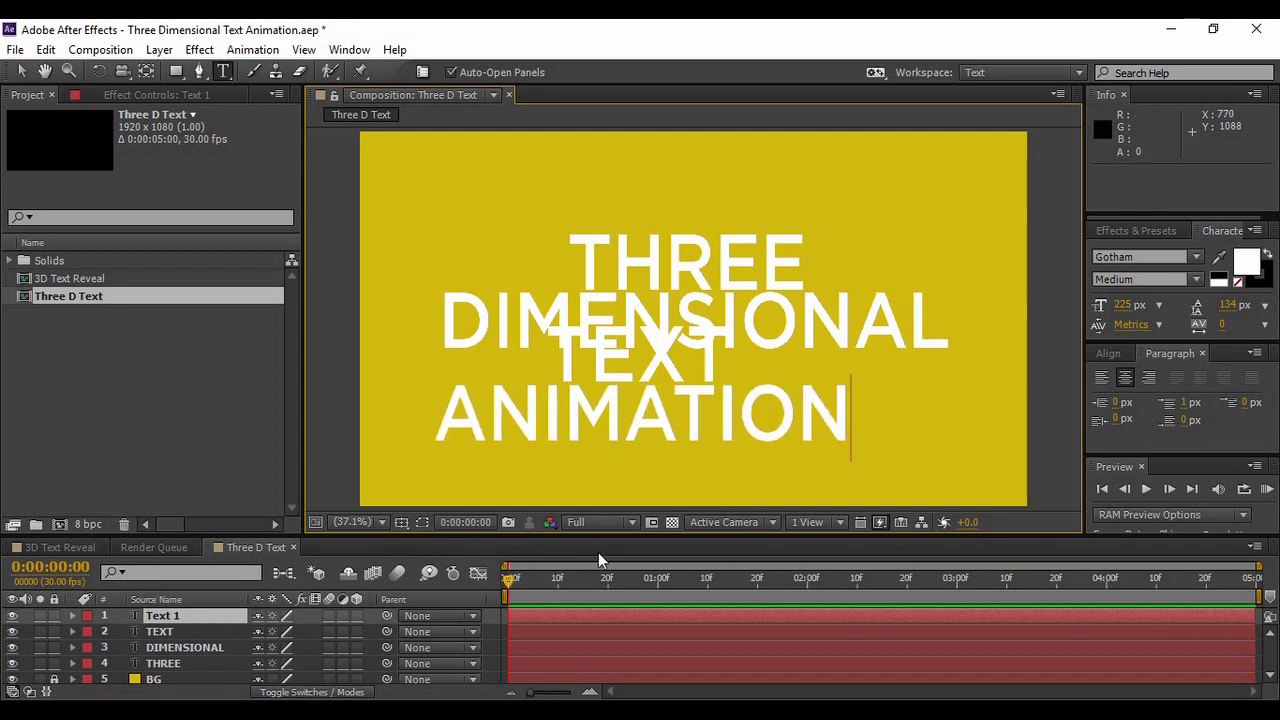
drag(595, 533, 619, 485)
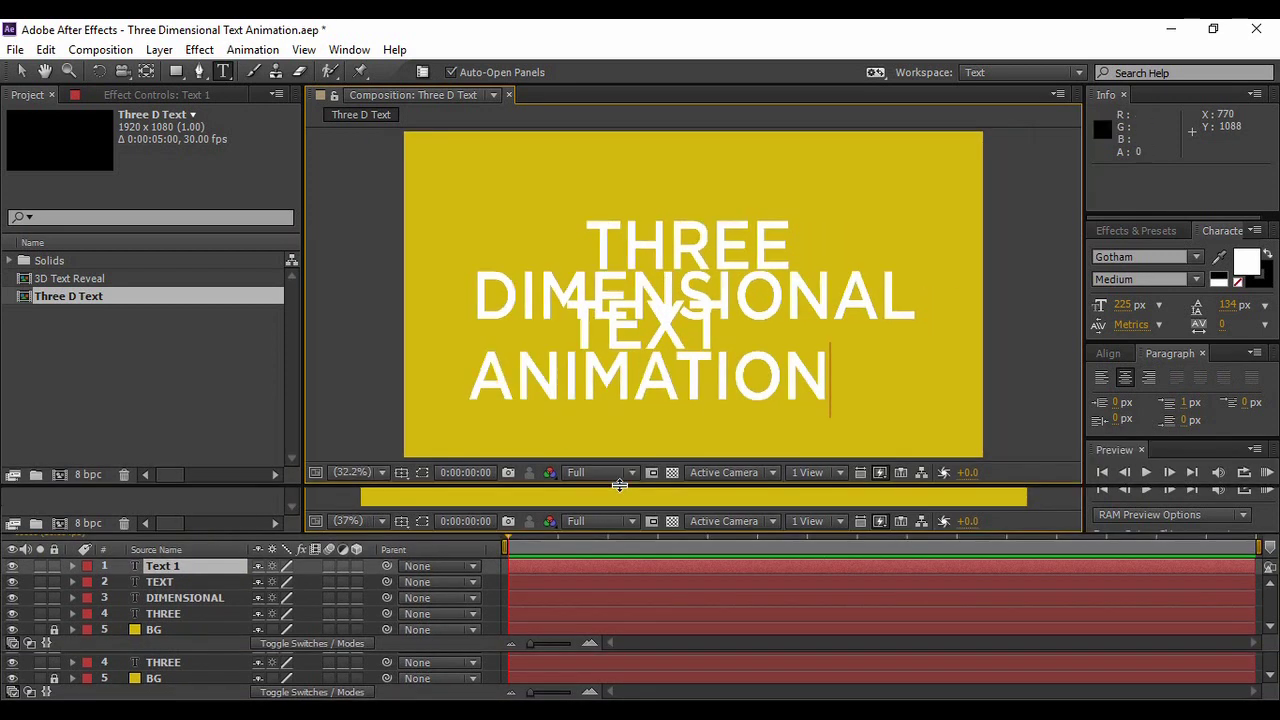
click(442, 658)
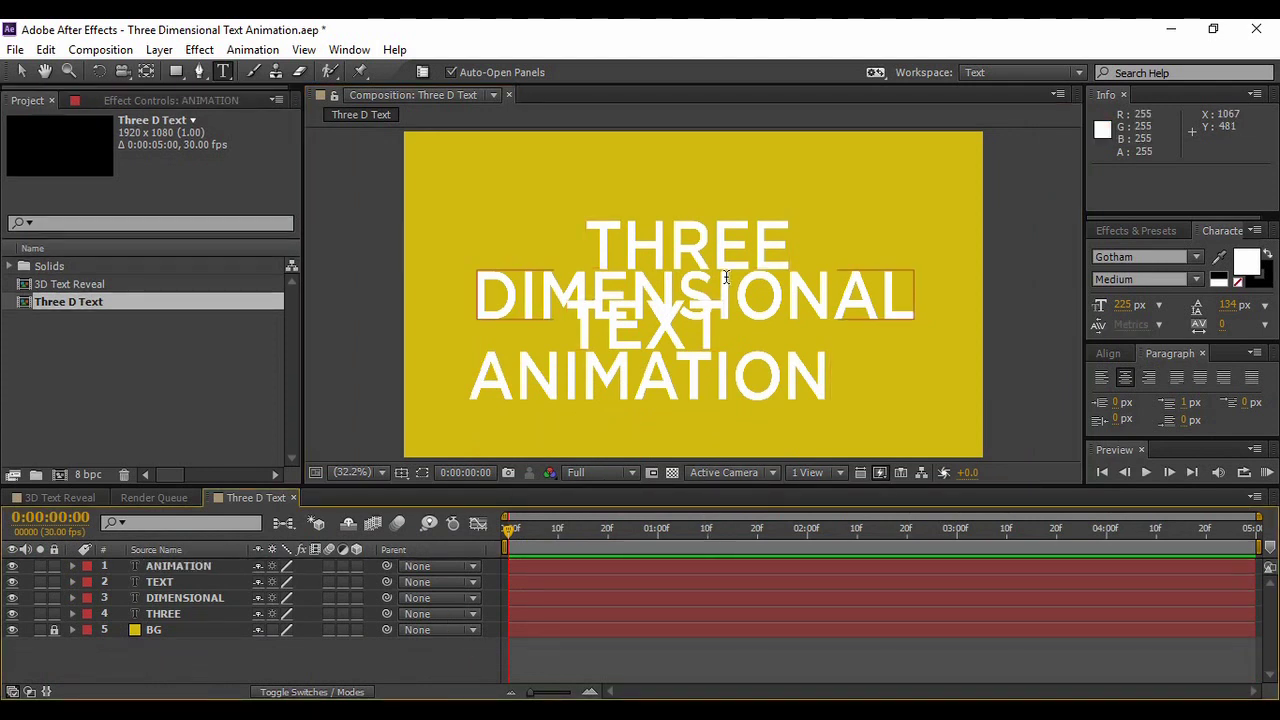
Centre the four text layers THREE, DIMENSIONAL, TEXT and ANIMATION horizontally in the composition.
click(21, 72)
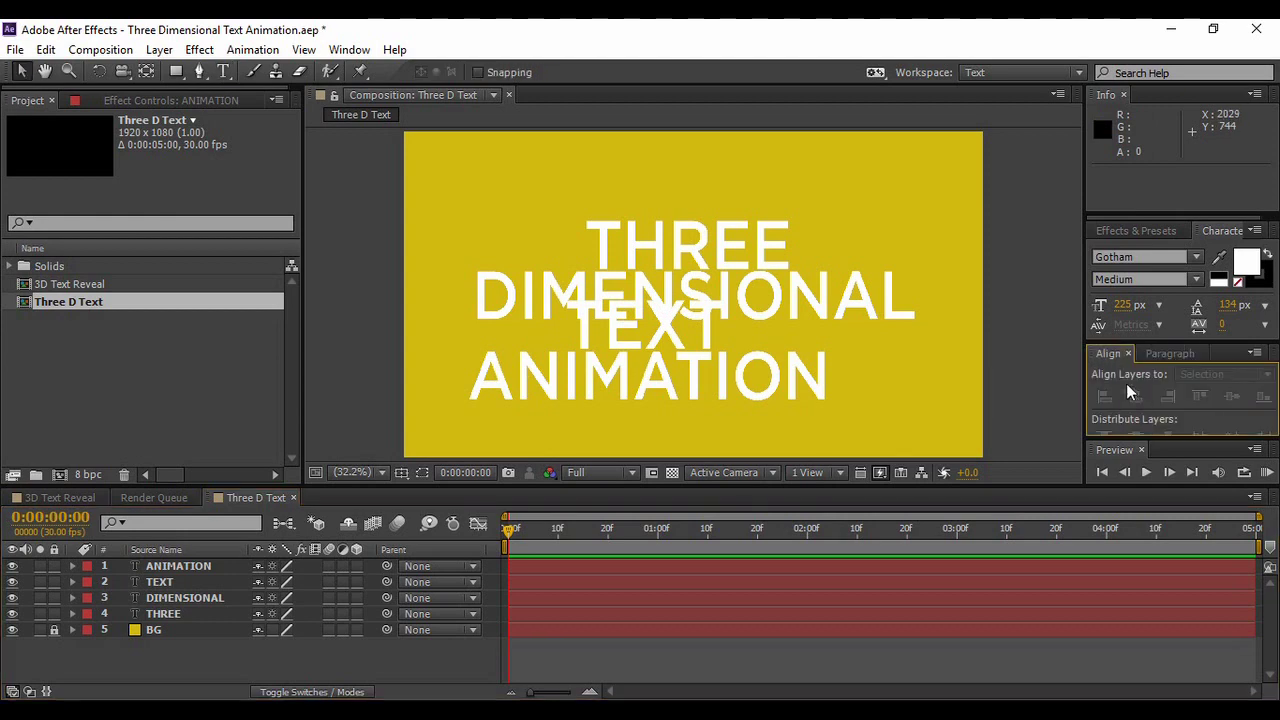
drag(786, 484, 786, 676)
click(703, 478)
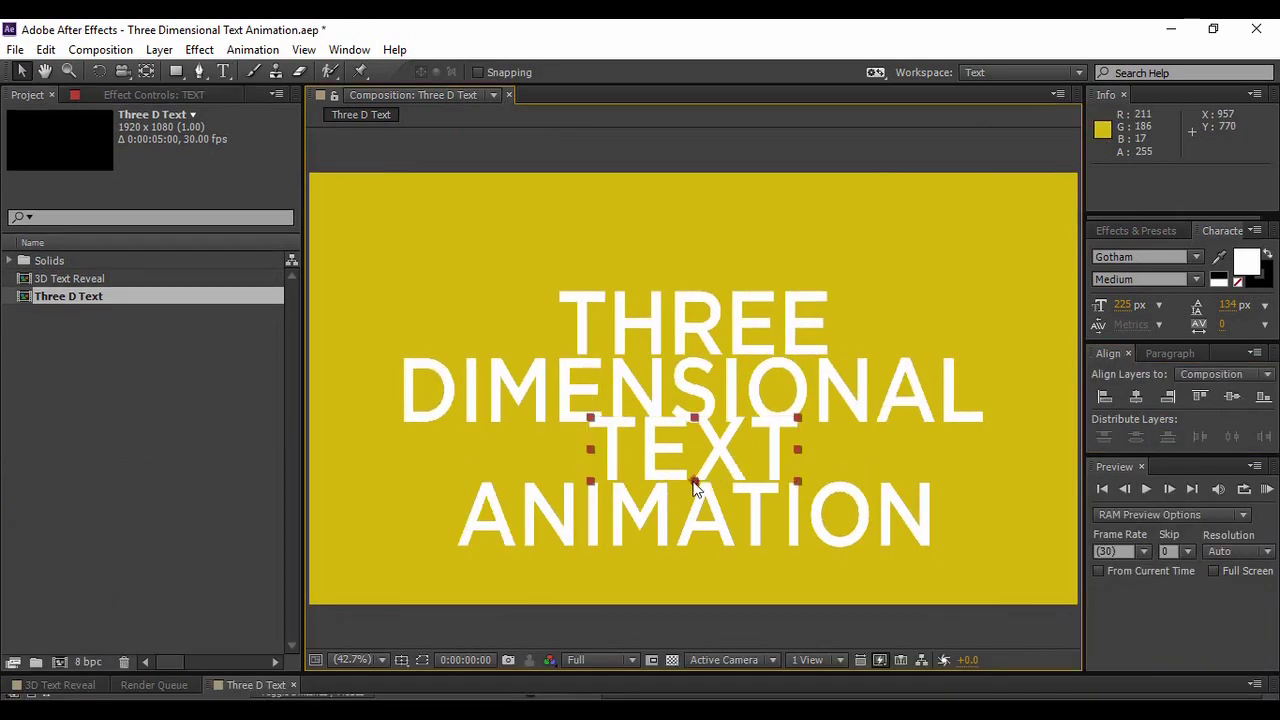
key(ctrl+Up)
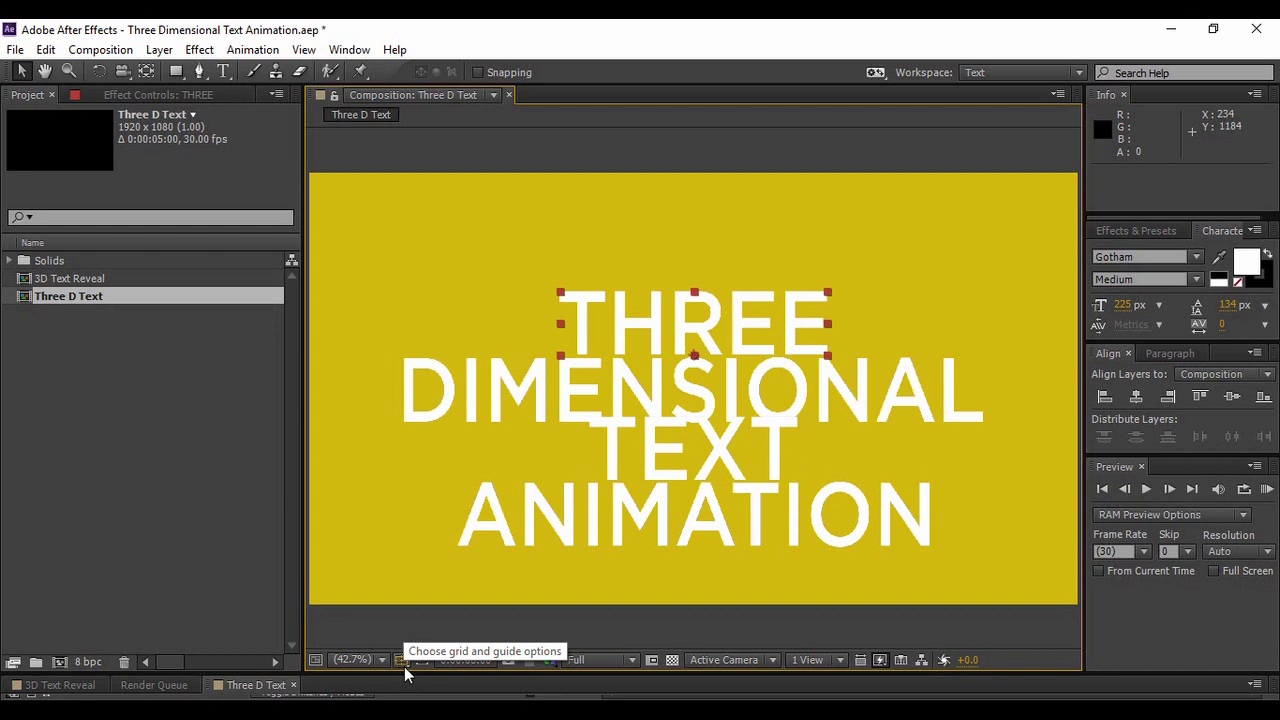
Show guides and rulers, and place vertical guides at about 622.5 and 1297.5 along the two side edges of THREE.
click(403, 662)
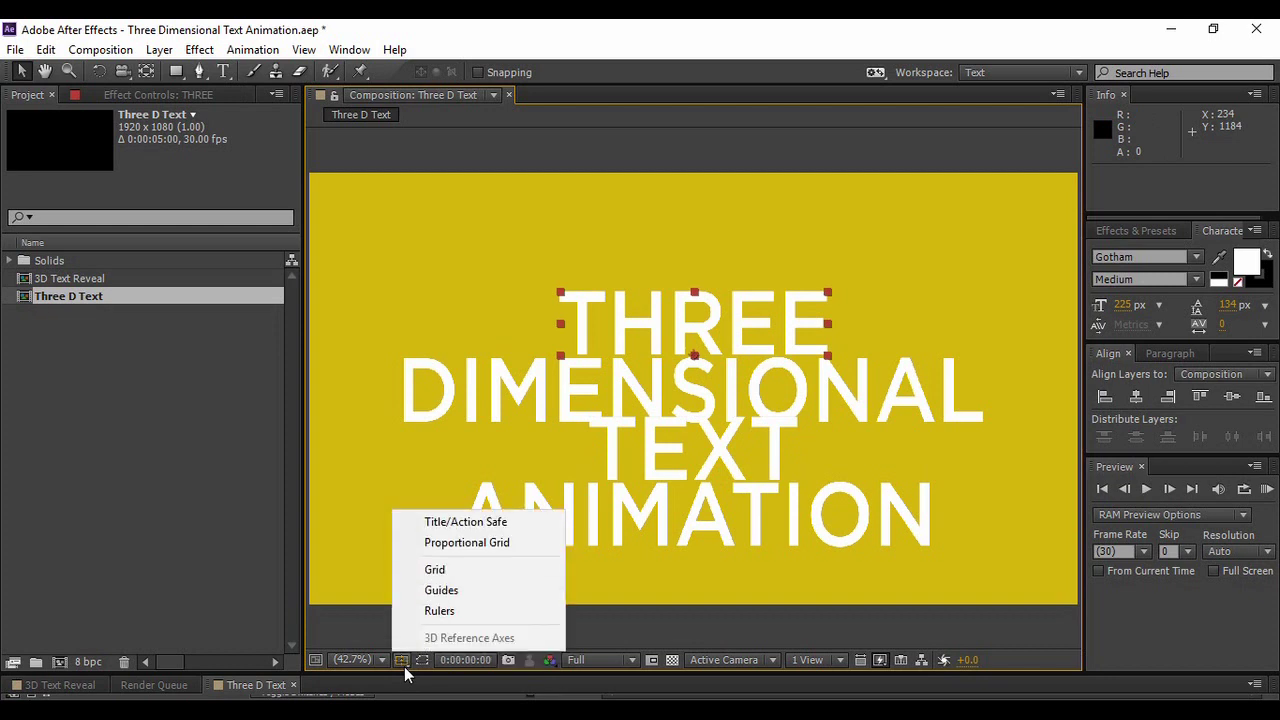
click(423, 597)
click(404, 659)
click(415, 611)
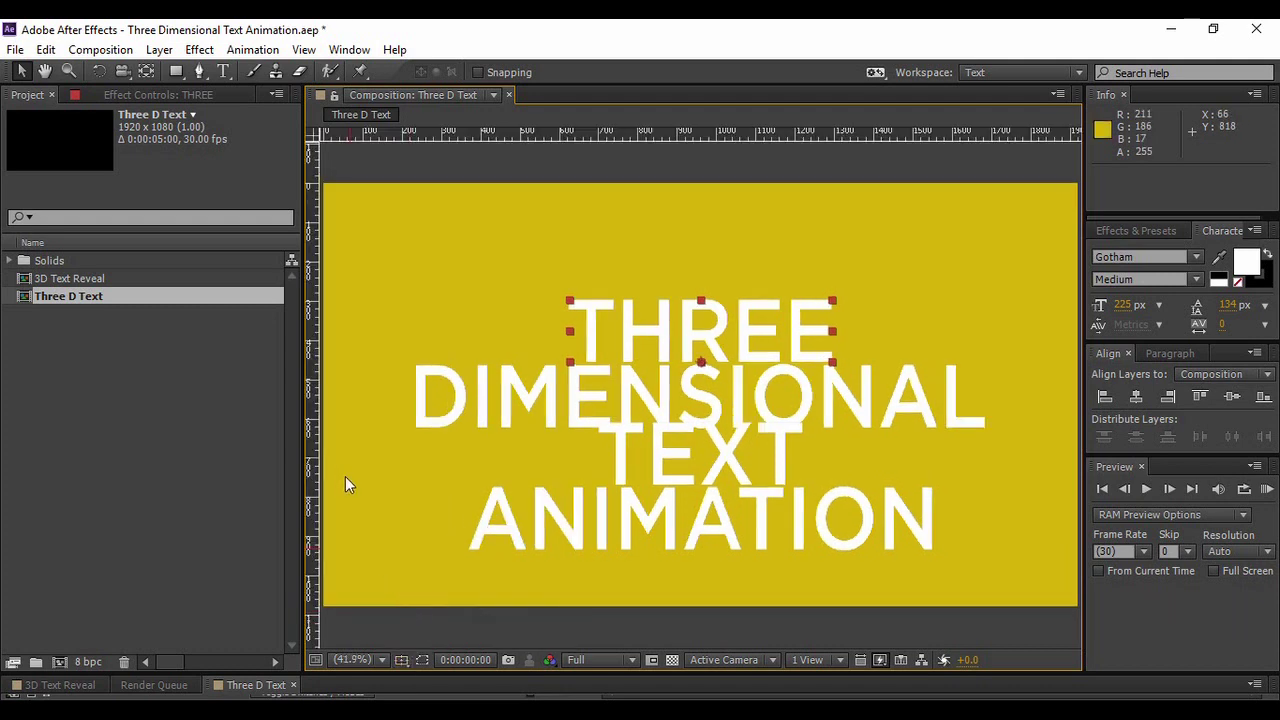
drag(312, 445, 568, 422)
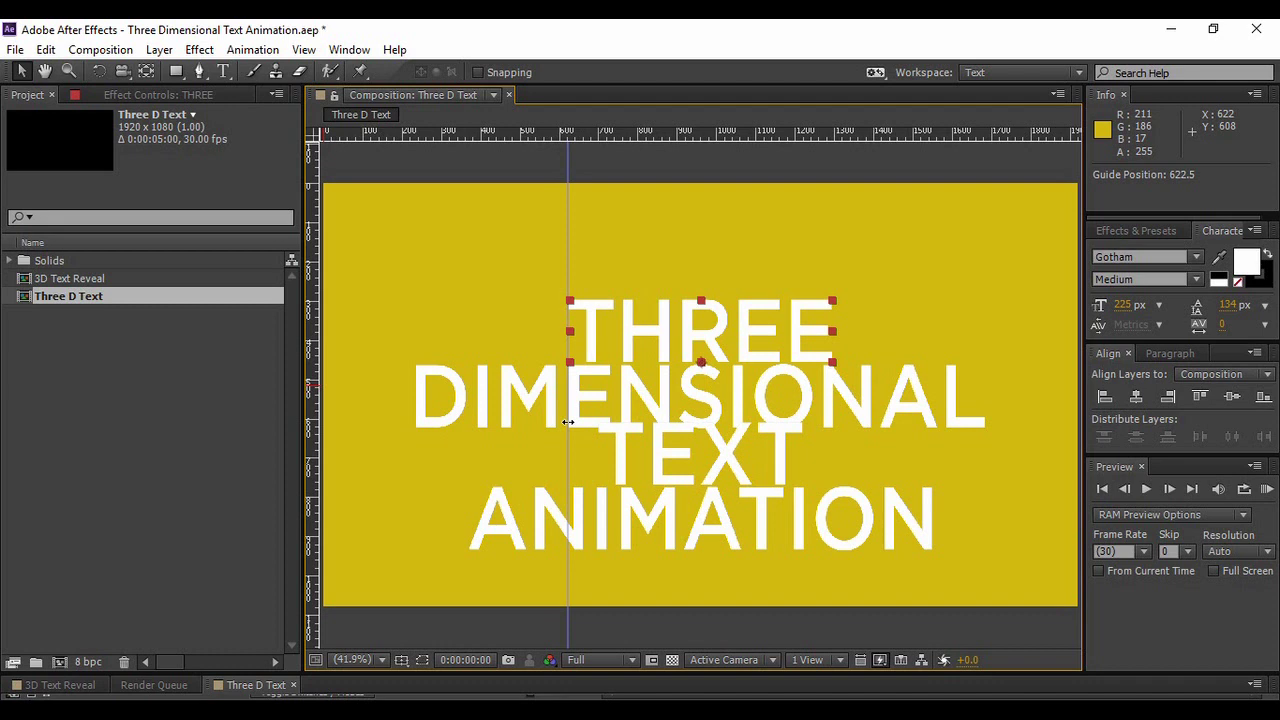
drag(313, 380, 832, 390)
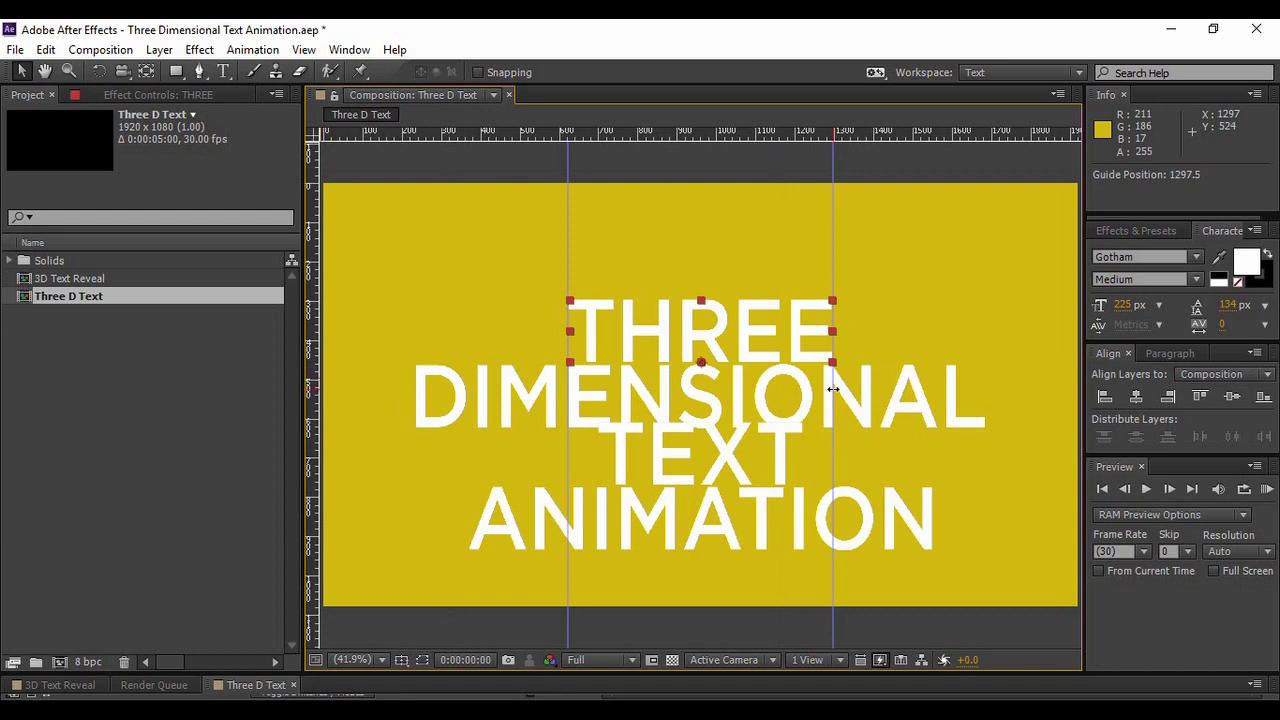
click(878, 311)
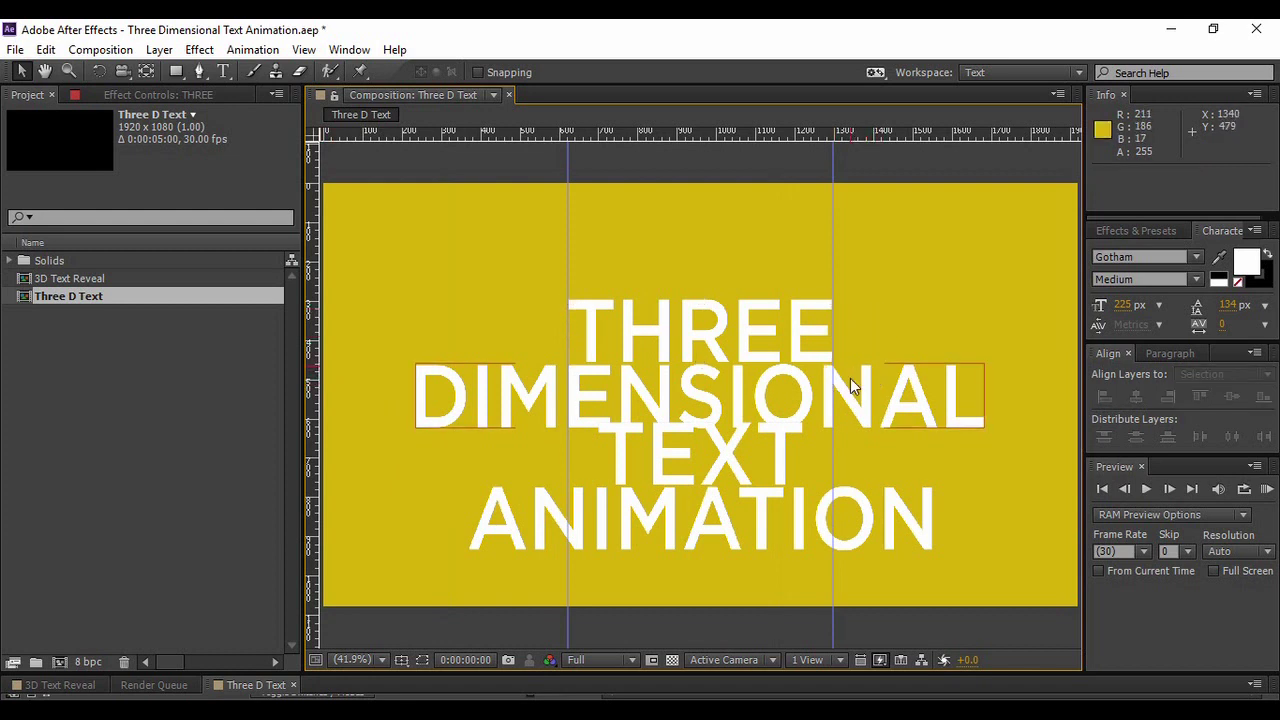
Scale DIMENSIONAL to about 47% width to fit between the guides, reduce its height slightly and place it just under THREE.
click(849, 418)
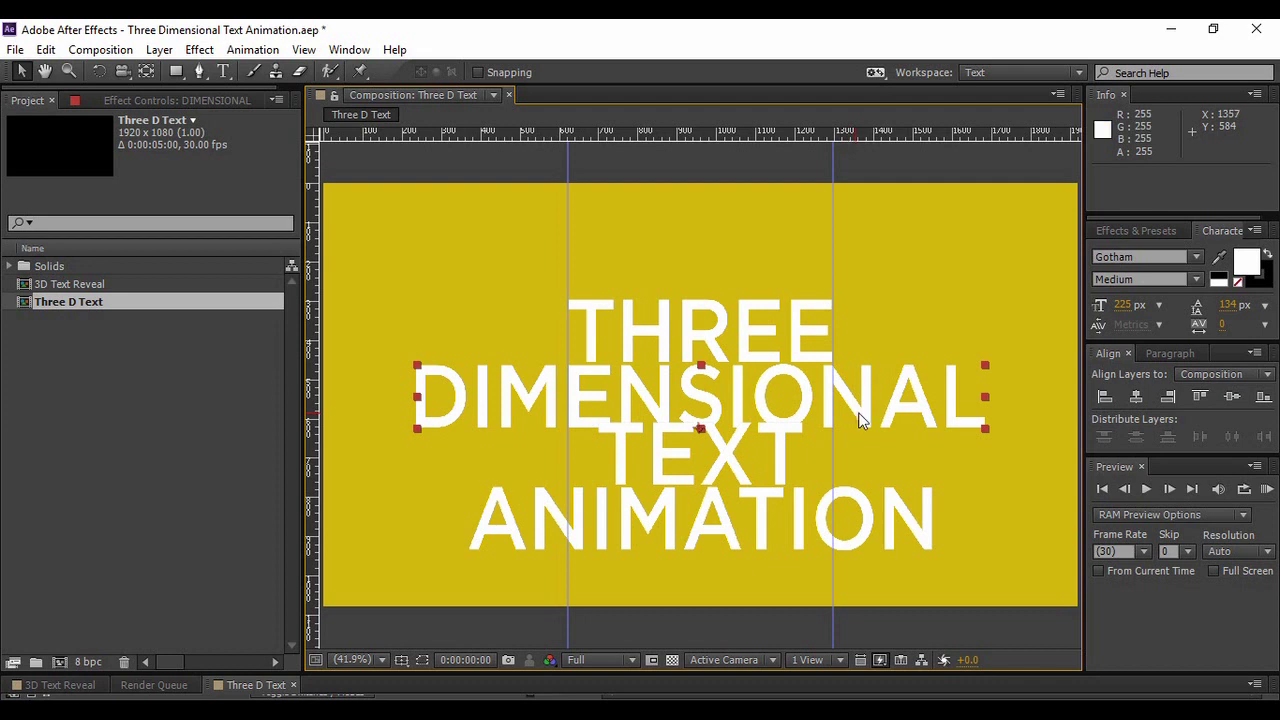
drag(988, 397, 837, 388)
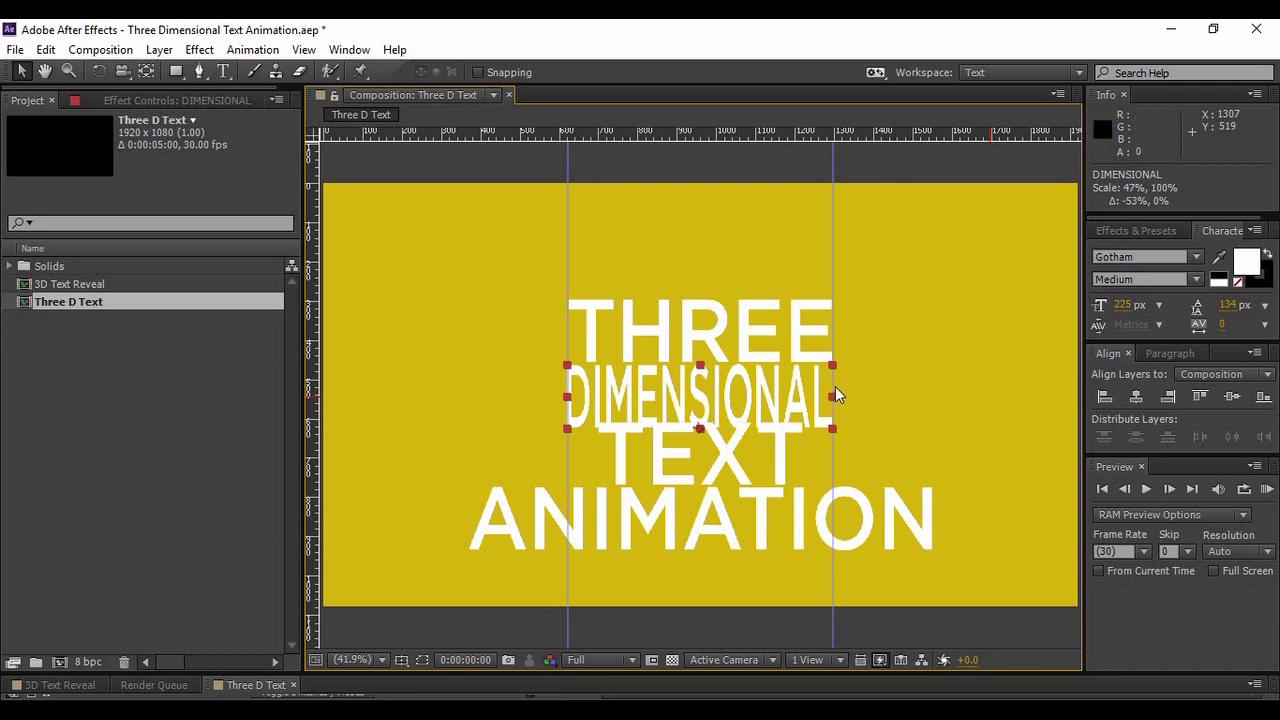
drag(700, 366, 728, 384)
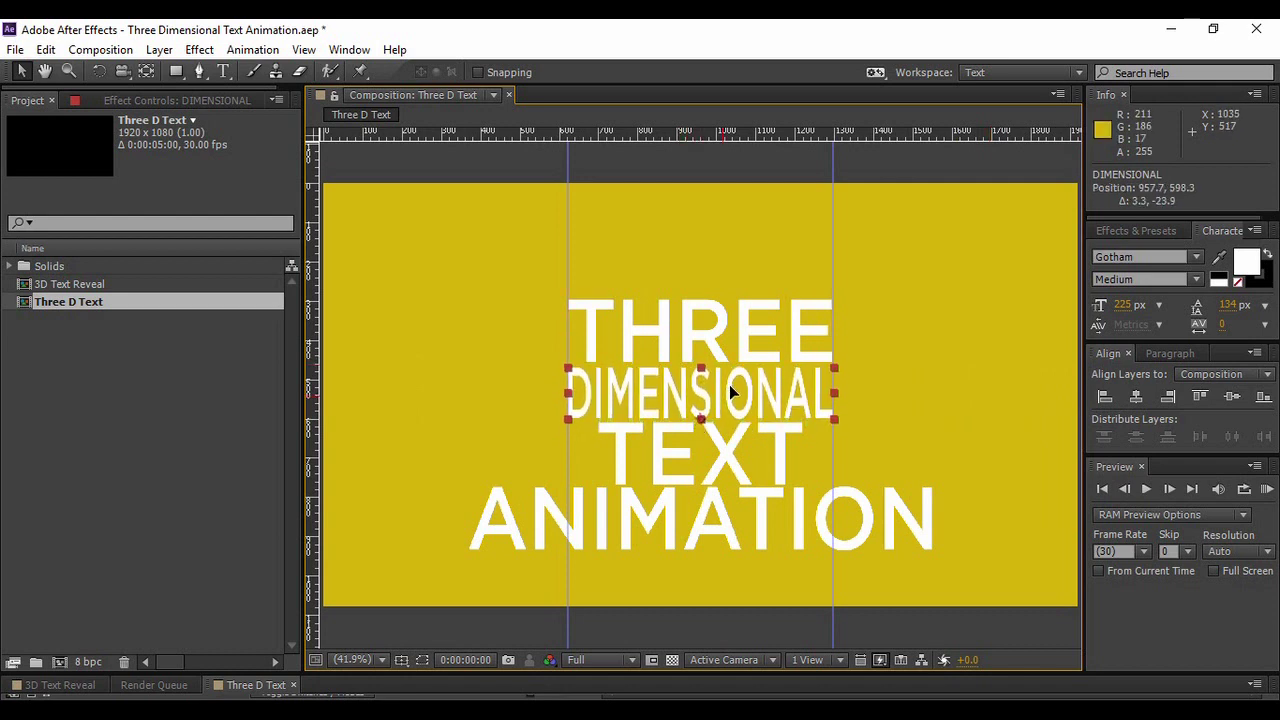
click(897, 386)
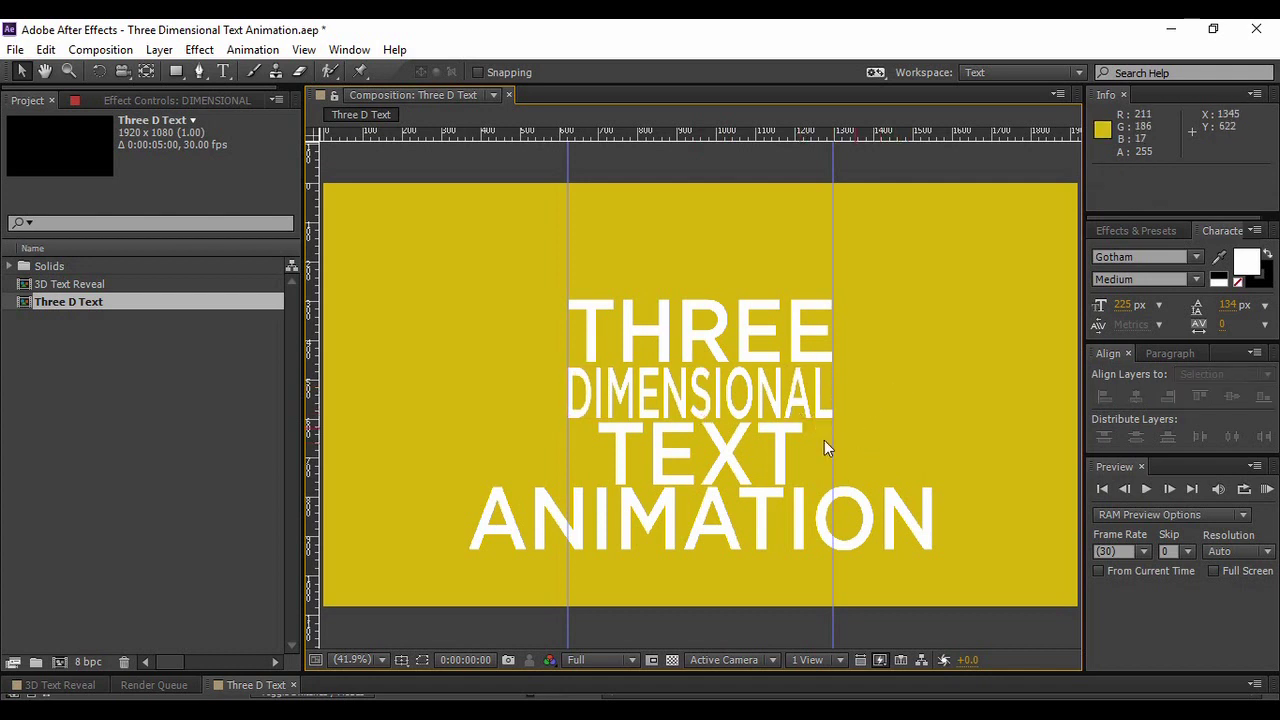
Scale TEXT to about 128% width and 59% height and place it just below DIMENSIONAL, spanning the guides.
click(727, 463)
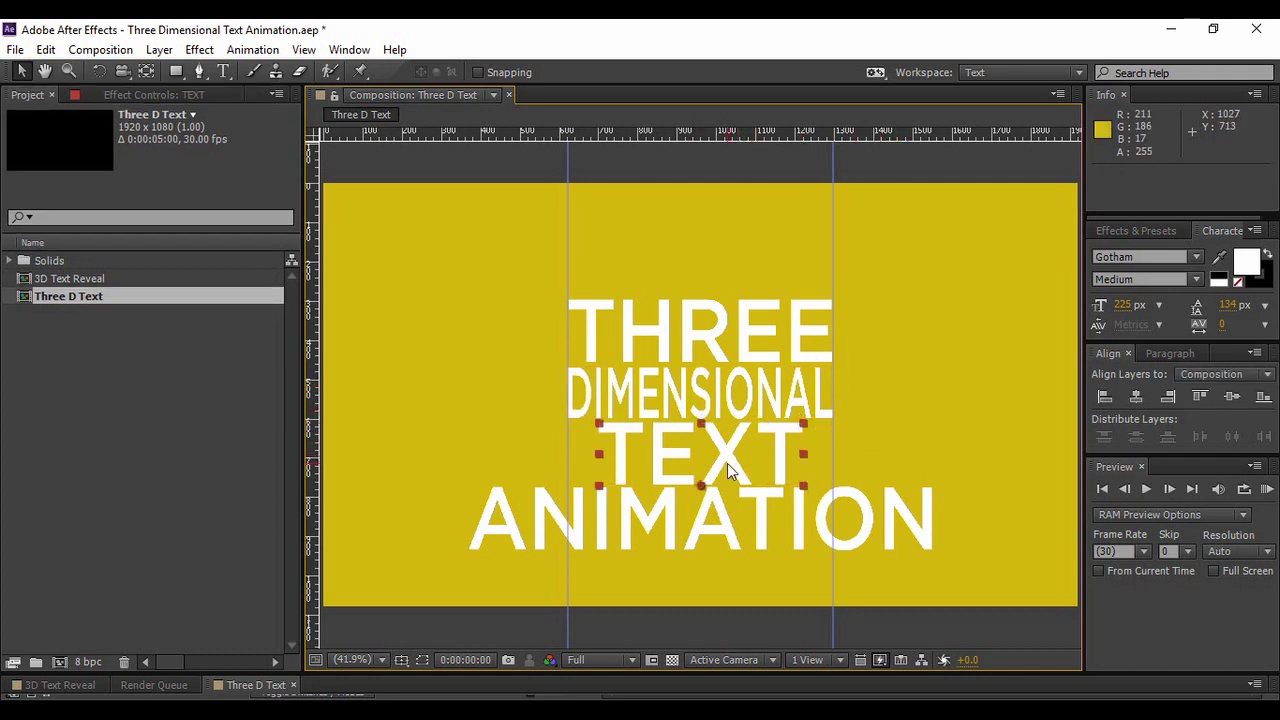
drag(703, 425, 707, 447)
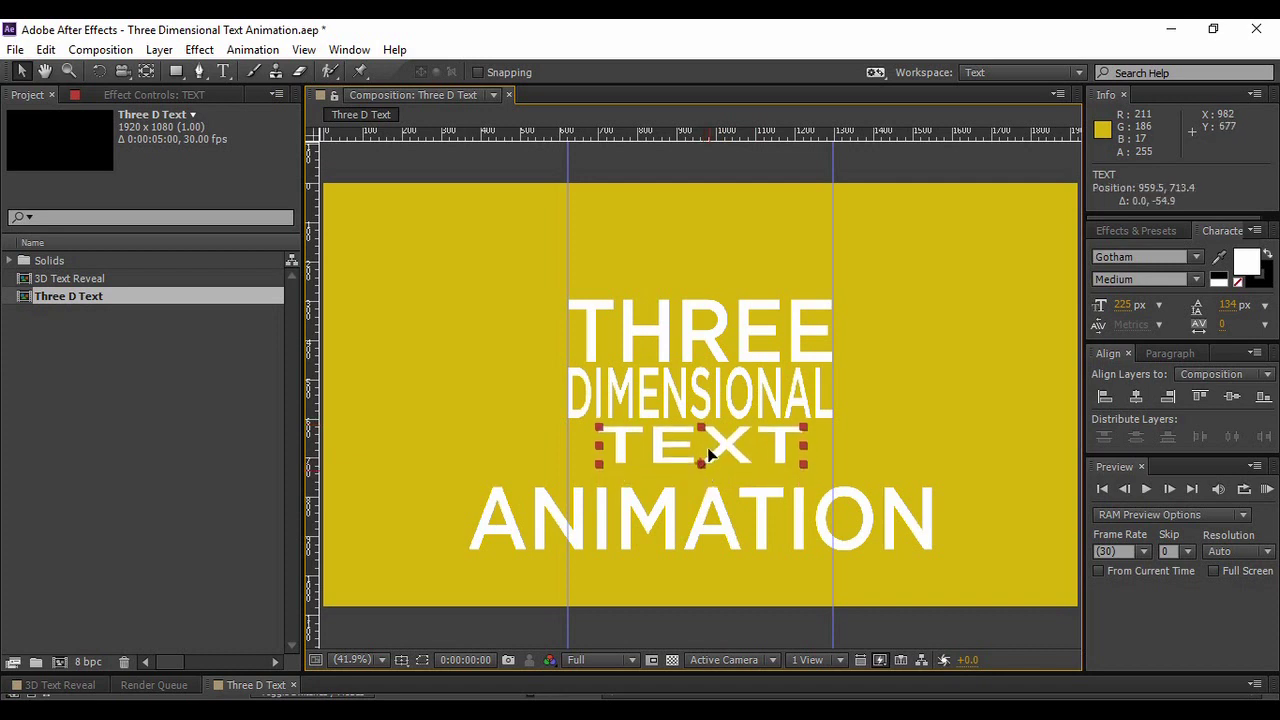
drag(797, 442, 762, 441)
click(846, 443)
click(775, 446)
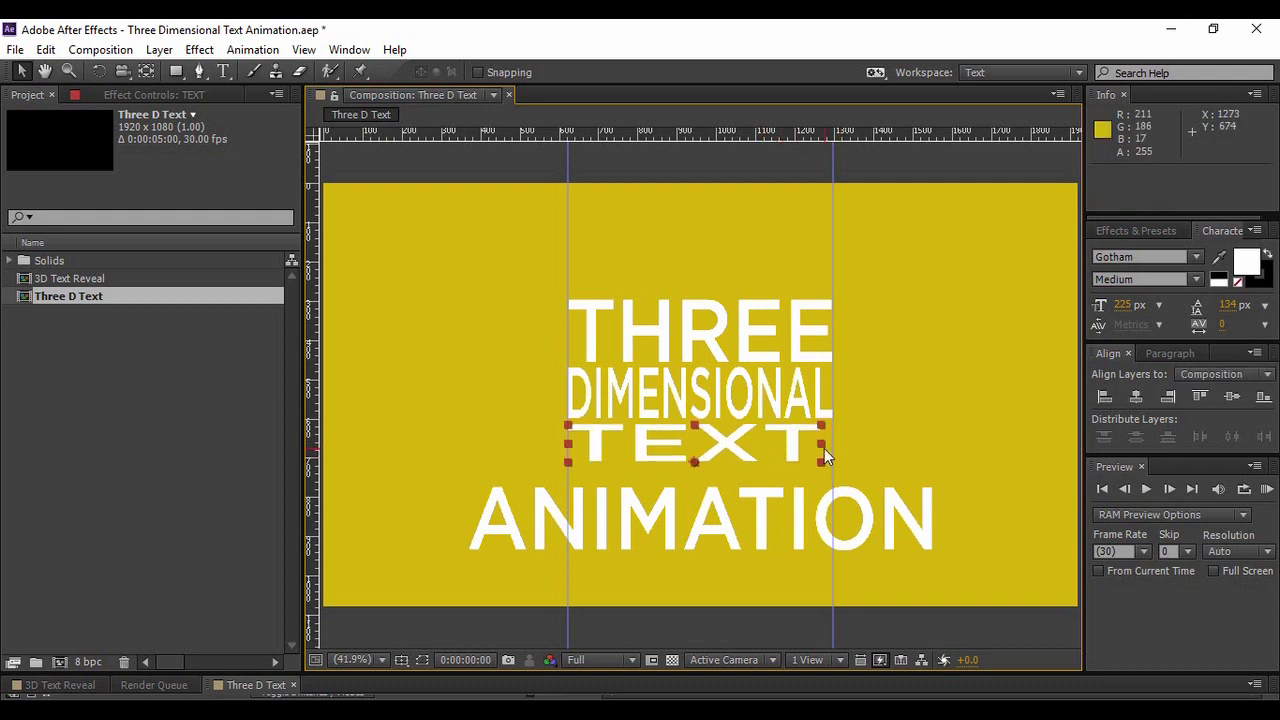
drag(826, 448, 828, 448)
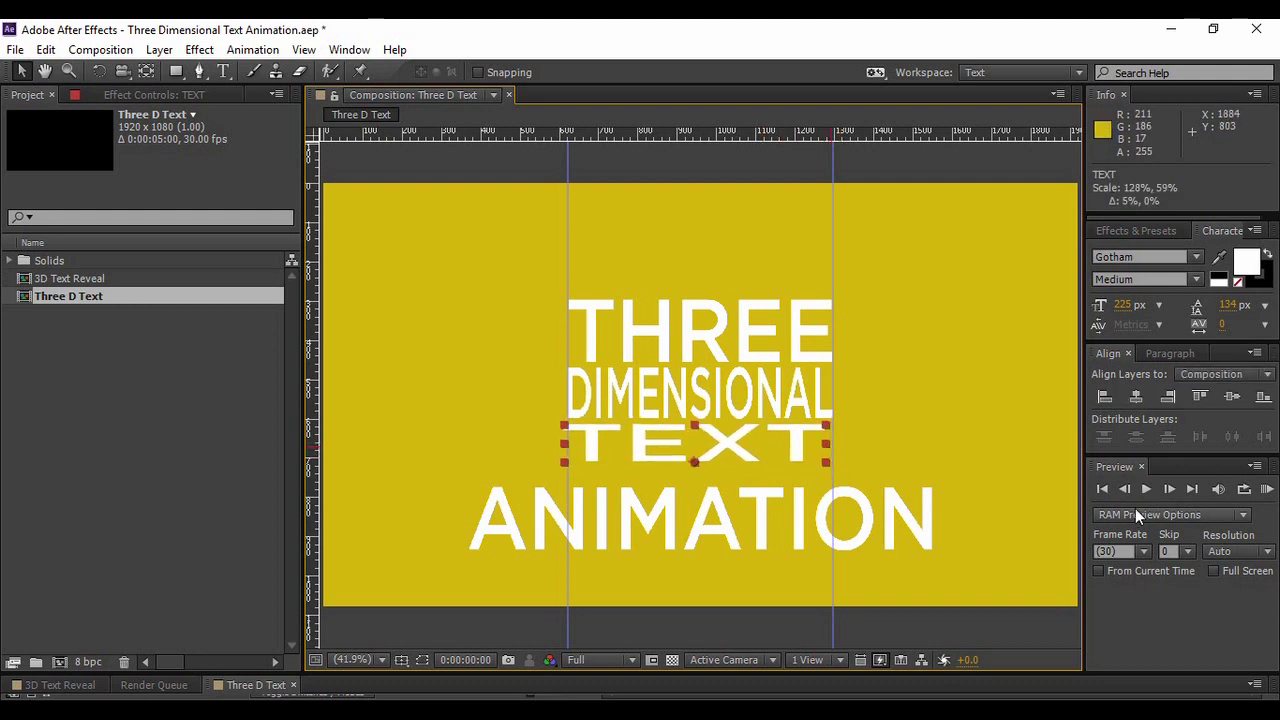
Centre the TEXT and DIMENSIONAL layers horizontally in the composition.
click(1139, 396)
click(885, 414)
click(815, 396)
click(1135, 401)
click(1005, 397)
Scale ANIMATION to about 57% width and 67% height, and place it below TEXT, centred horizontally between the guides.
click(794, 540)
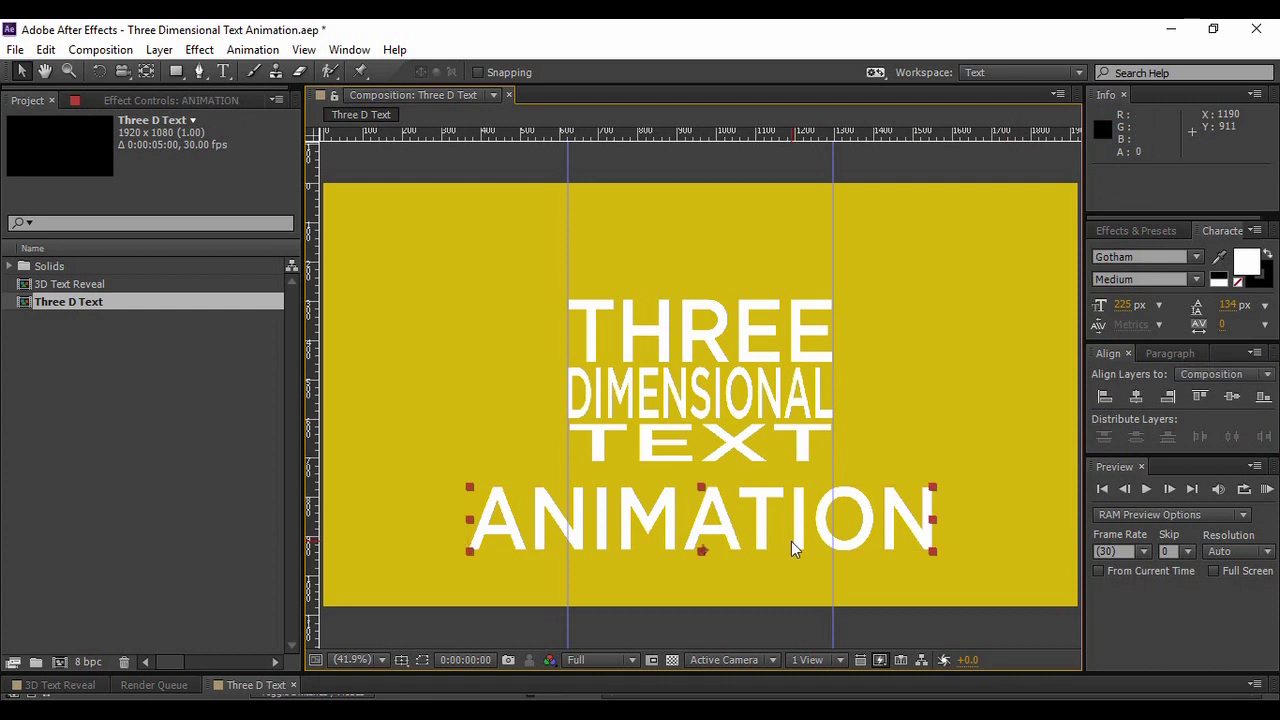
drag(794, 534, 738, 490)
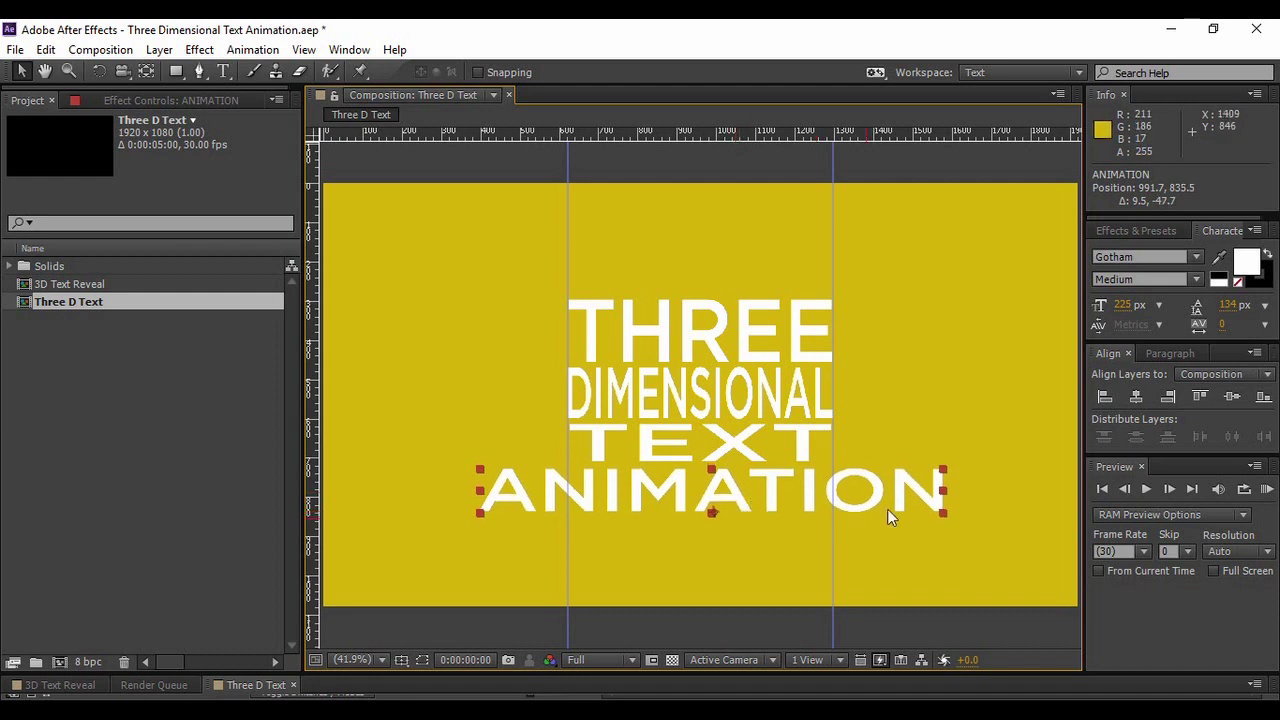
drag(948, 490, 833, 482)
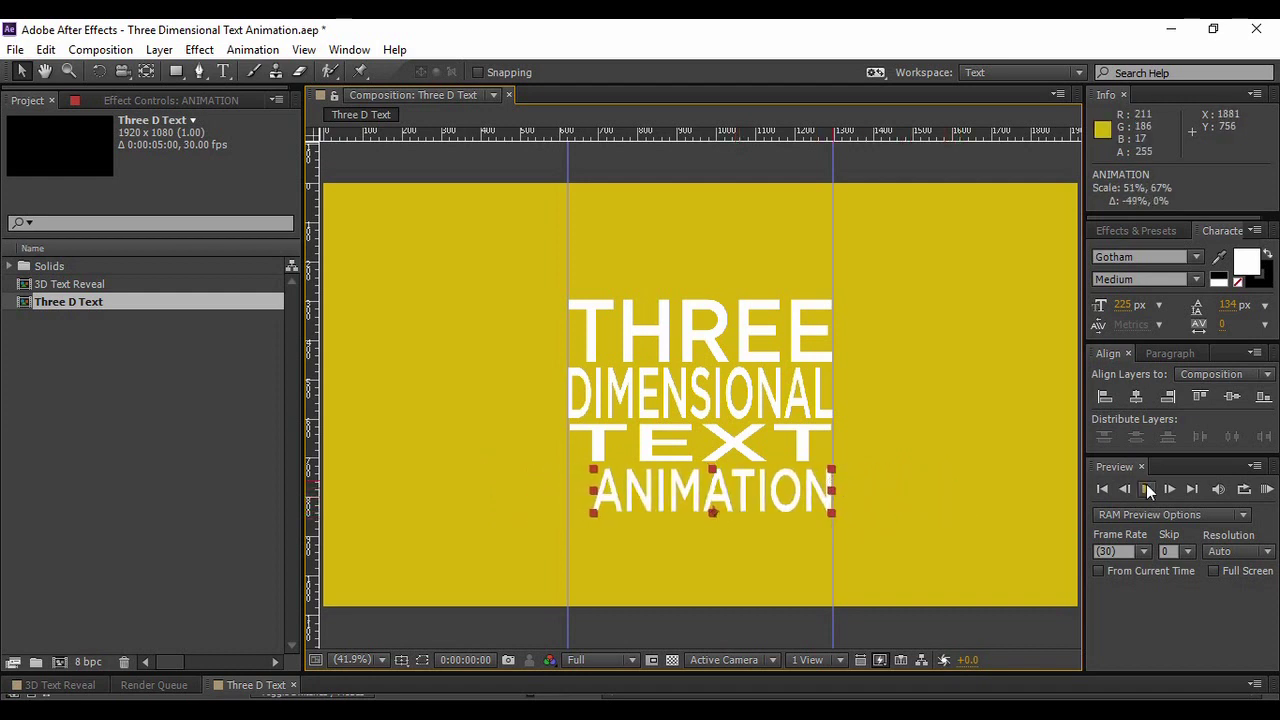
click(1137, 399)
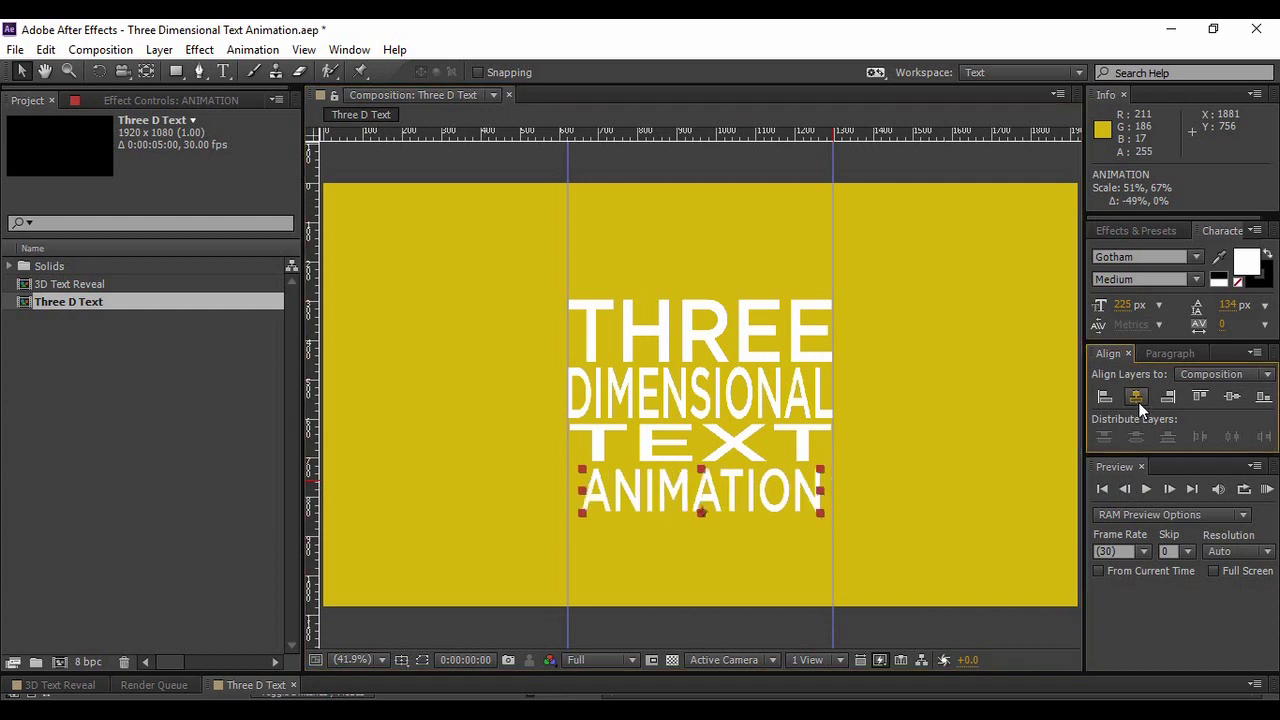
drag(821, 492, 829, 492)
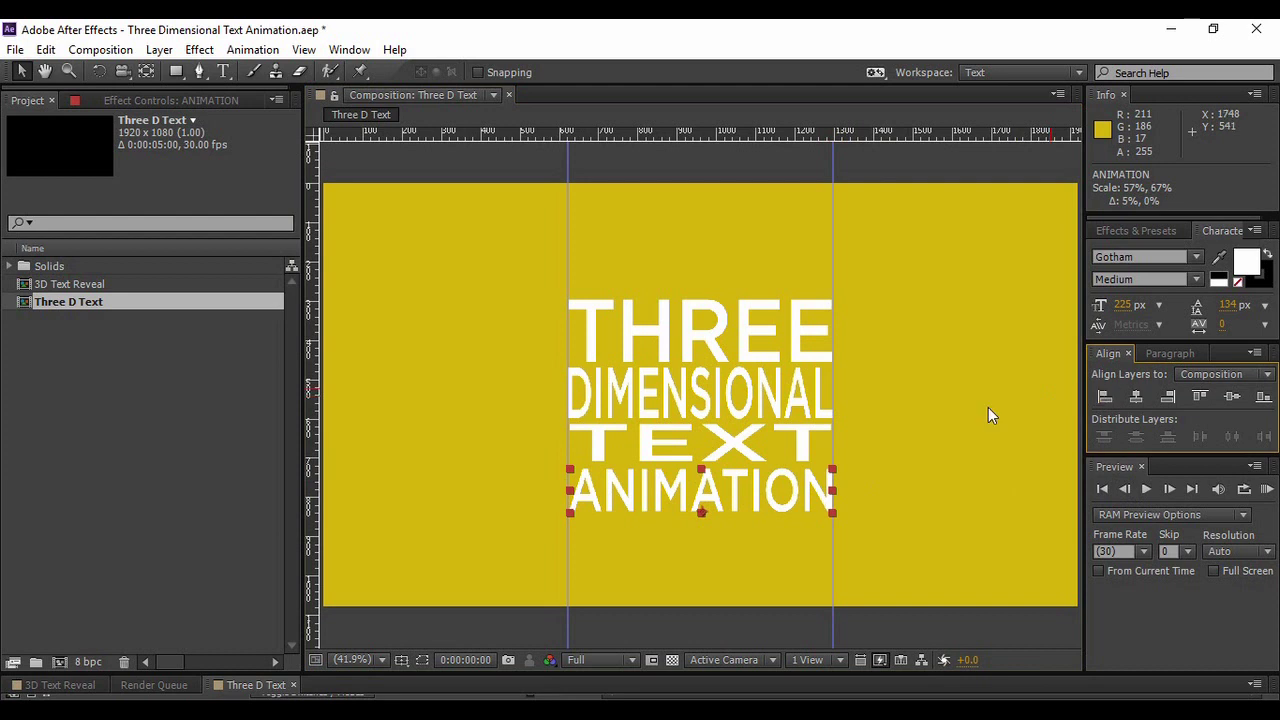
click(945, 438)
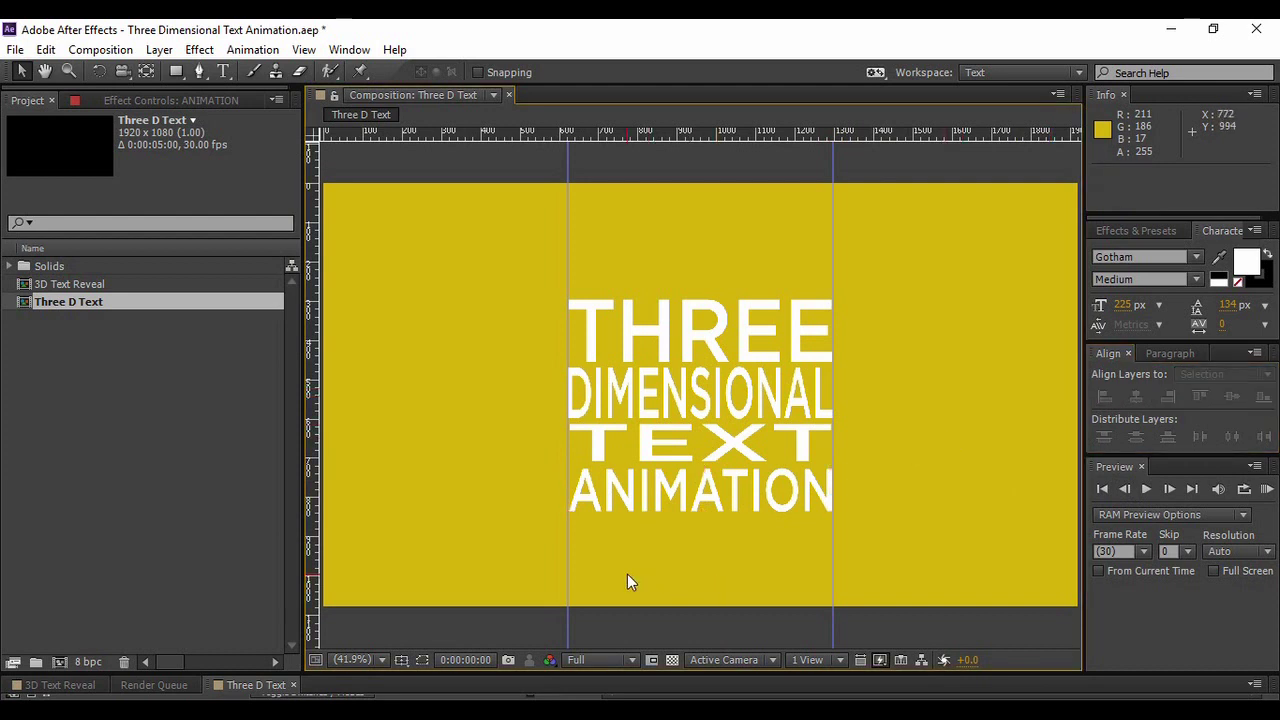
Hide the rulers and guides and enlarge the timeline area to reveal the layers.
click(401, 660)
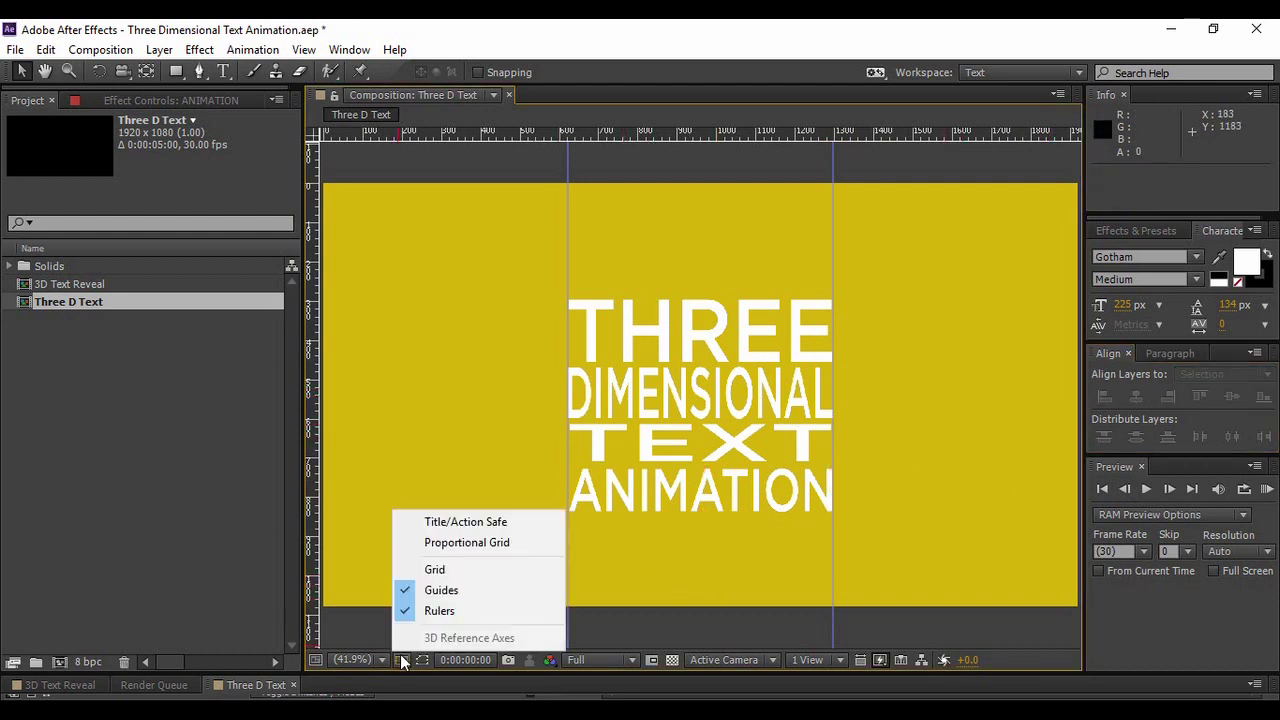
click(437, 615)
click(401, 660)
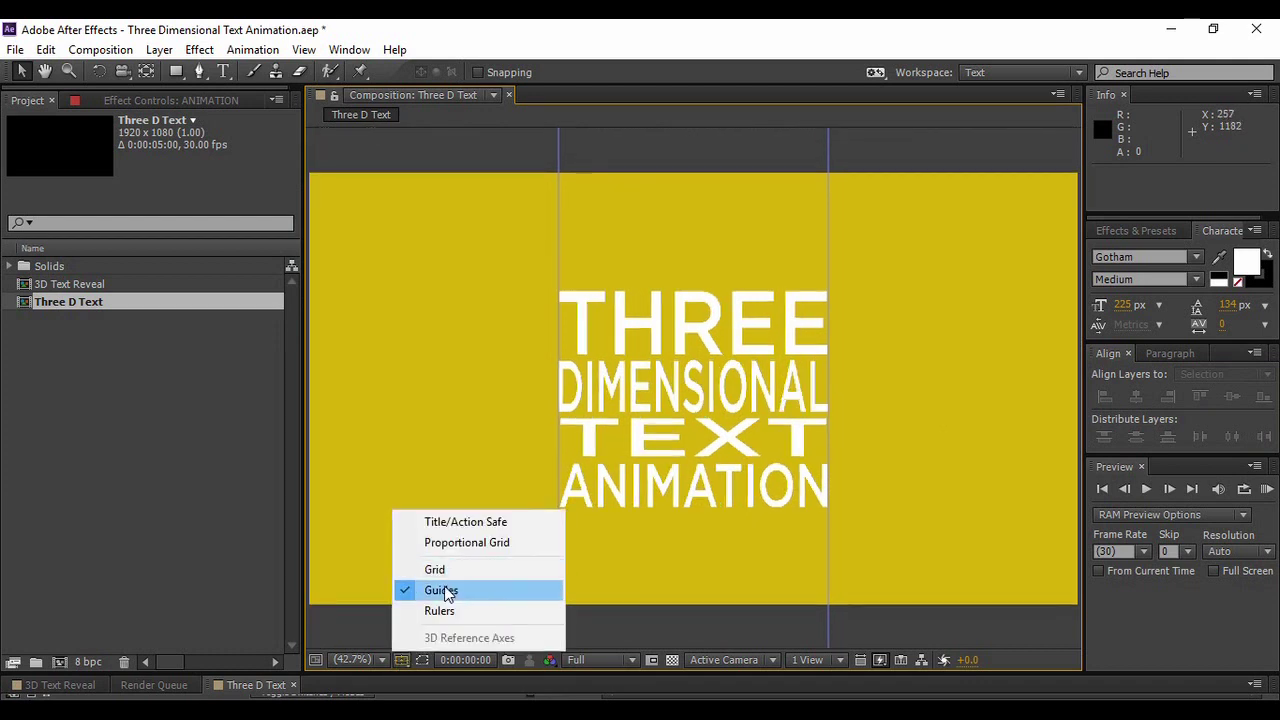
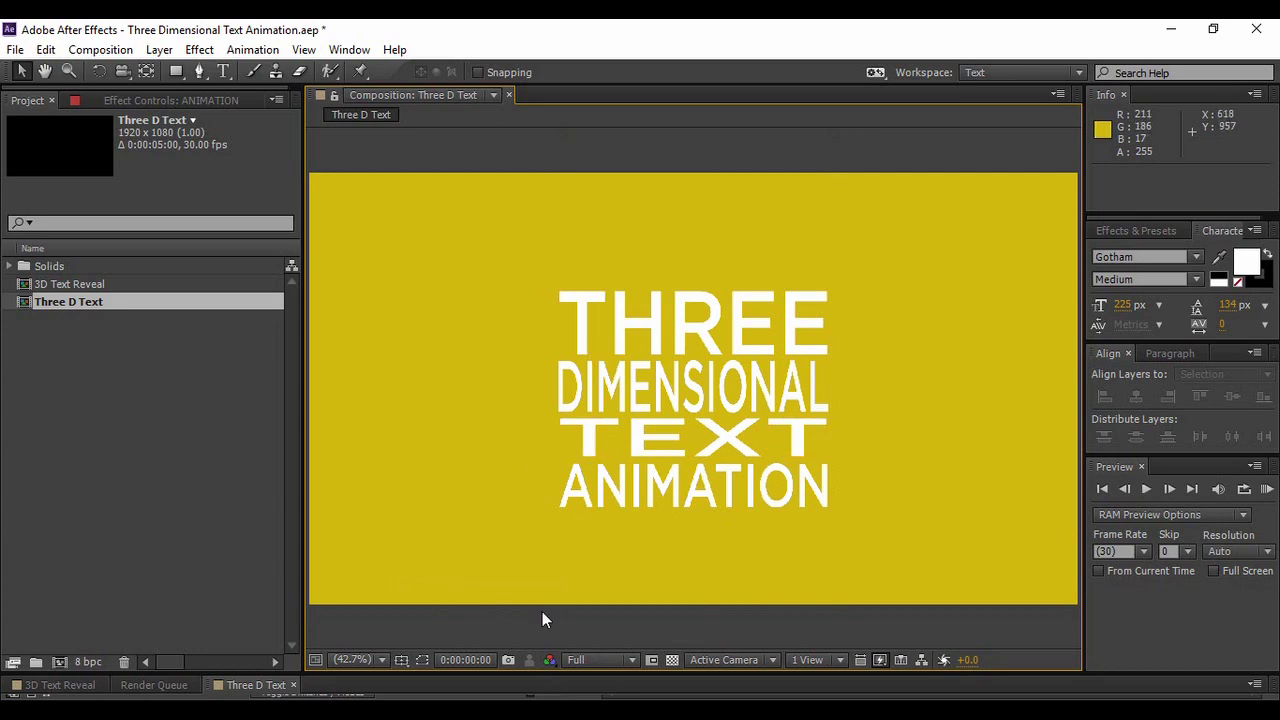
drag(640, 666, 685, 511)
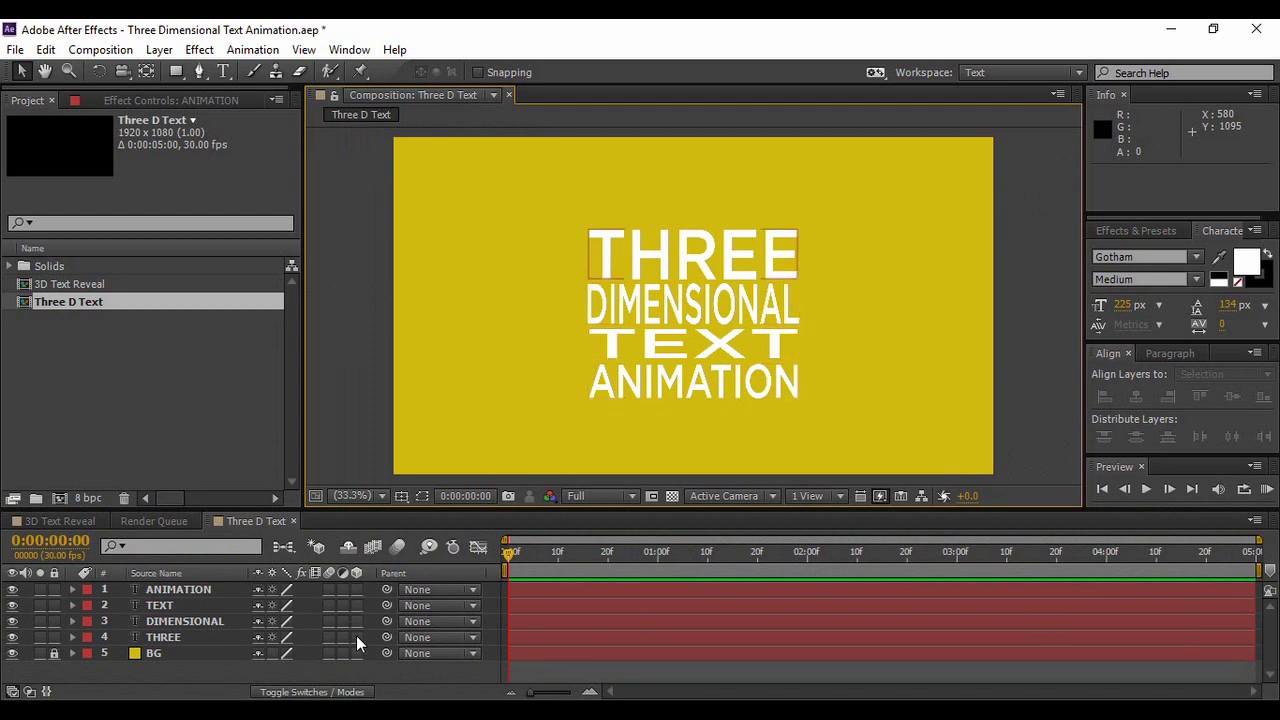
Make all four text layers 3D and enable motion blur for them and for the composition.
click(307, 693)
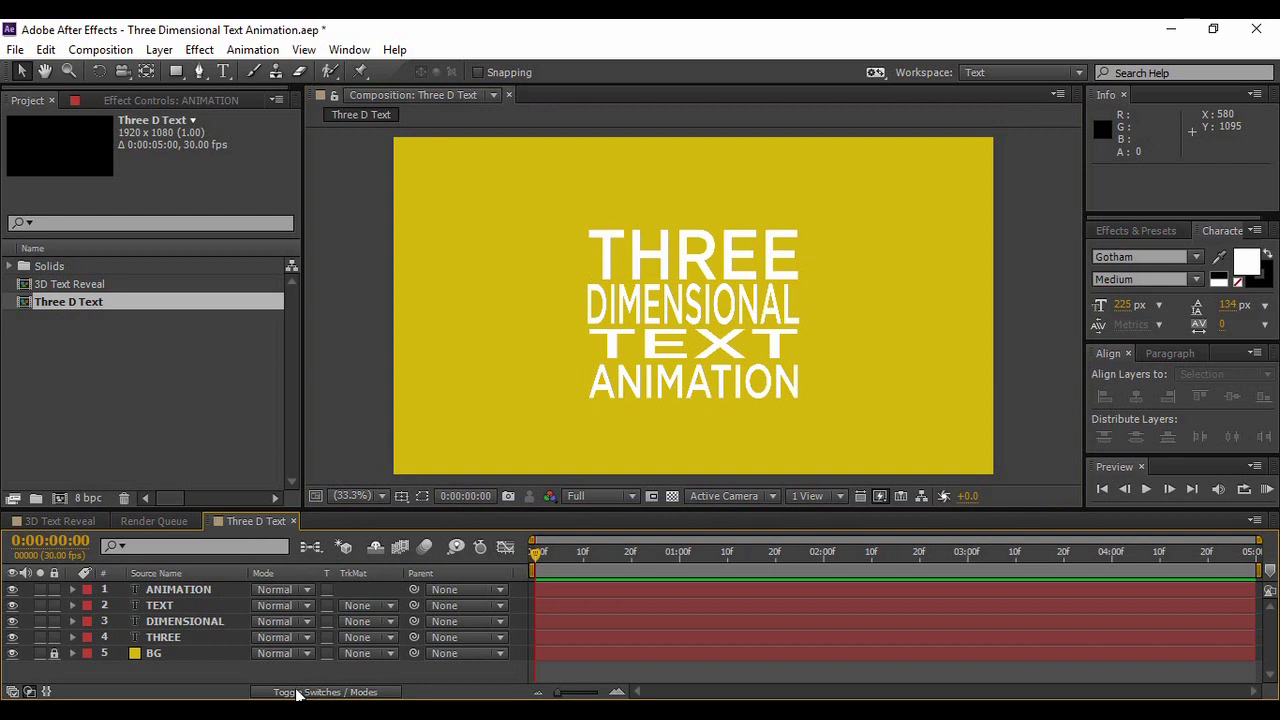
click(313, 693)
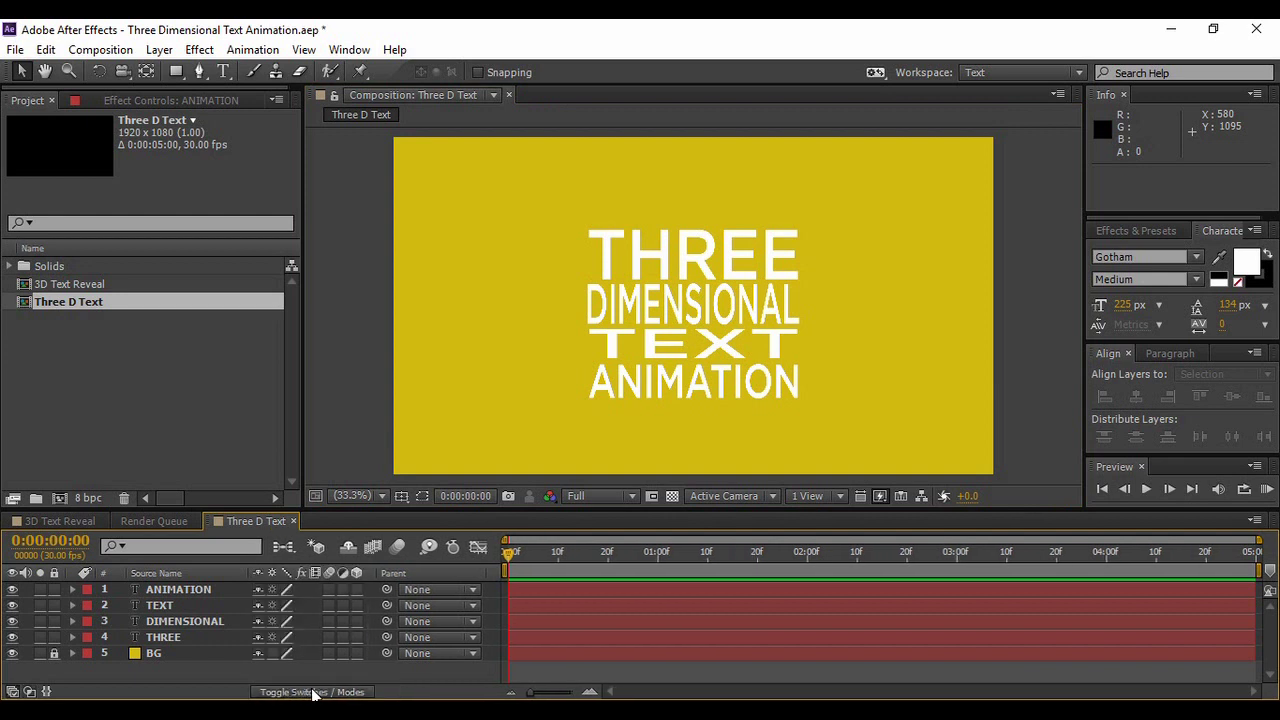
click(357, 589)
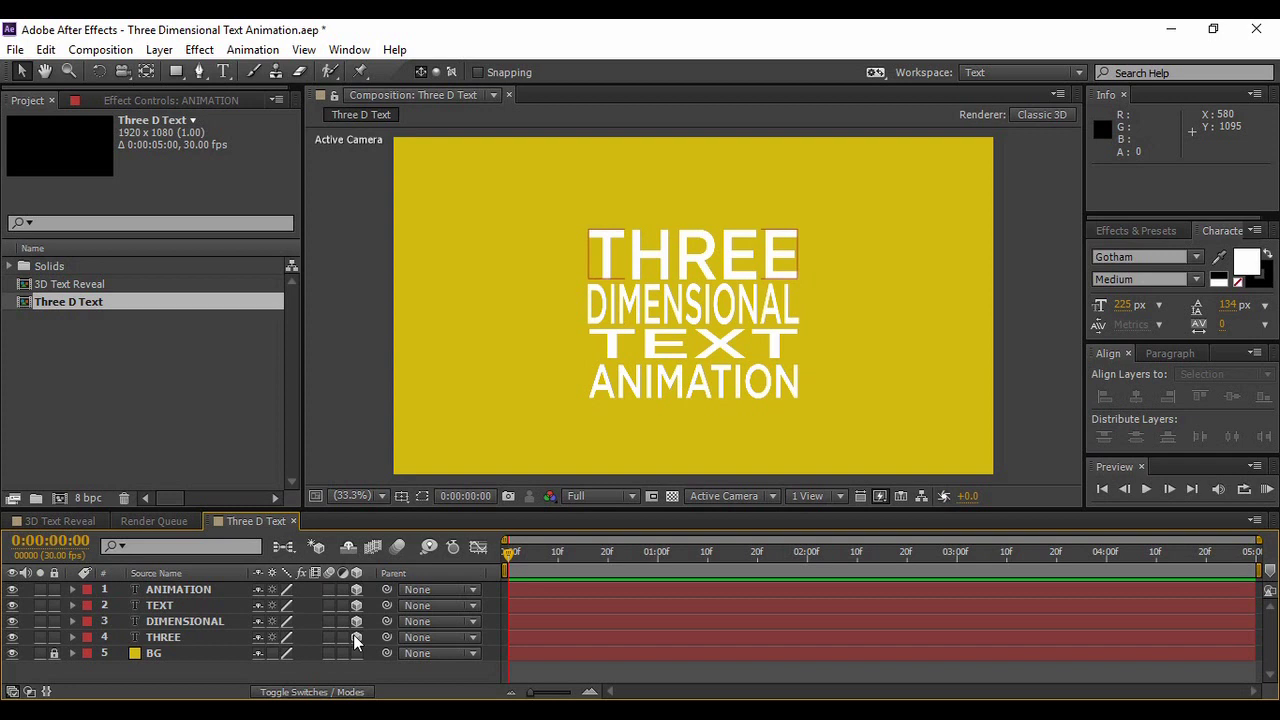
click(400, 547)
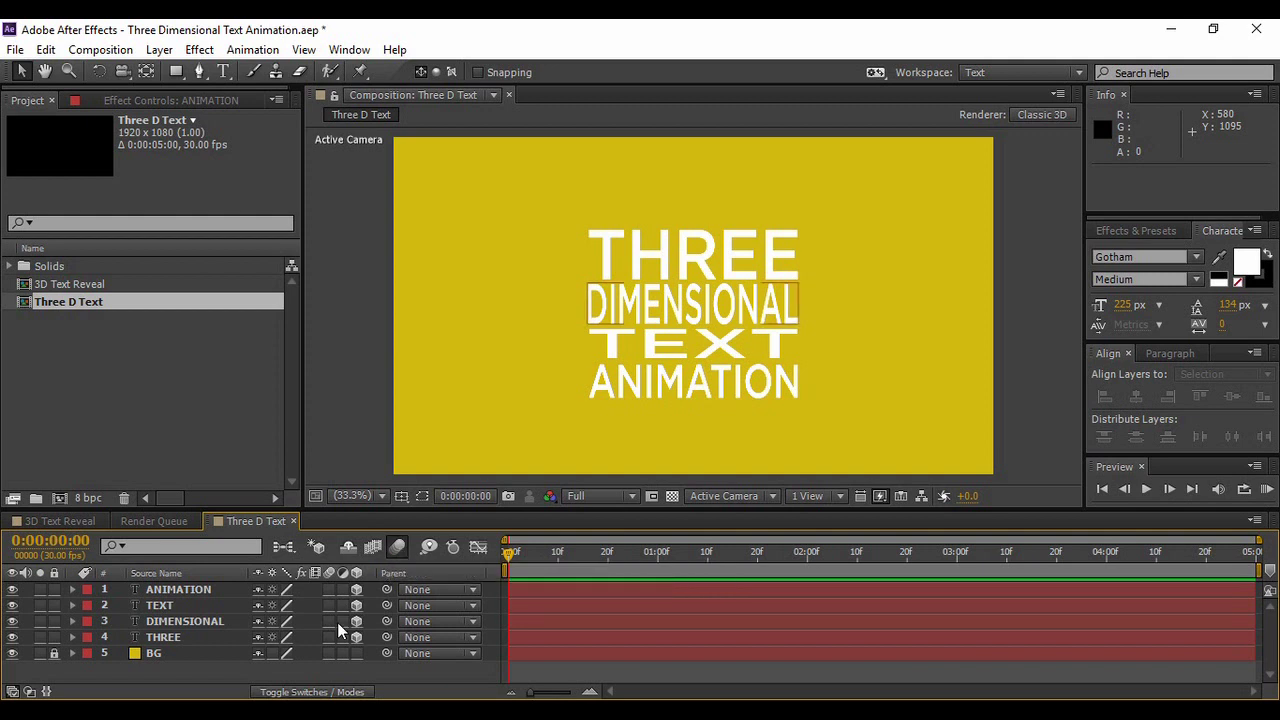
drag(327, 591, 326, 622)
Show the guides again and add a Position keyframe to the THREE layer at 0:00:00:15.
click(196, 637)
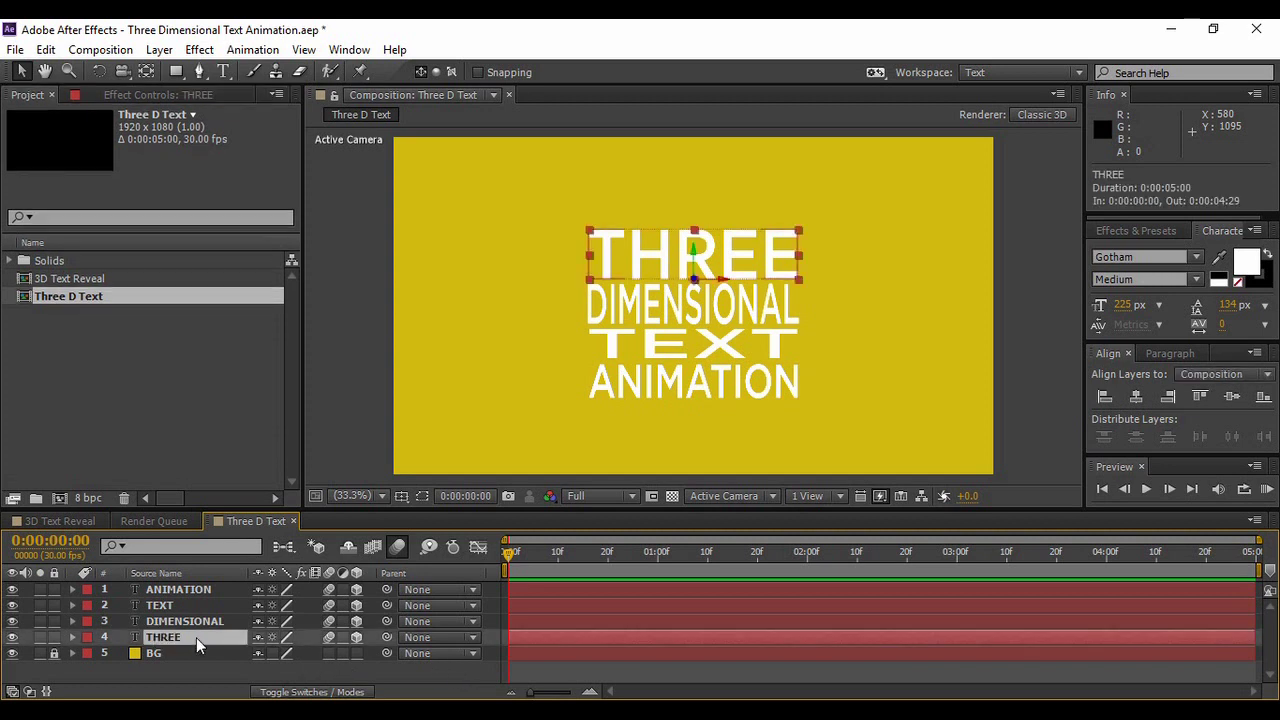
click(401, 497)
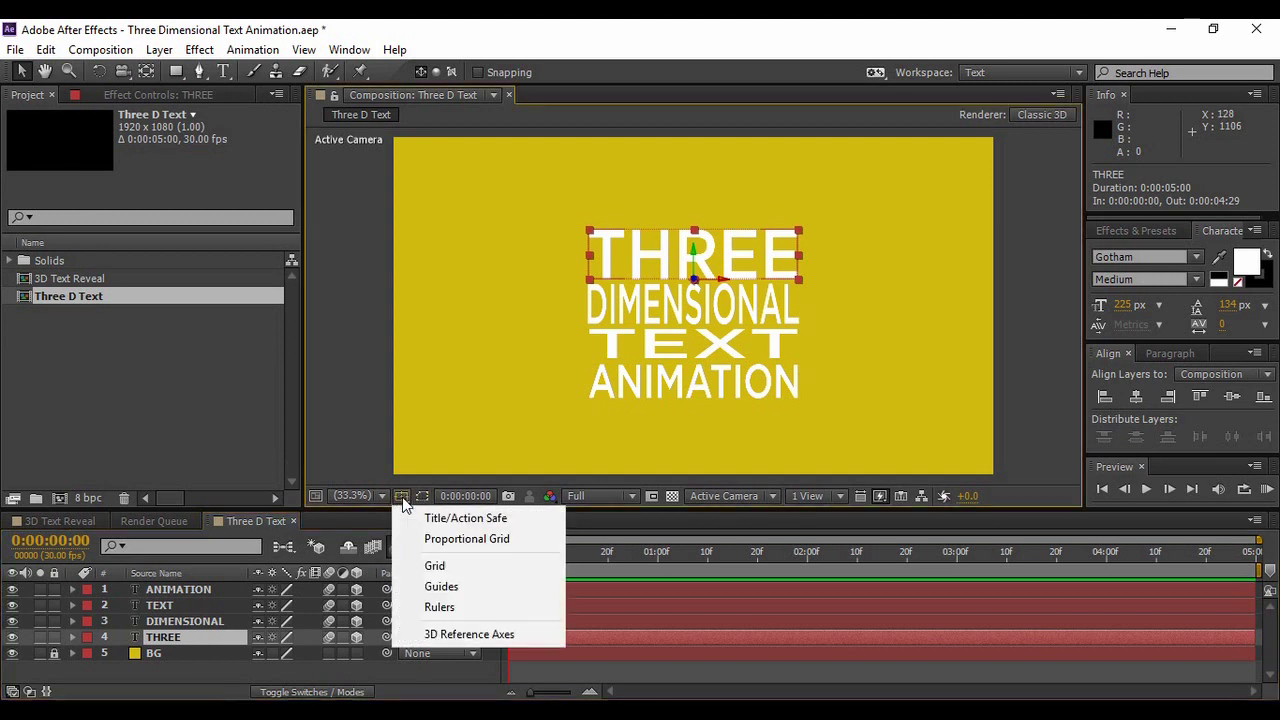
click(433, 583)
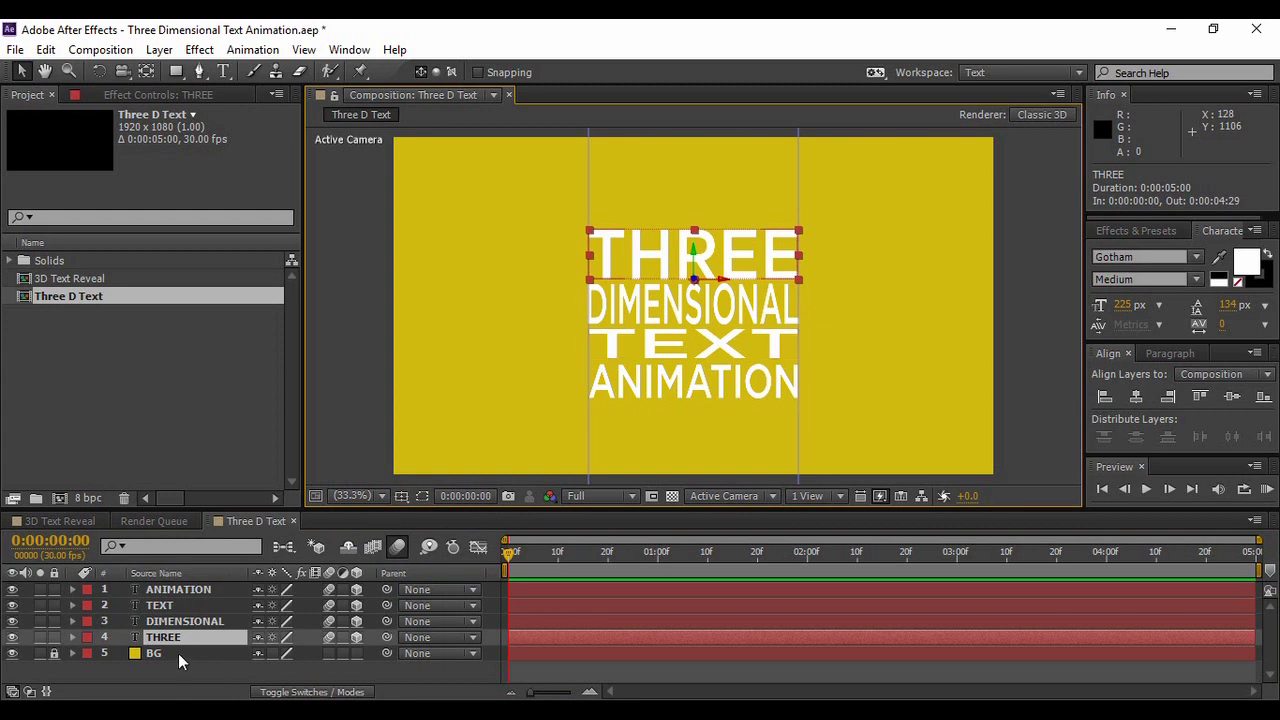
key(p)
click(556, 565)
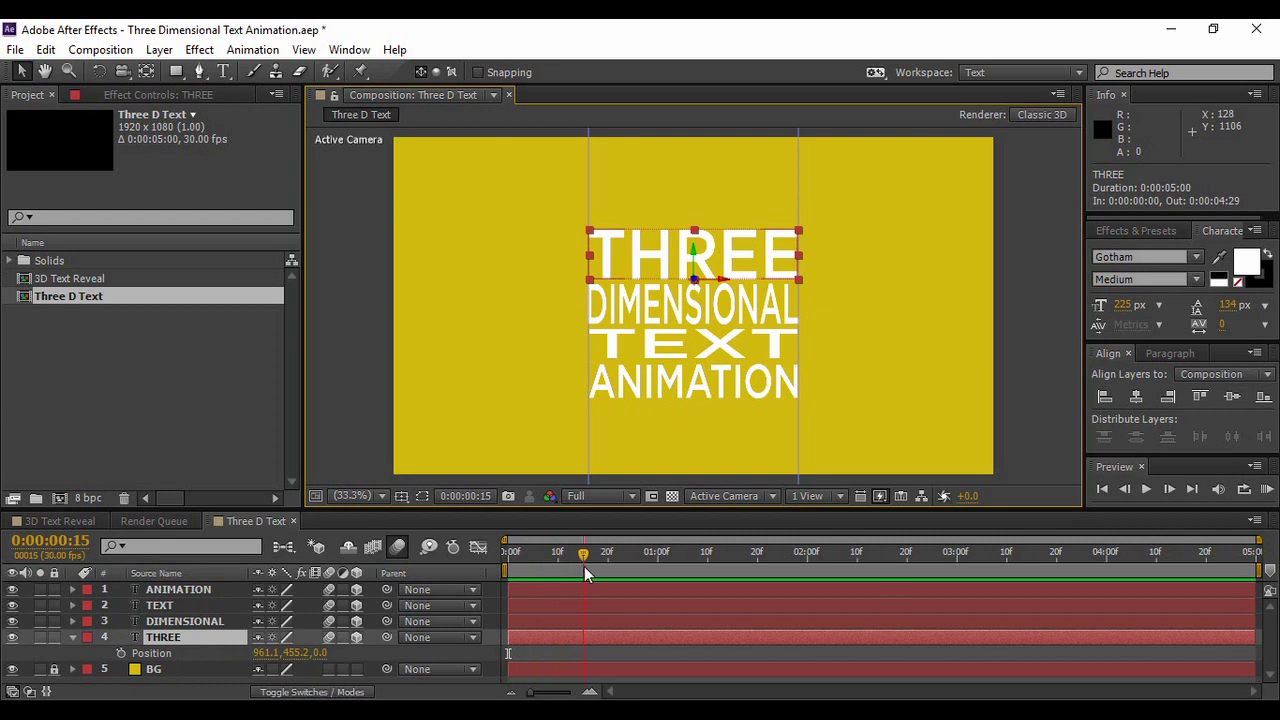
click(121, 653)
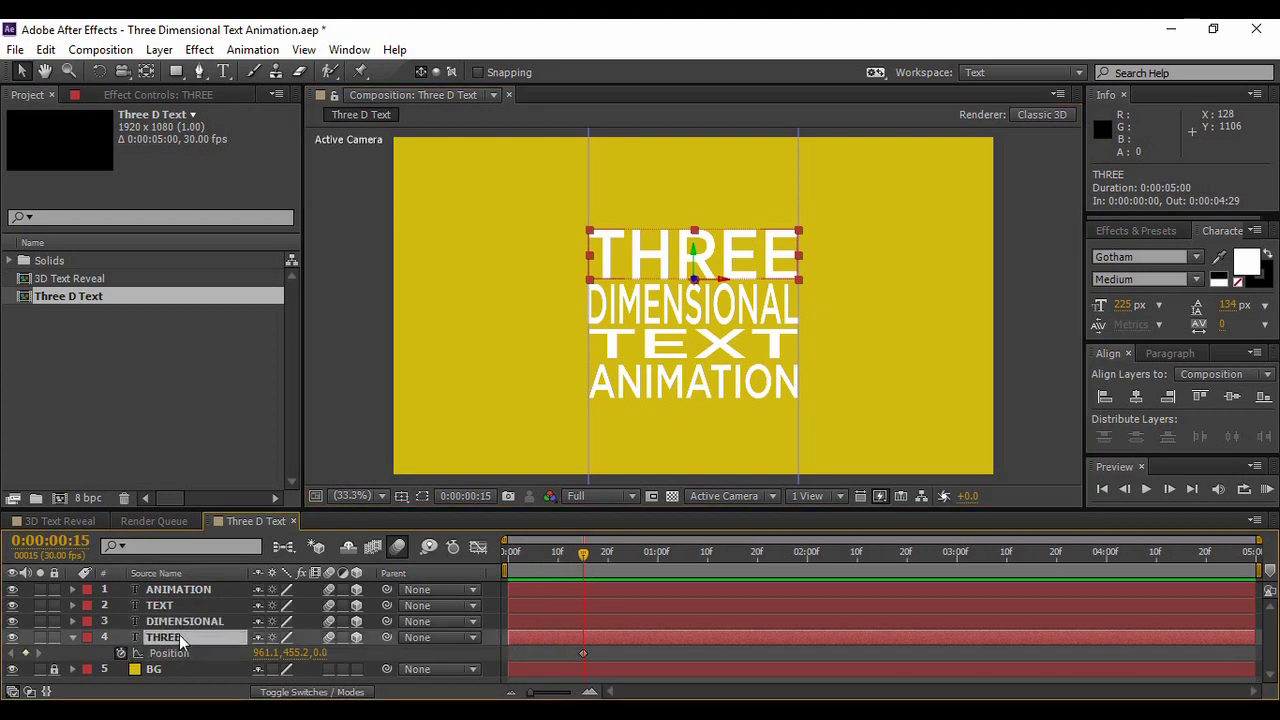
Add a Y Rotation keyframe to THREE at 0:00:00:15, and set its X Position to about 623 at 0:00:00:05.
key(r)
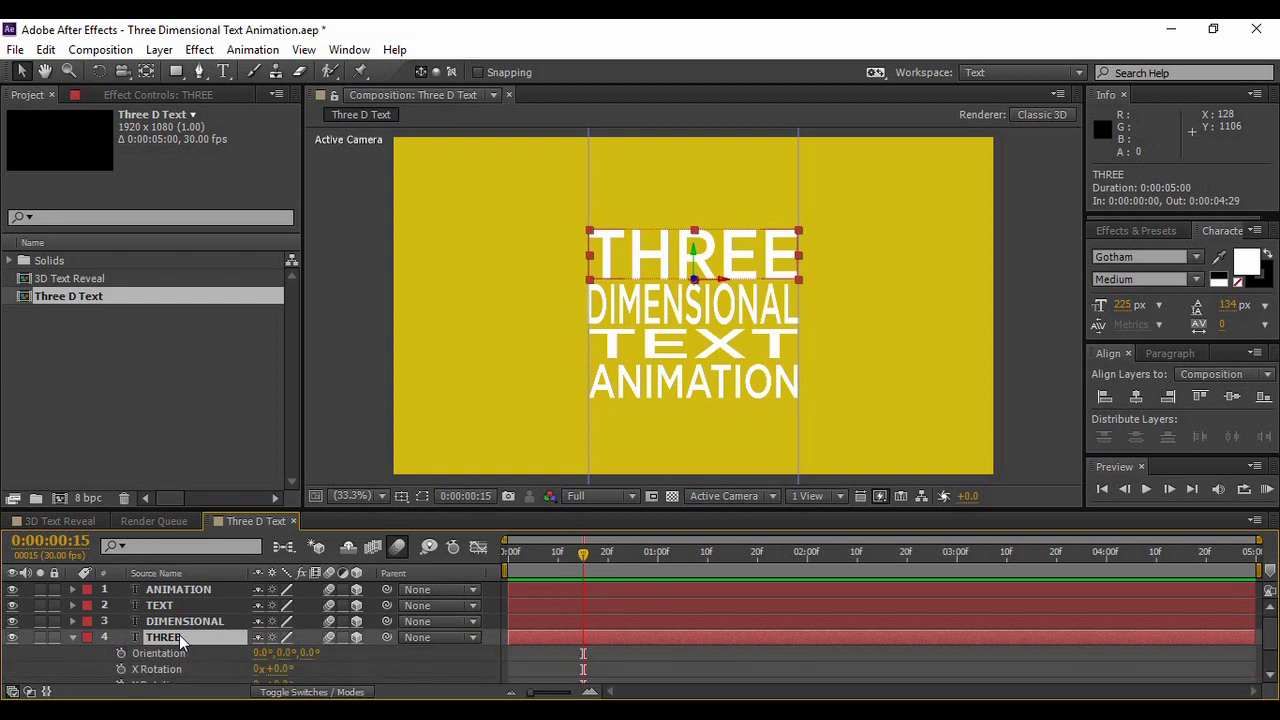
click(122, 686)
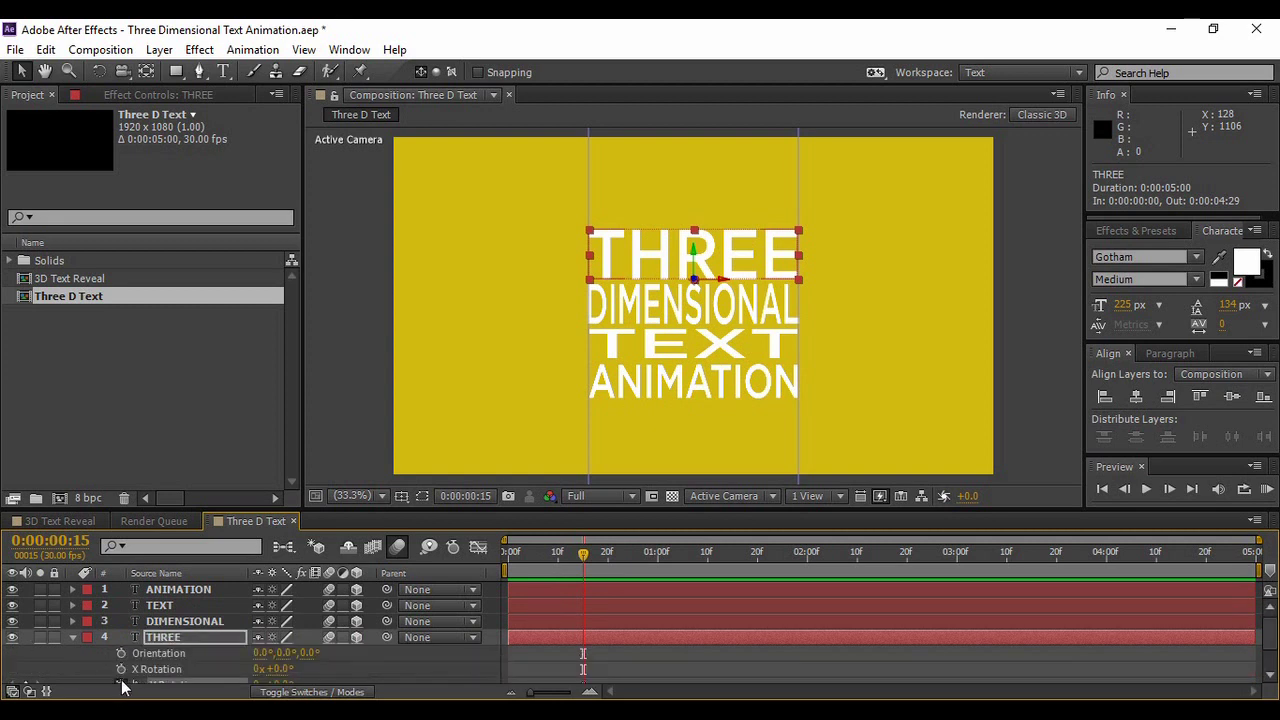
drag(583, 557, 533, 560)
key(Page_Down)
click(242, 635)
key(u)
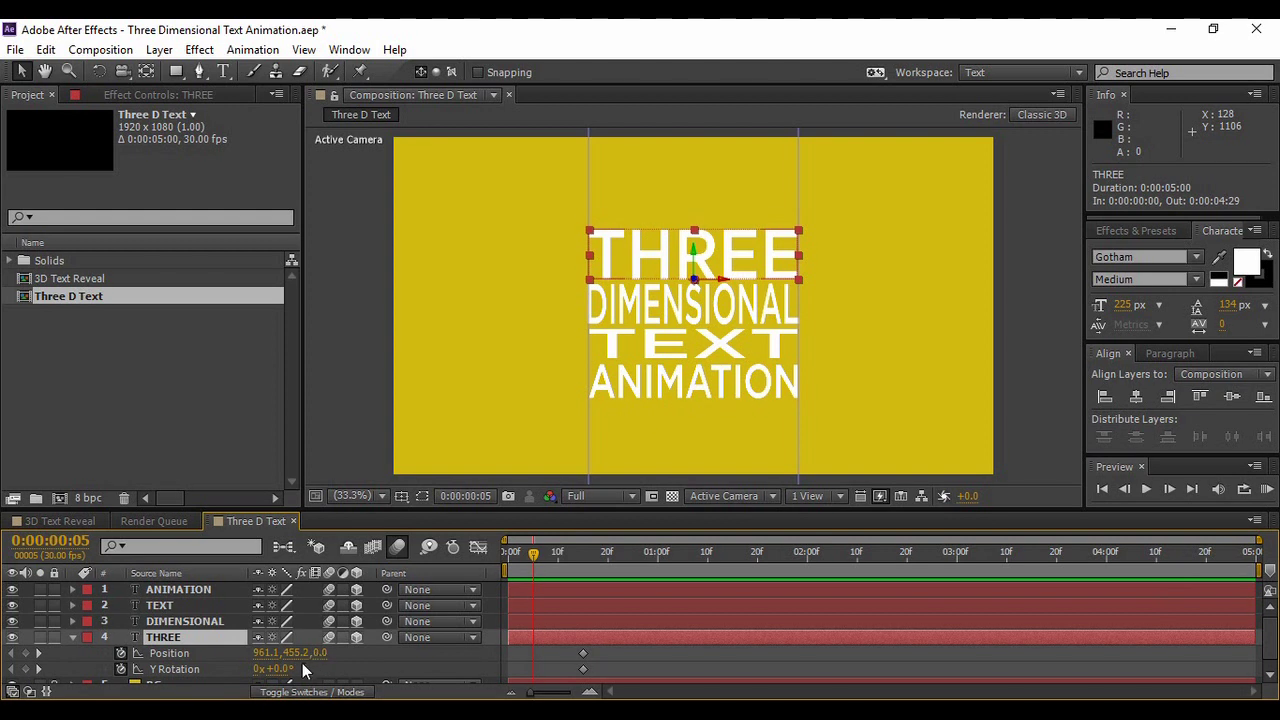
drag(266, 652, 3, 646)
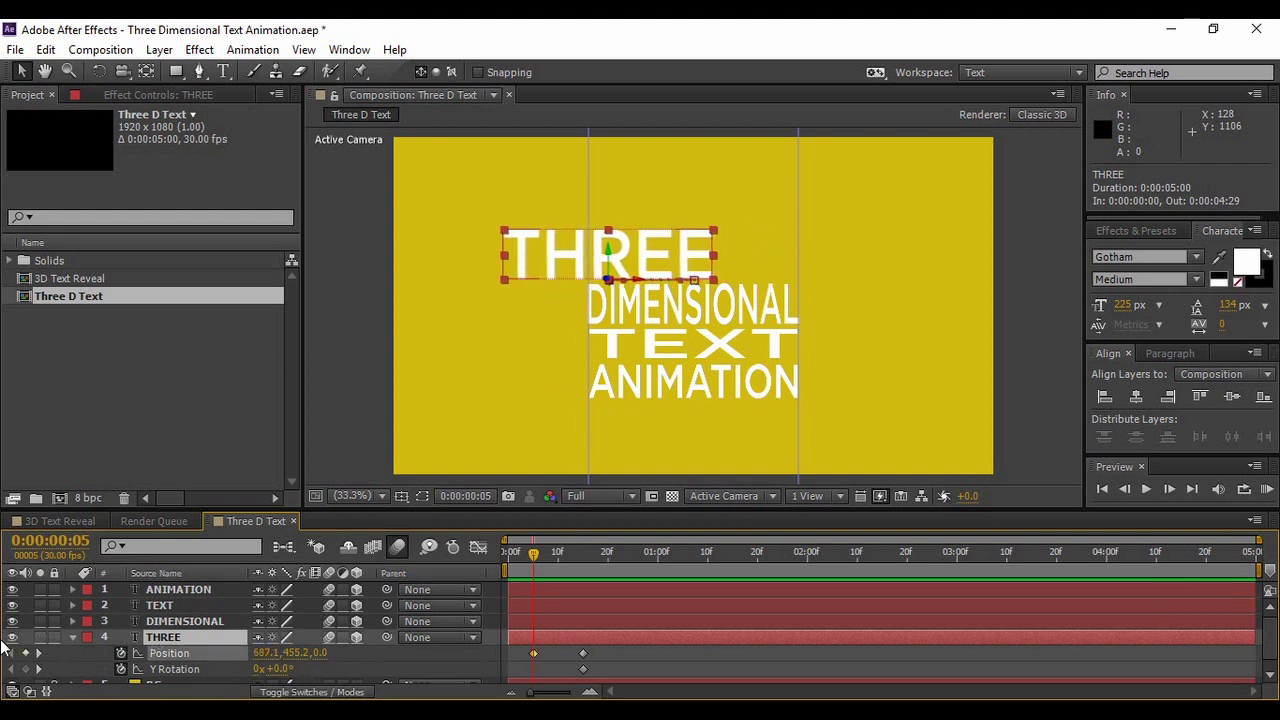
drag(258, 653, 195, 652)
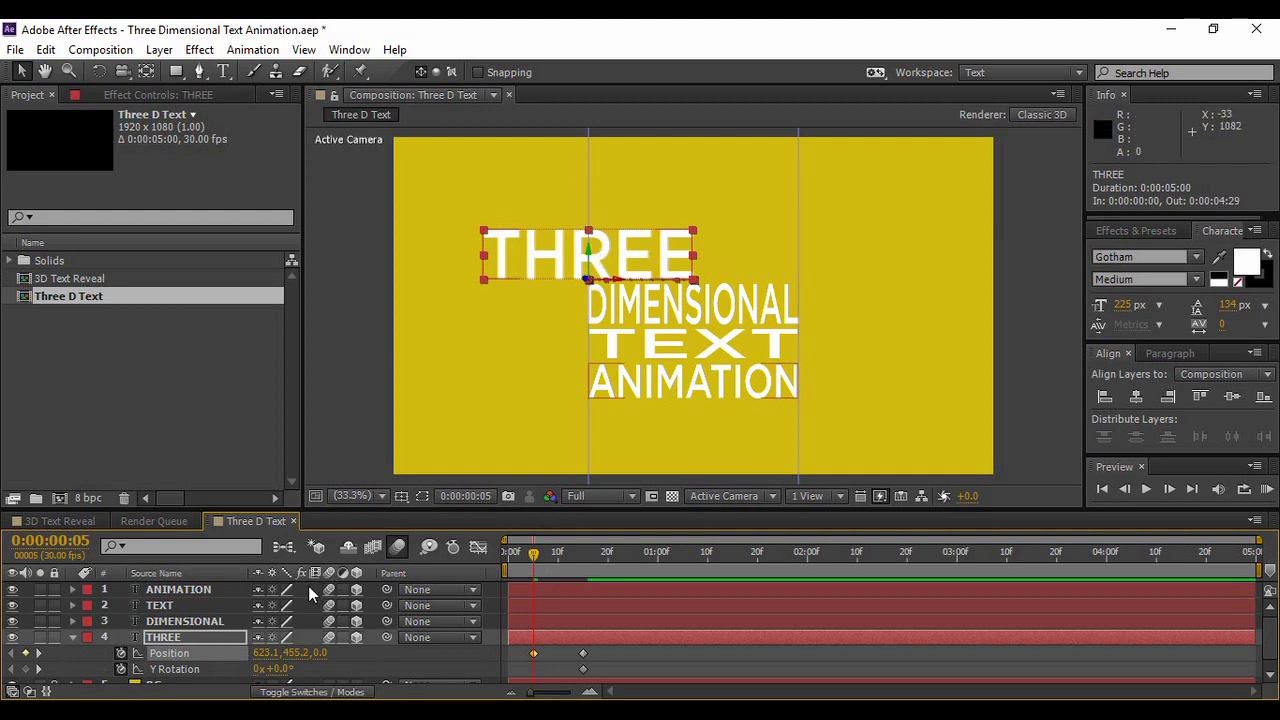
Set THREE's Y Rotation to 83° at 0:00:00:05 and collapse the layer's properties.
click(276, 669)
text(80)
key(Return)
drag(276, 674, 278, 668)
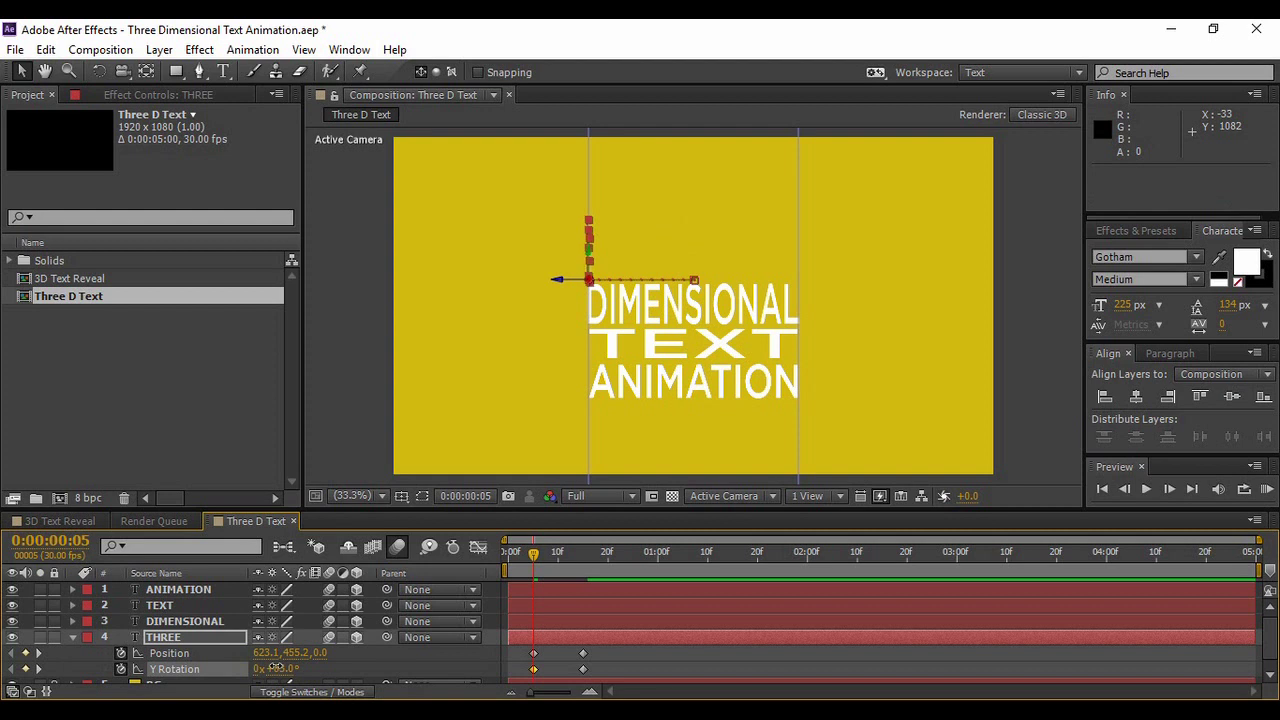
click(514, 401)
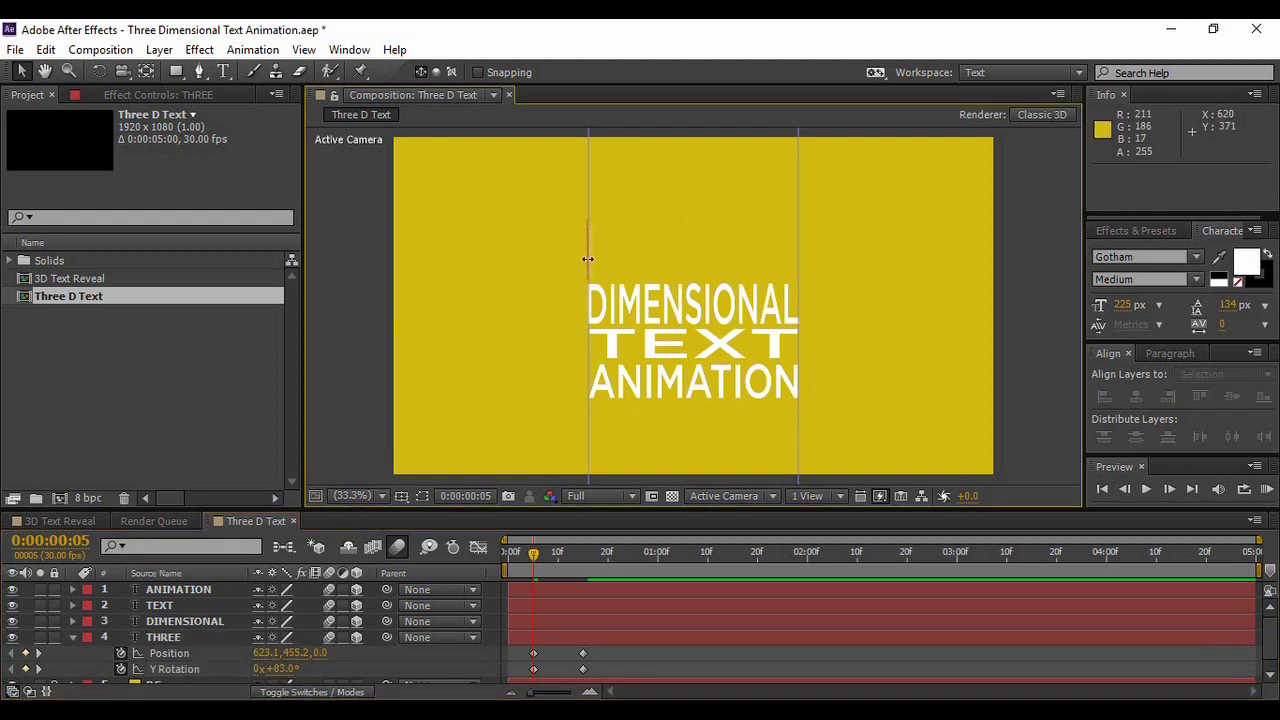
click(283, 670)
key(Return)
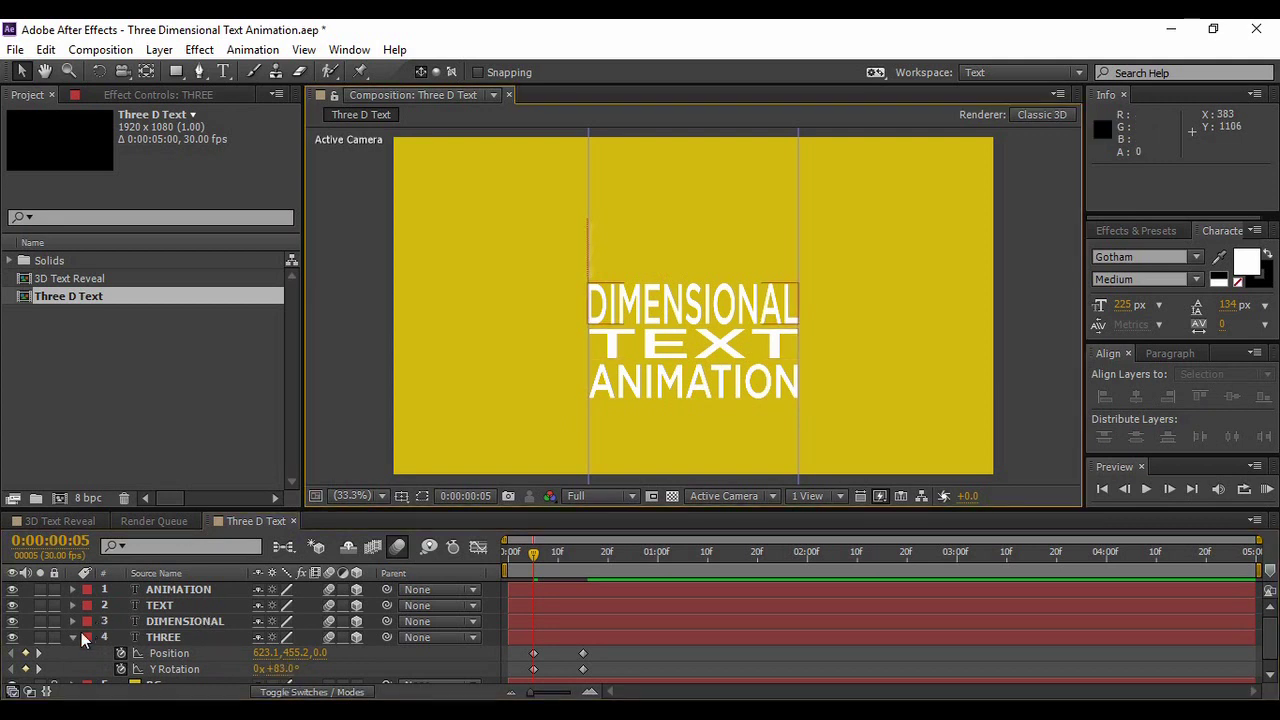
click(74, 637)
Add Position and Y Rotation keyframes to the DIMENSIONAL layer at 0:00:01:00.
click(196, 621)
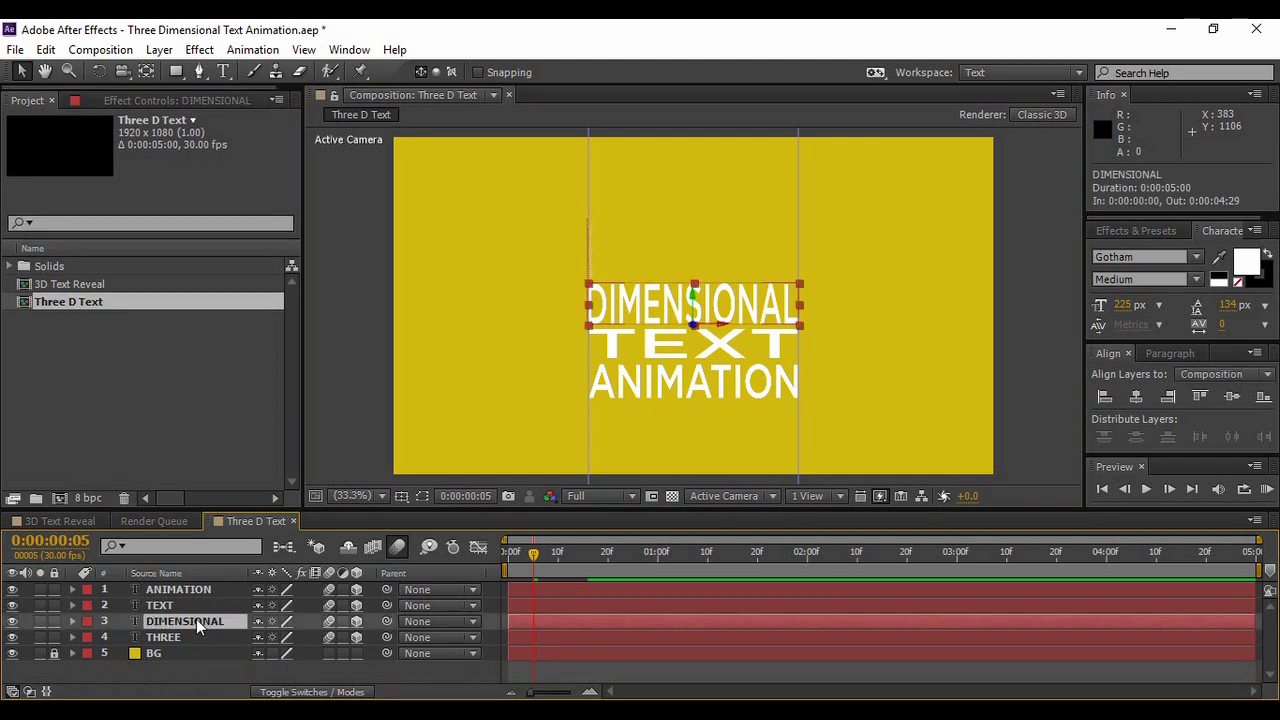
drag(533, 556, 655, 578)
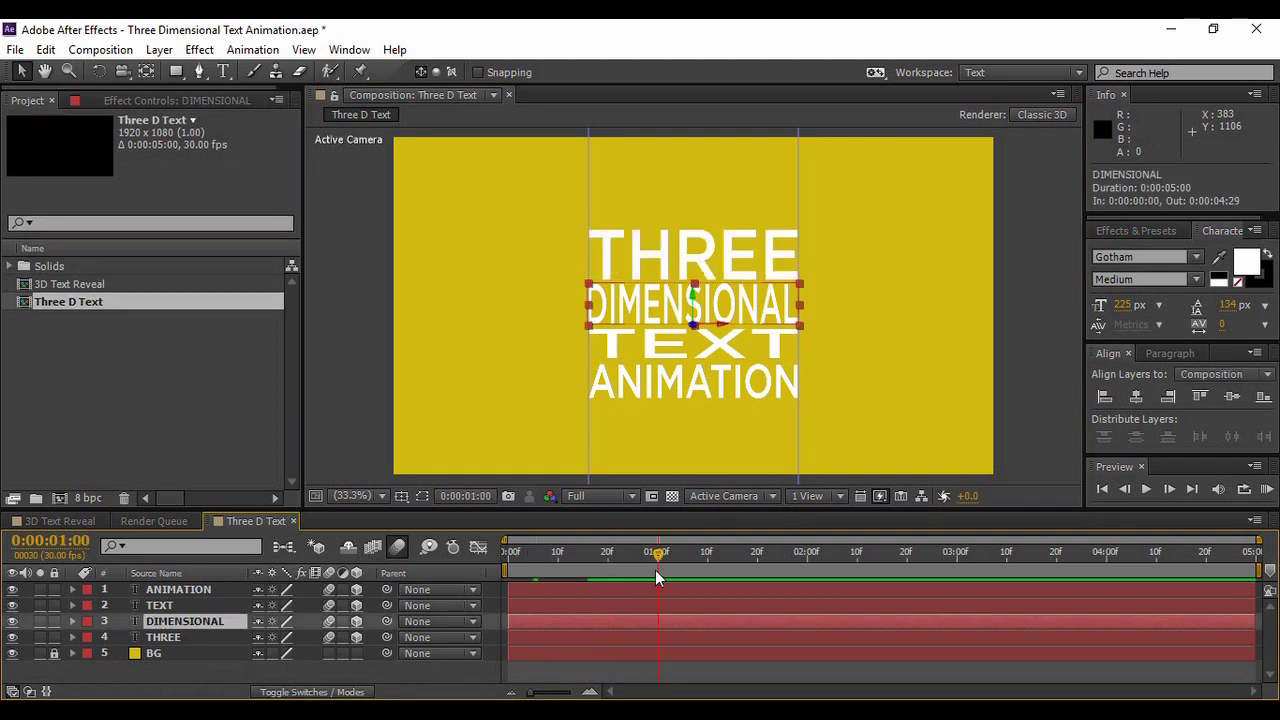
key(p)
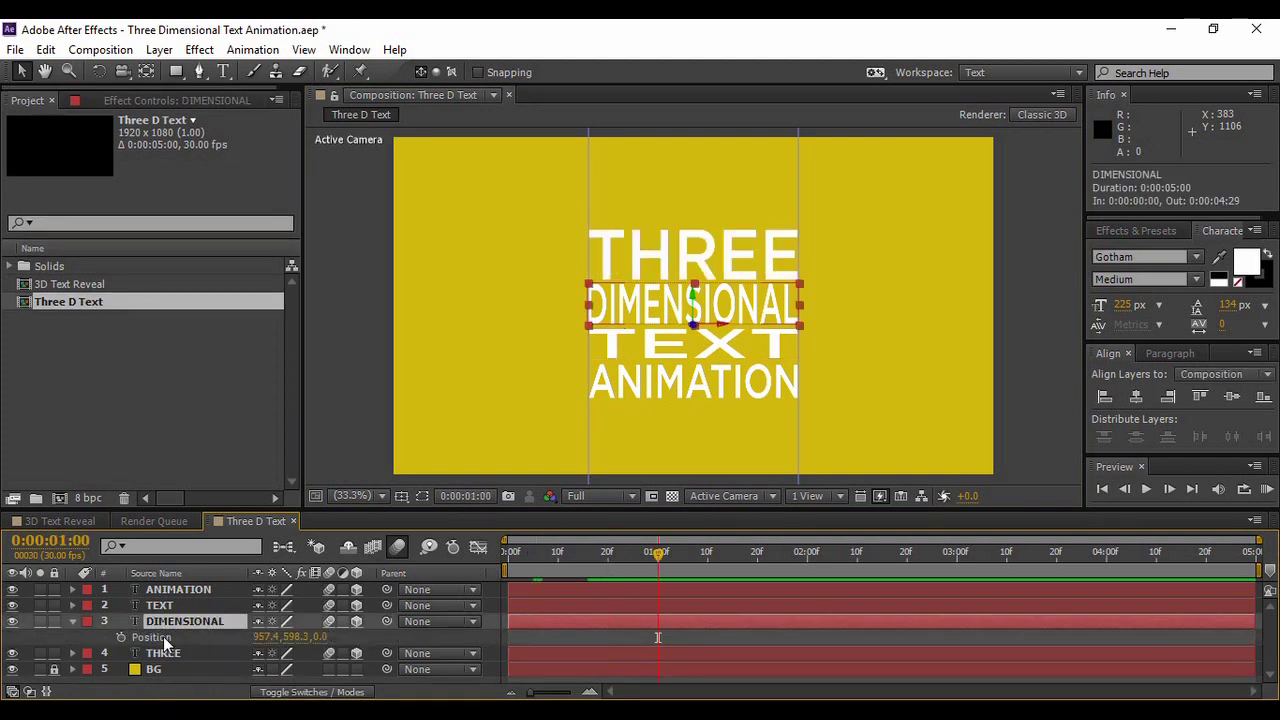
click(122, 638)
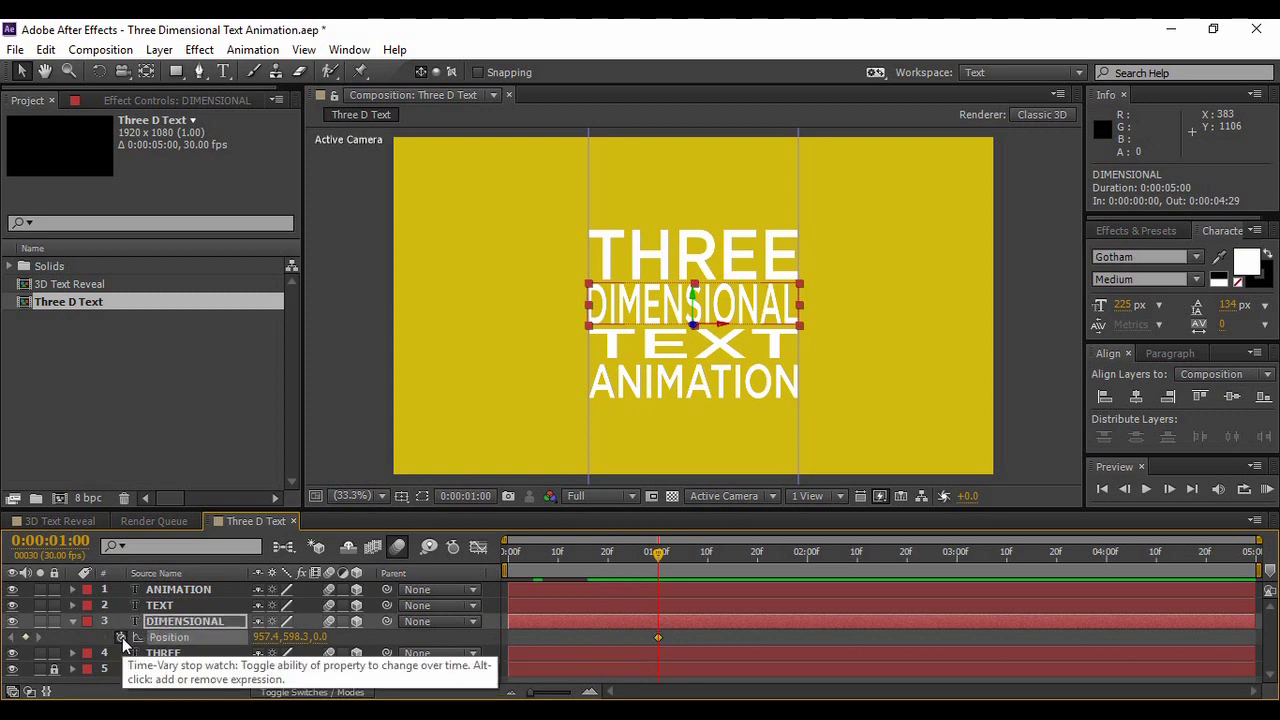
click(182, 622)
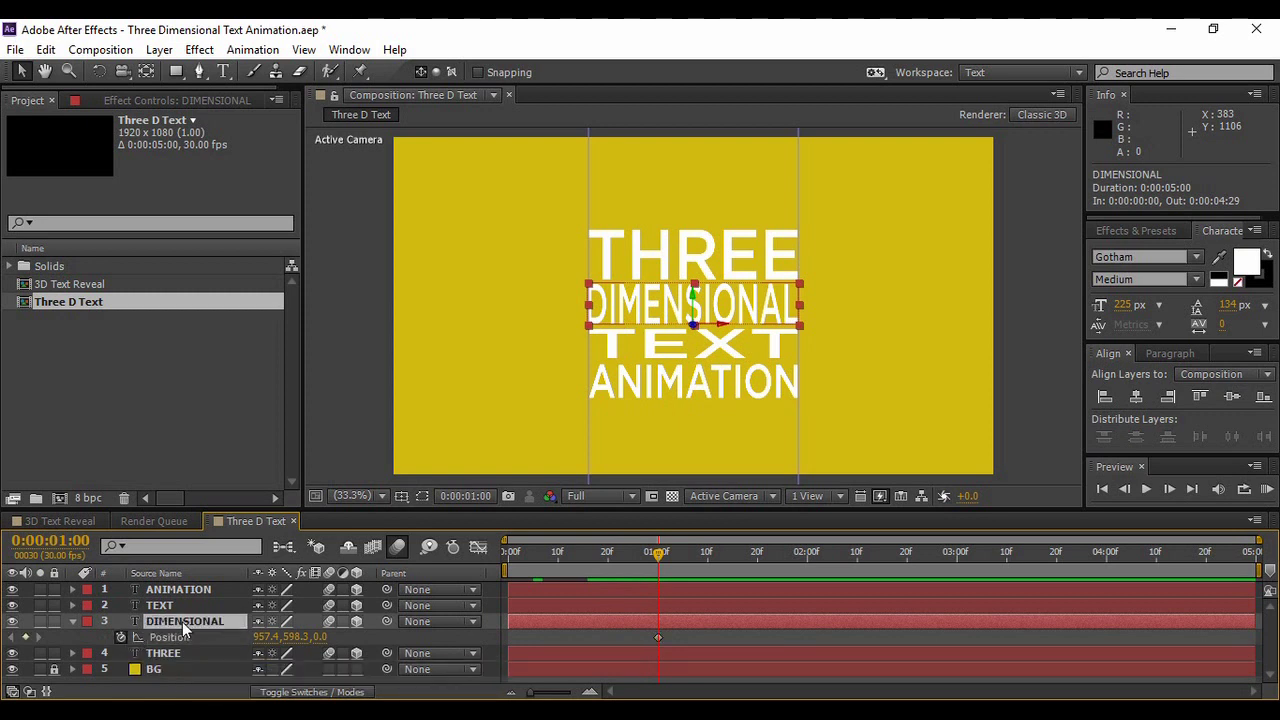
key(r)
click(121, 669)
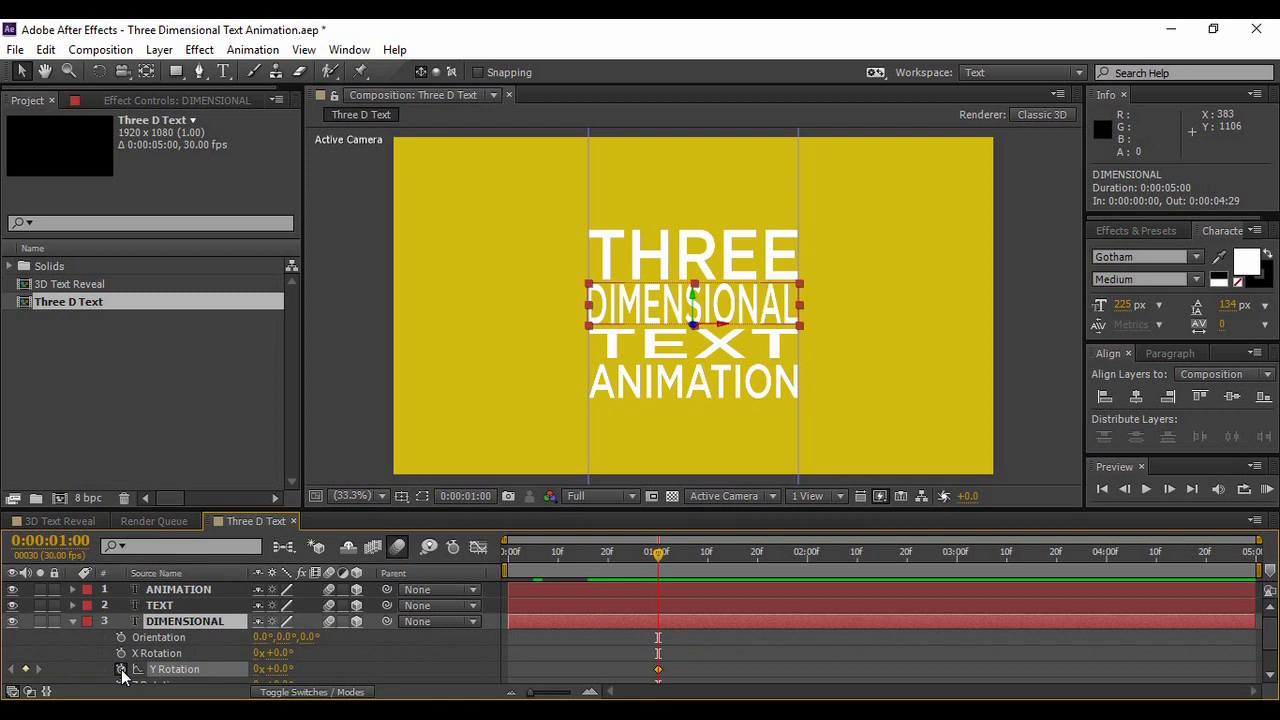
Set DIMENSIONAL's X Position to about 1295 at 0:00:00:20, centring the word on the right guide.
drag(659, 556, 604, 566)
click(241, 620)
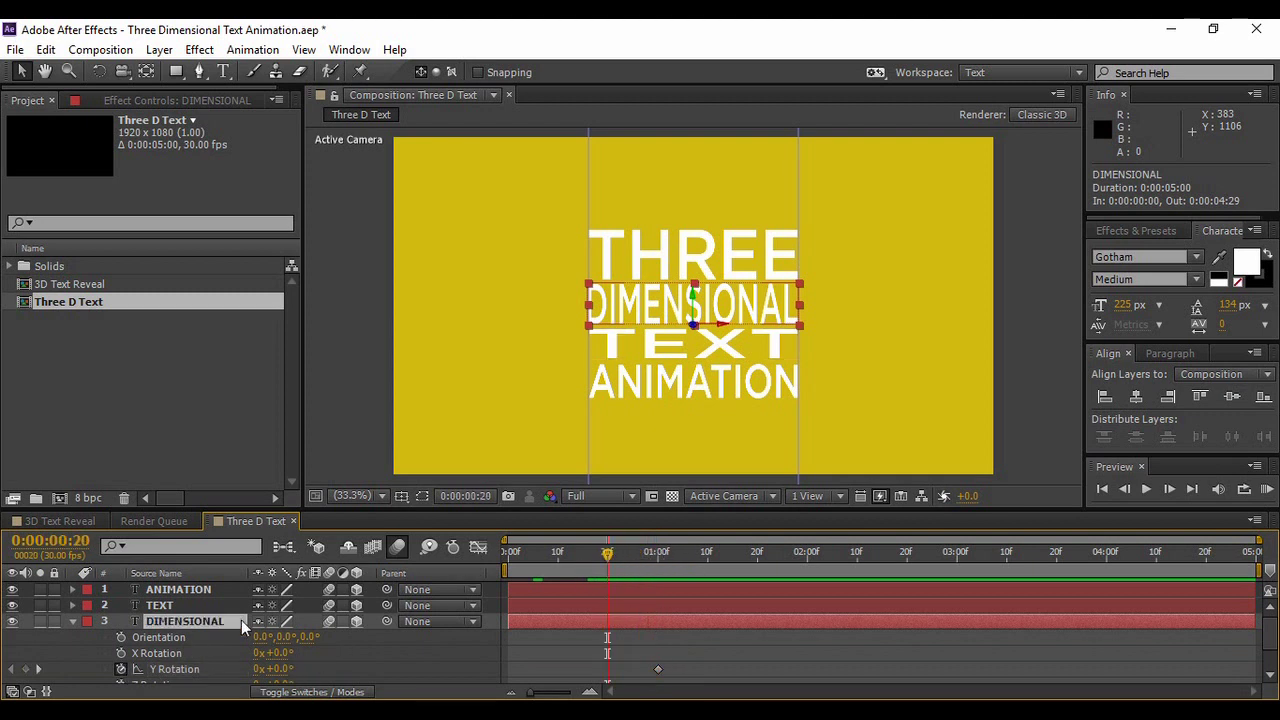
key(u)
drag(262, 637, 578, 642)
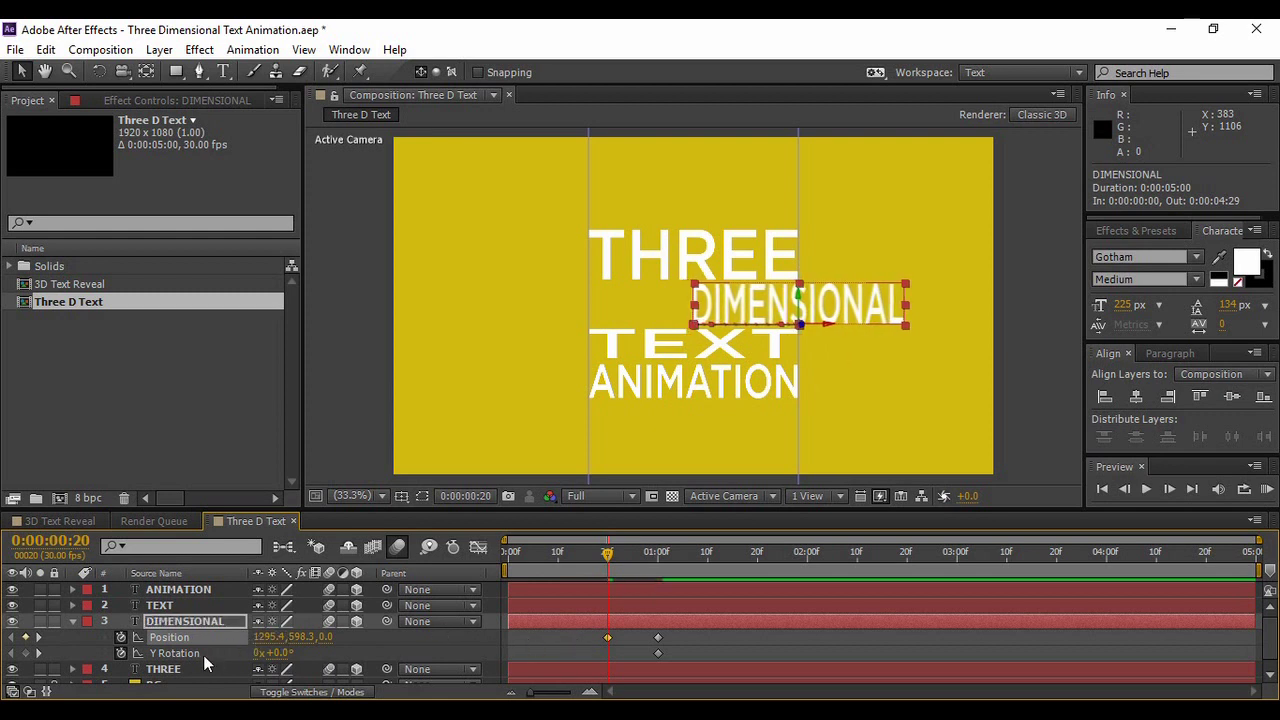
Set DIMENSIONAL's Y Rotation to -83° at 0:00:00:20 and collapse the layer's properties.
click(280, 653)
text(-84)
key(Return)
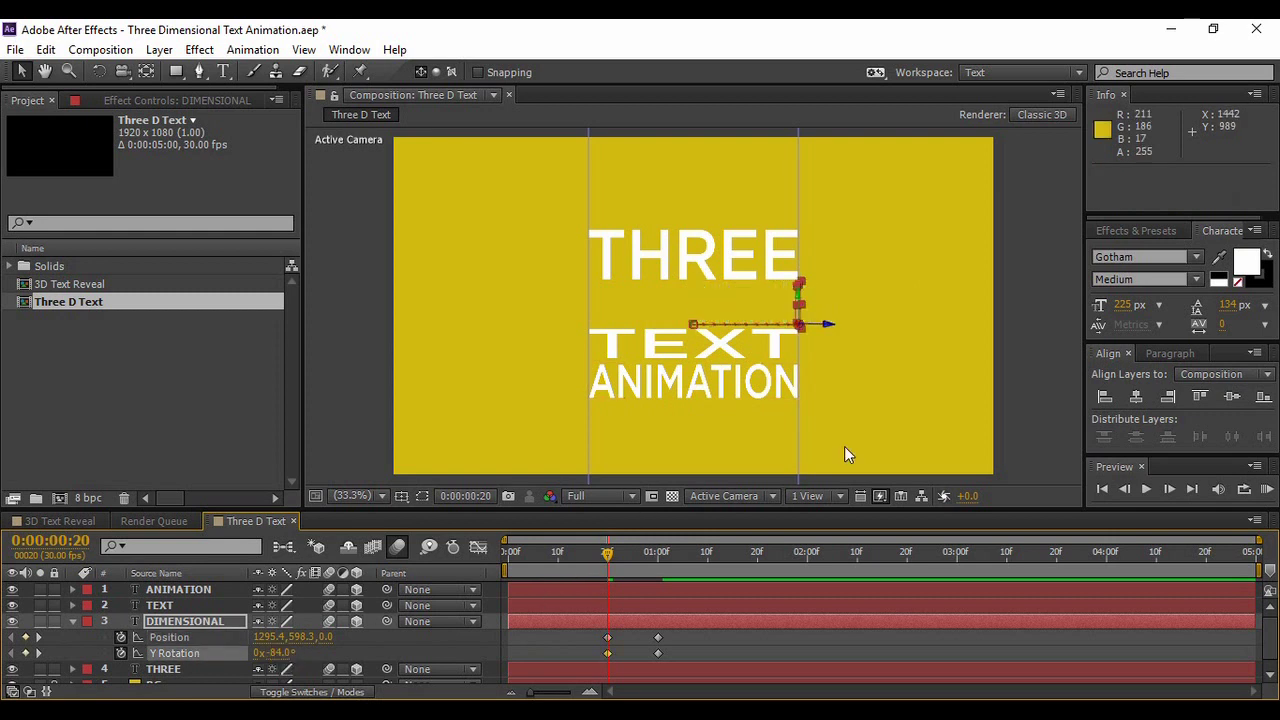
click(844, 446)
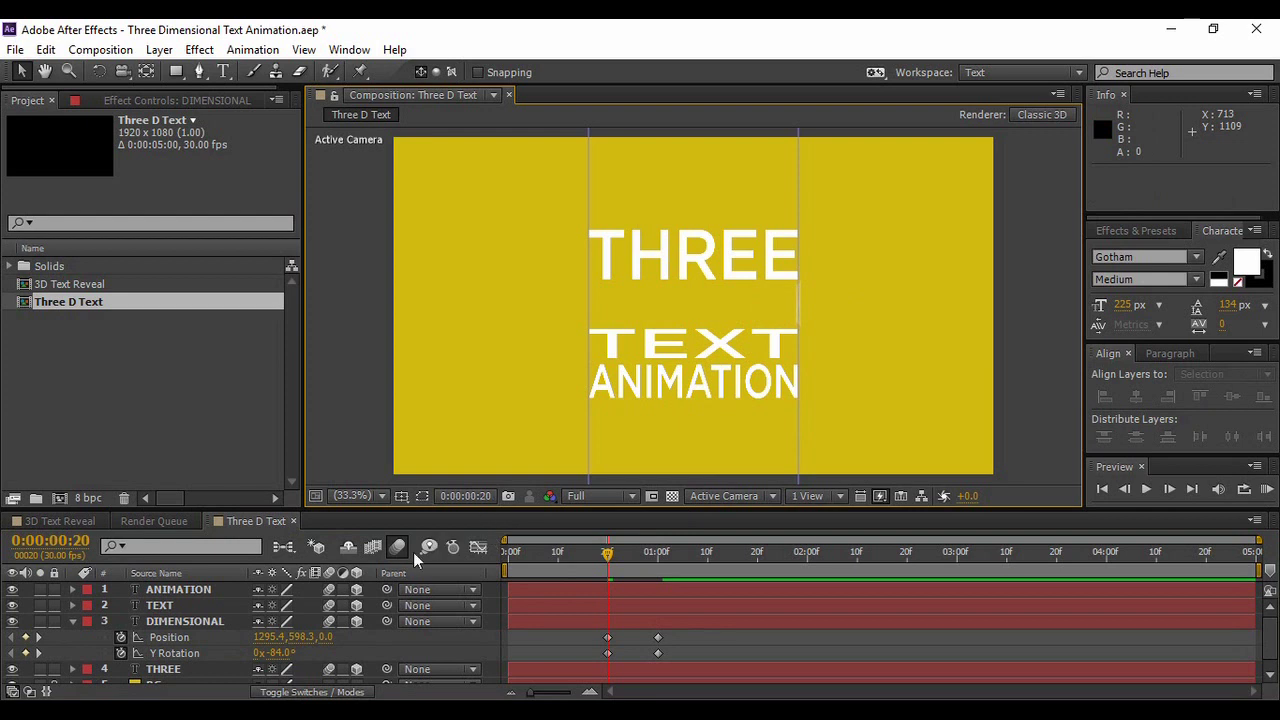
click(276, 653)
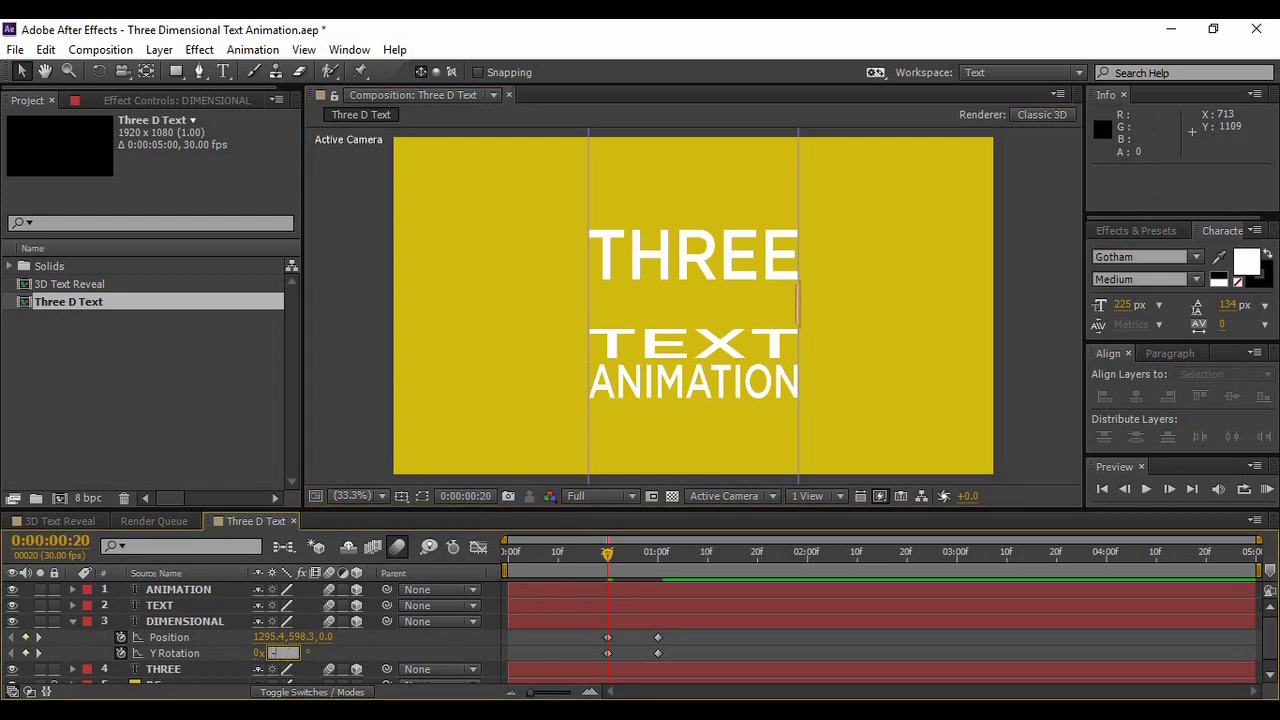
text(-83)
key(Return)
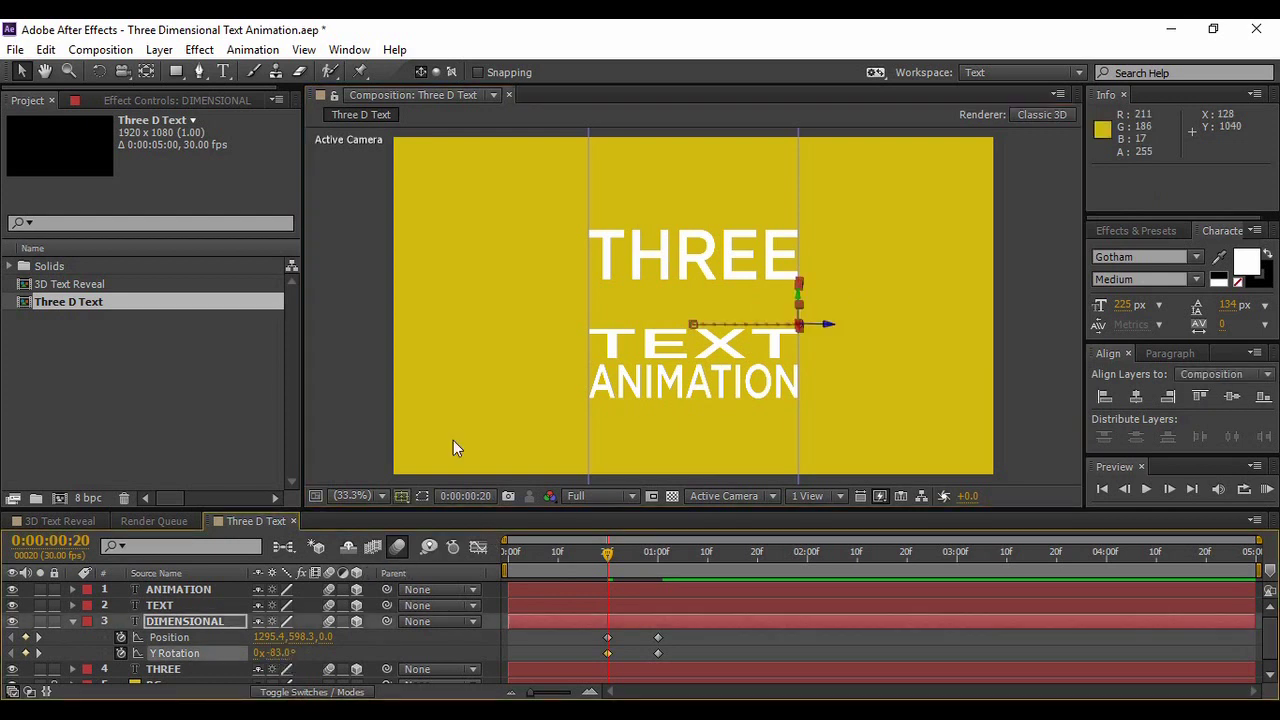
click(441, 392)
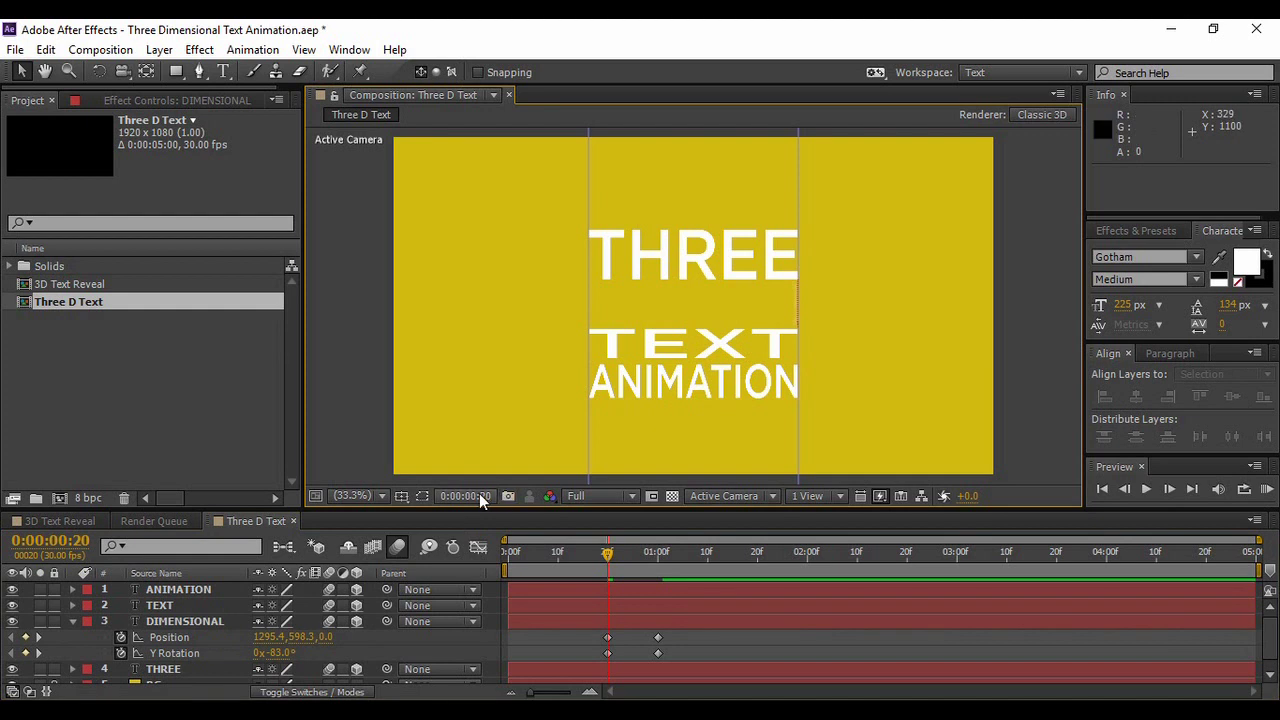
click(73, 621)
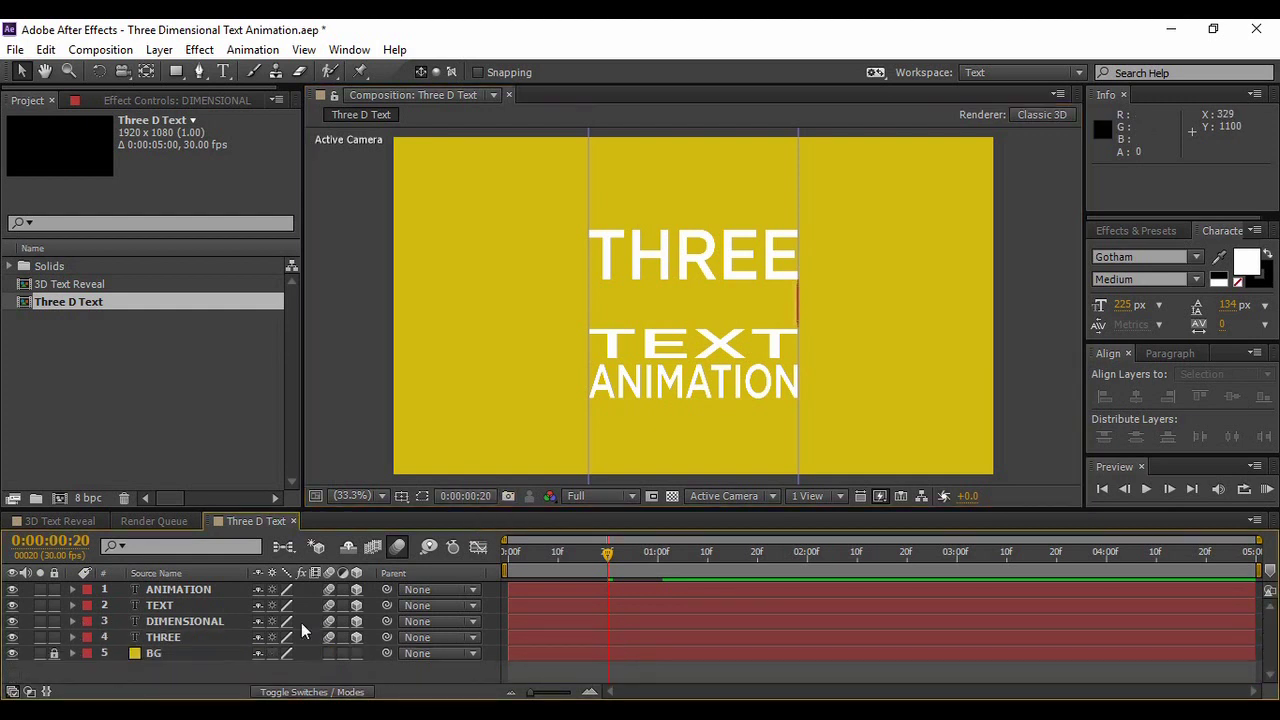
At 0:00:01:05, show the rulers and add horizontal guides along TEXT's top edge at about 615 and ANIMATION's bottom edge at about 842.
drag(608, 553, 677, 565)
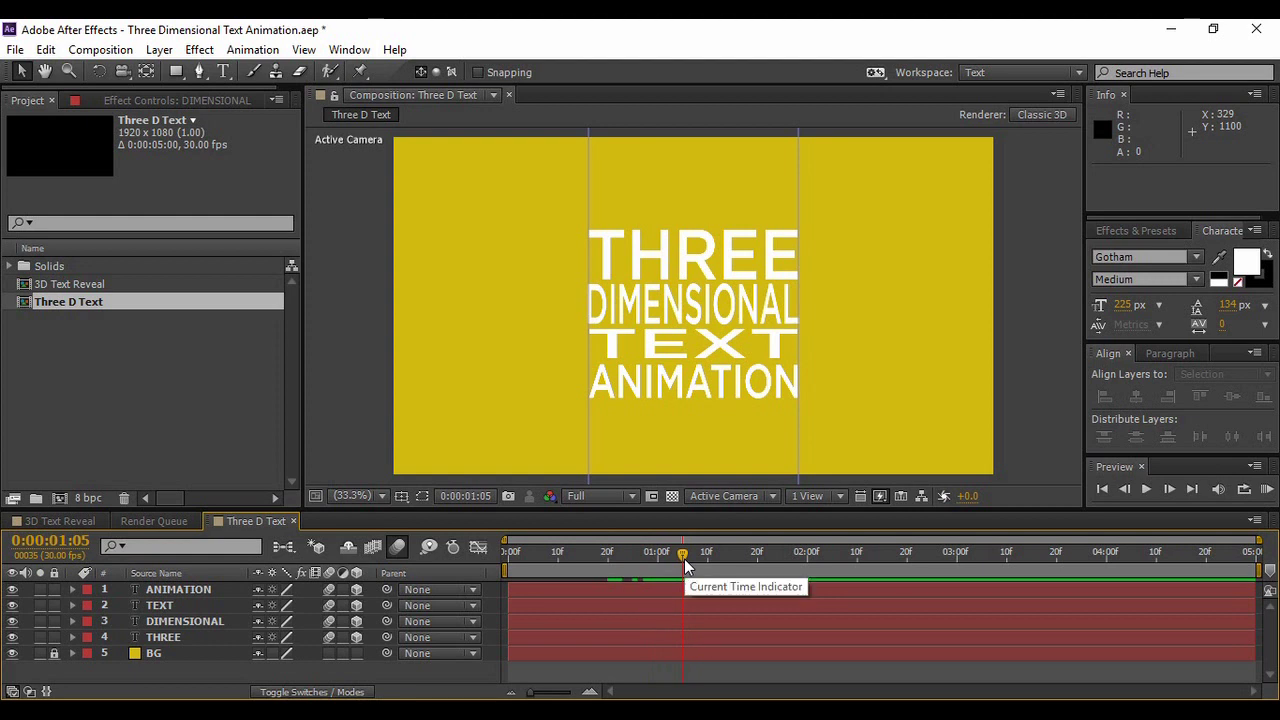
click(400, 497)
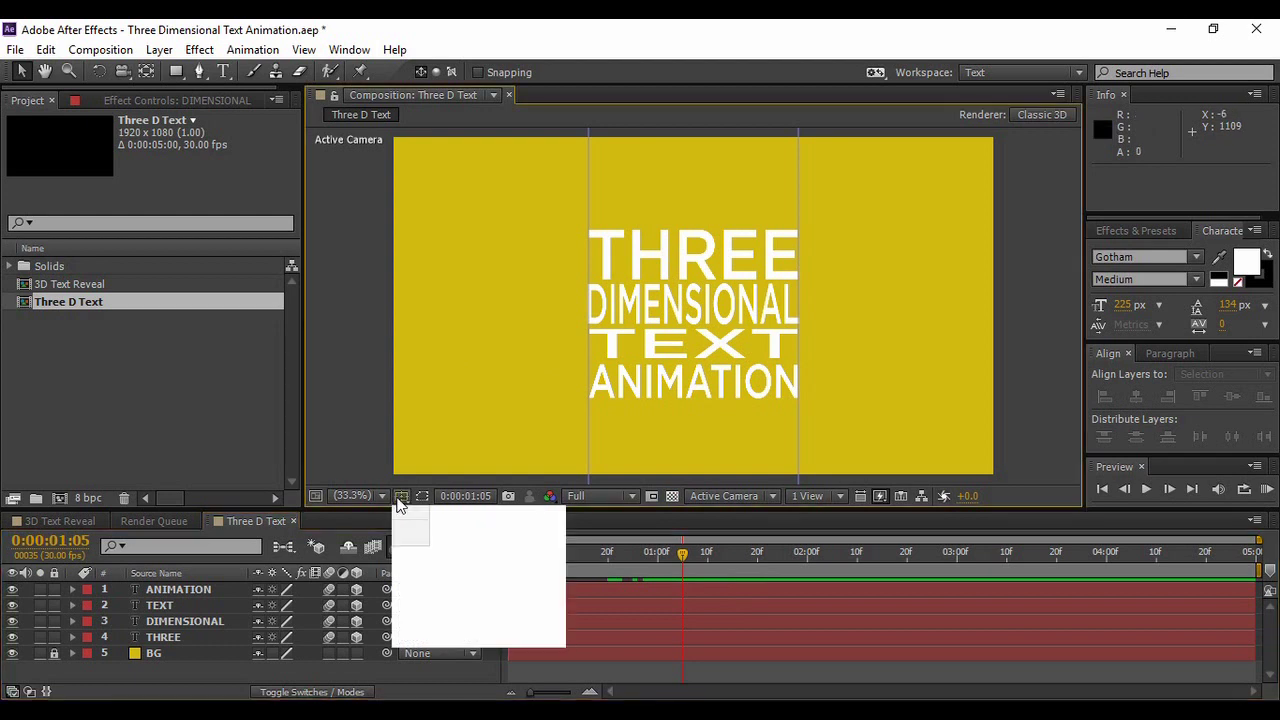
click(427, 605)
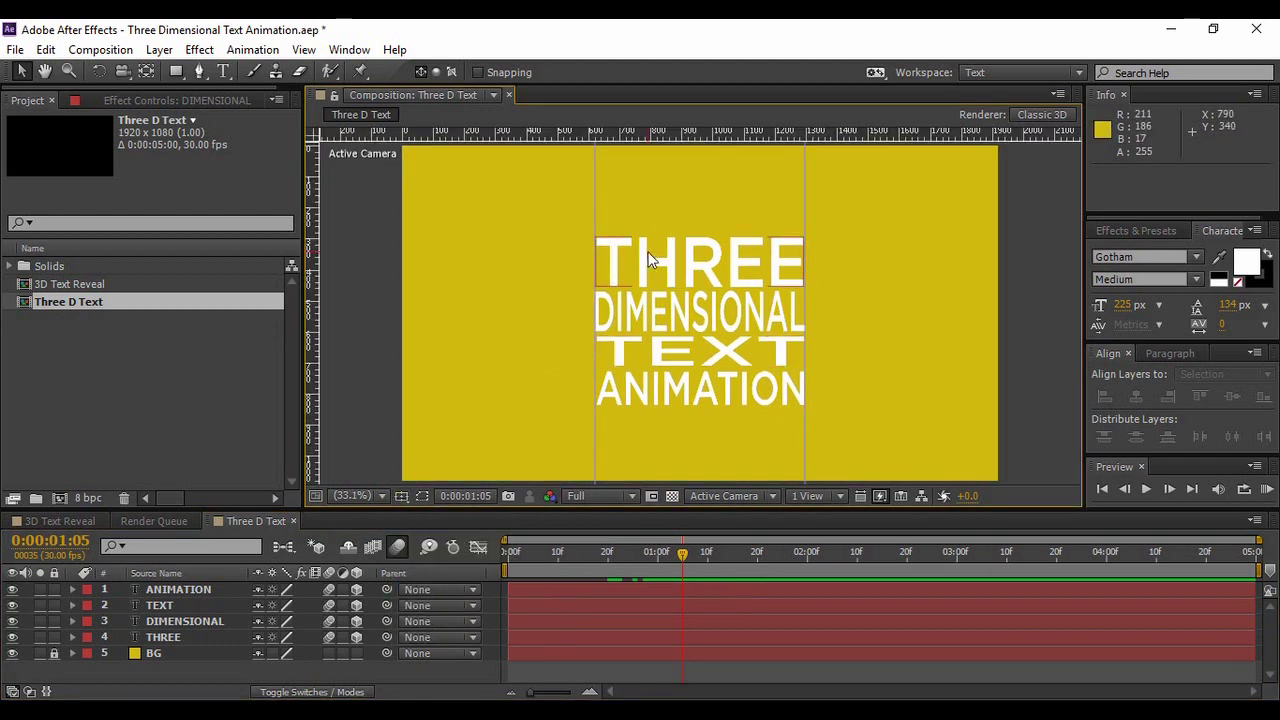
drag(706, 133, 712, 338)
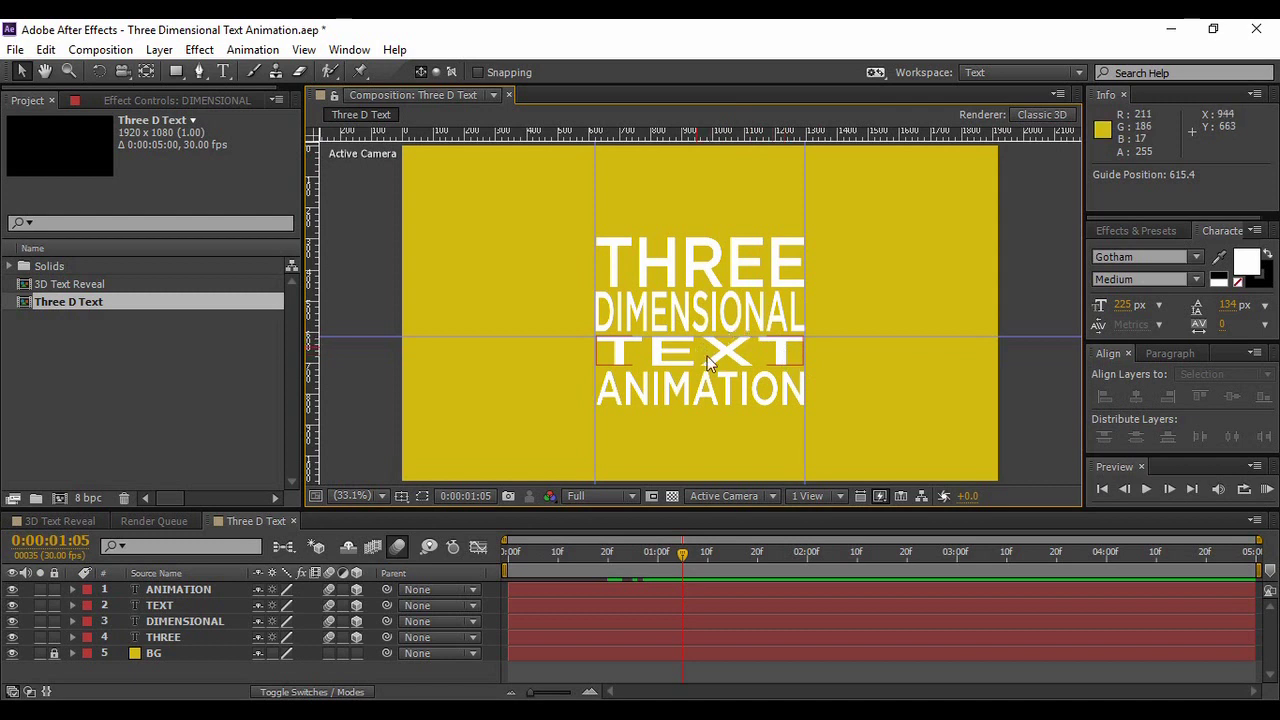
drag(755, 131, 735, 407)
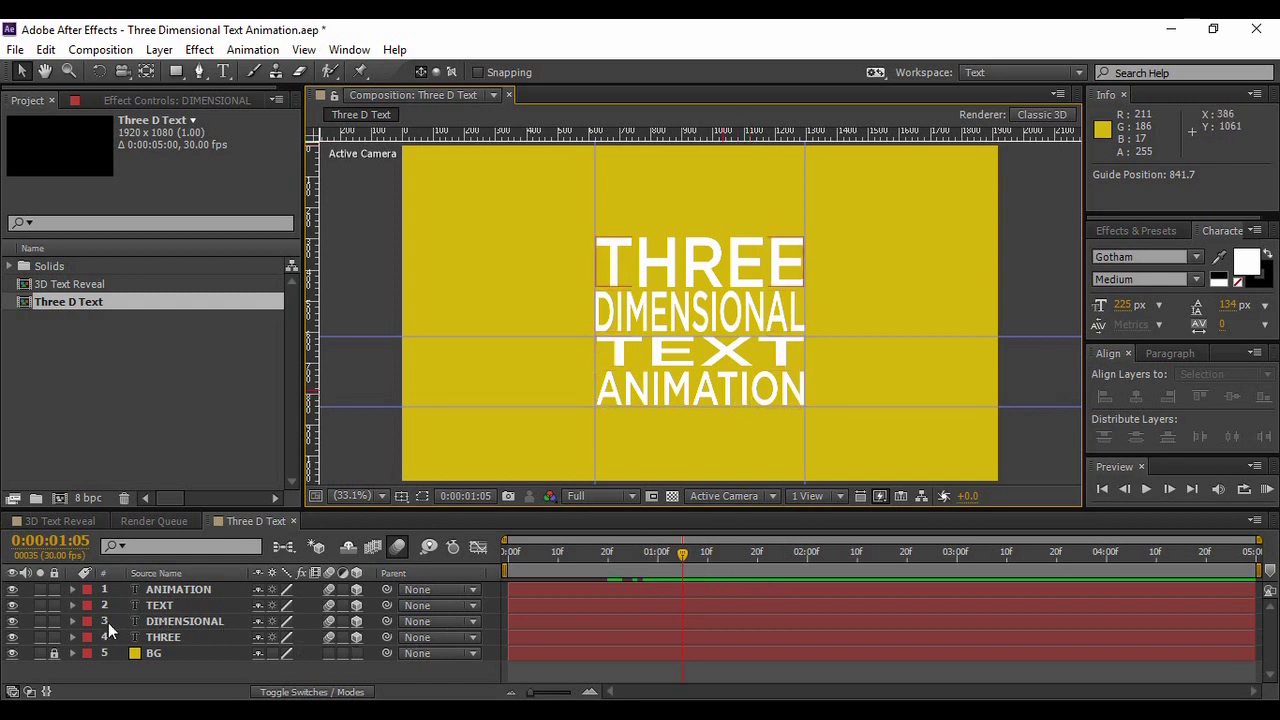
Add Position and Y Rotation keyframes to the TEXT layer at 0:00:01:20.
click(177, 606)
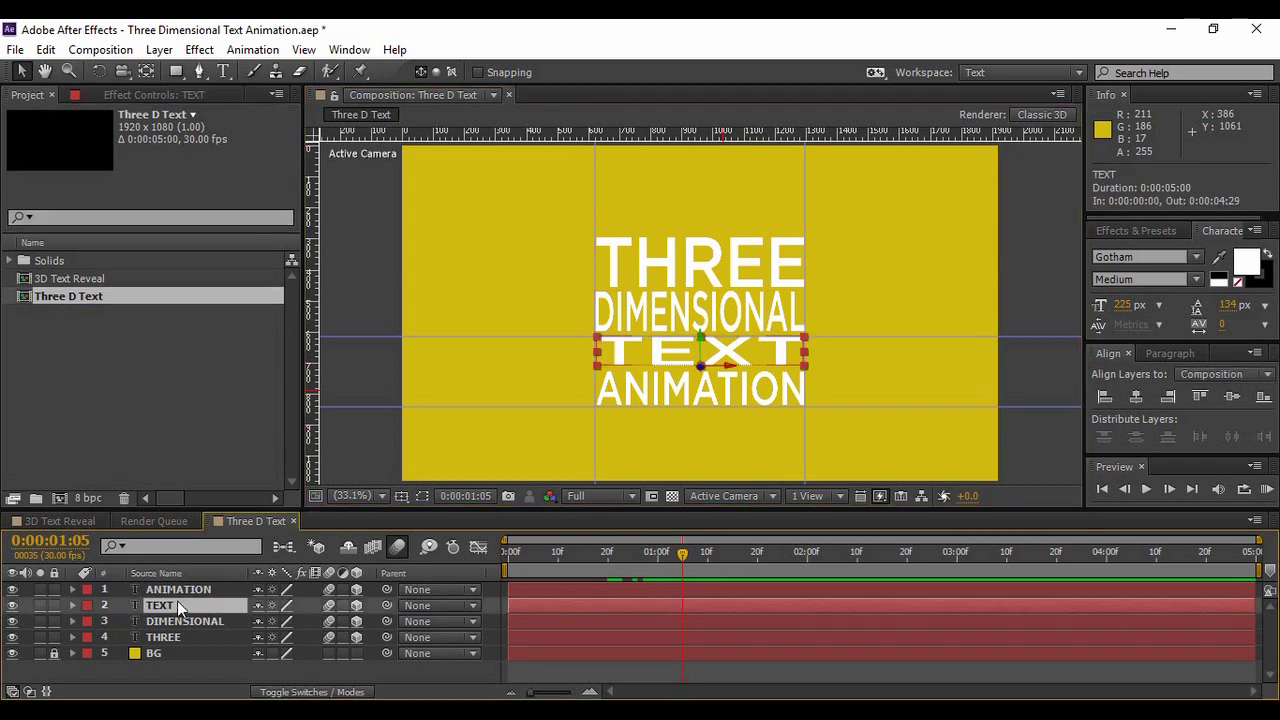
key(p)
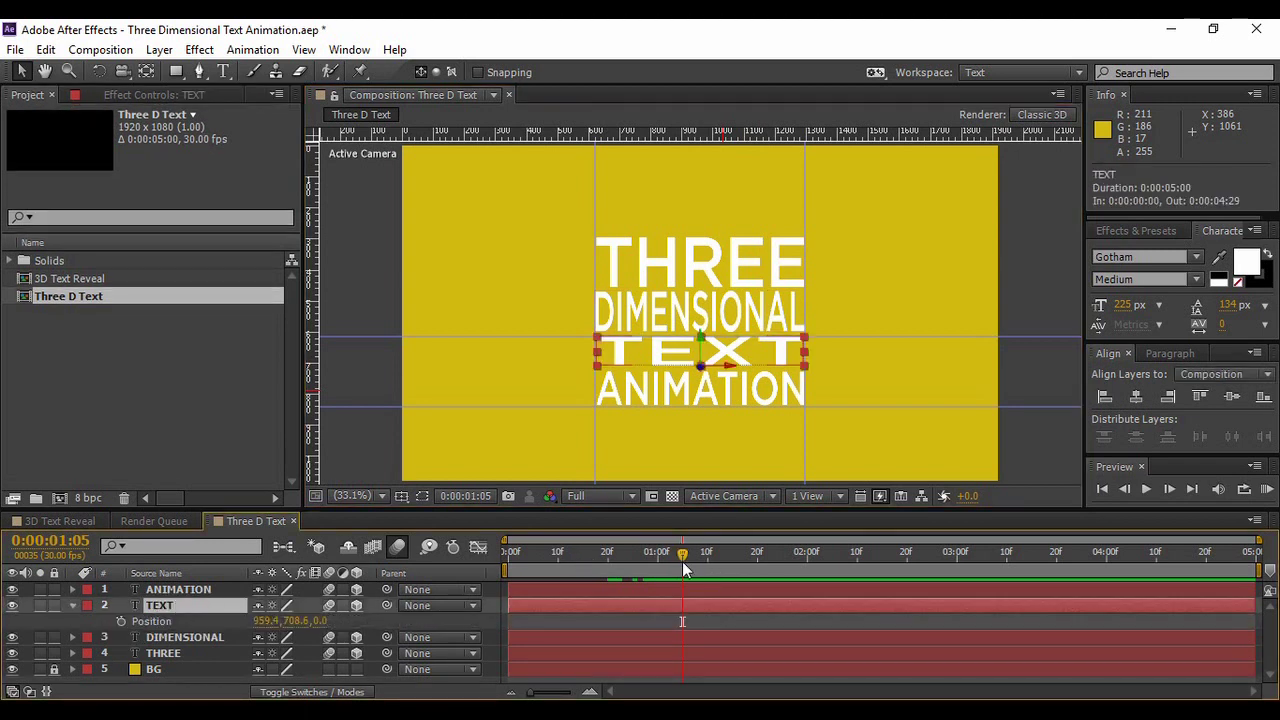
drag(683, 566, 757, 570)
click(121, 621)
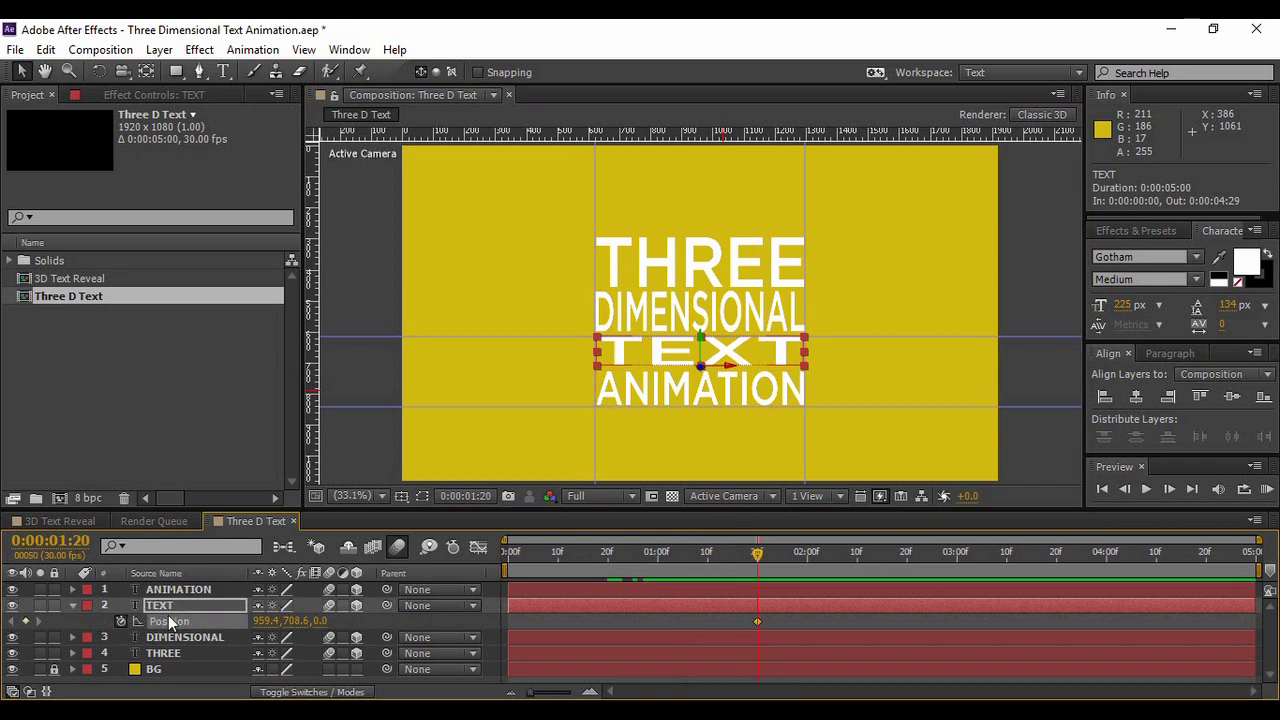
click(172, 608)
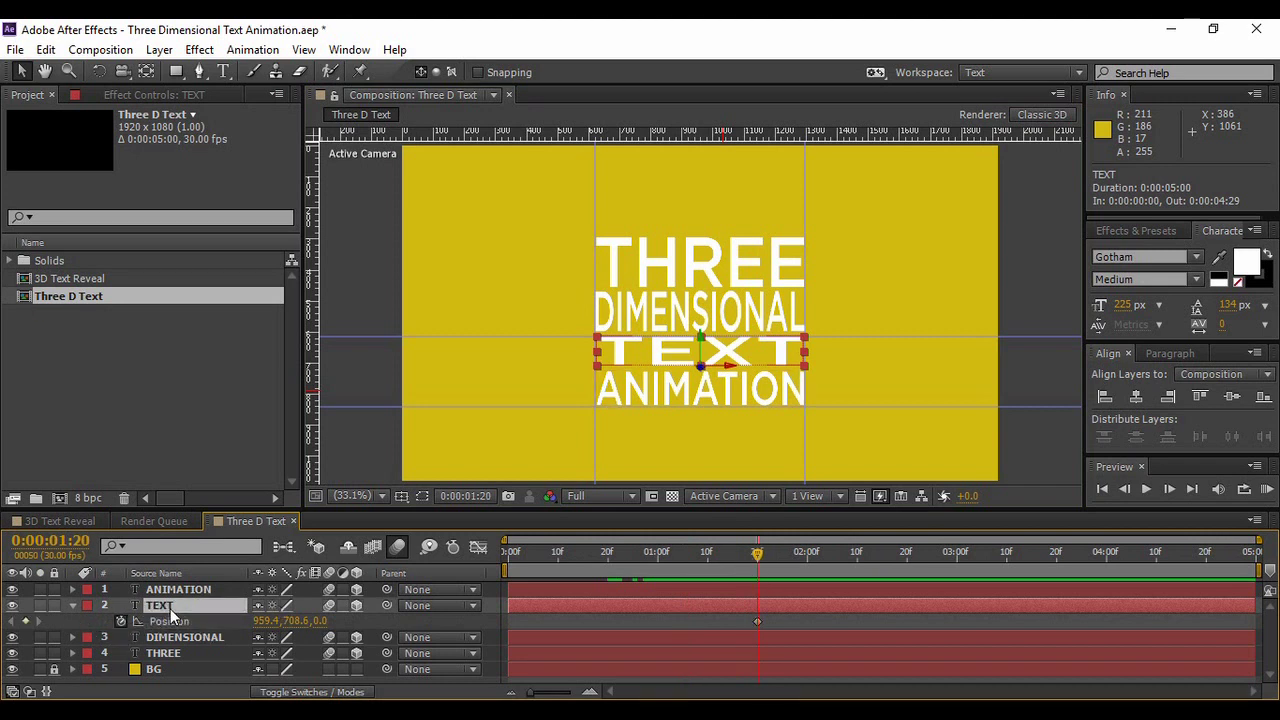
key(r)
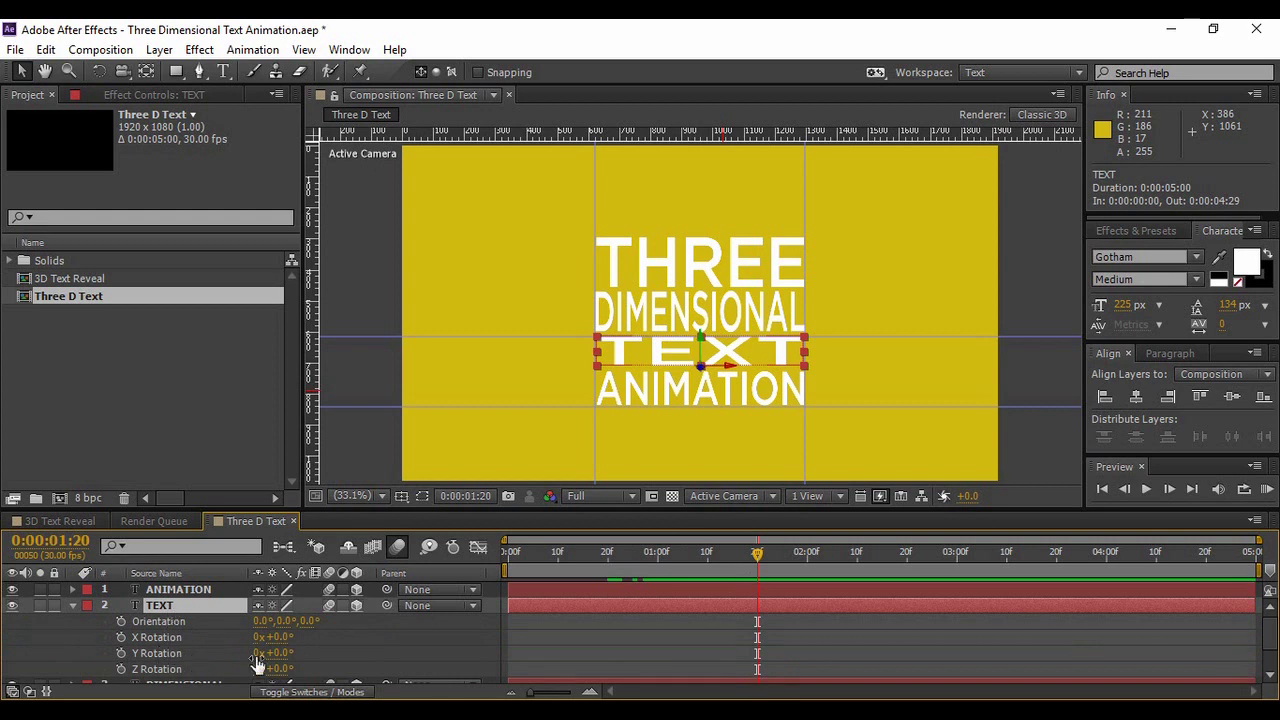
click(121, 653)
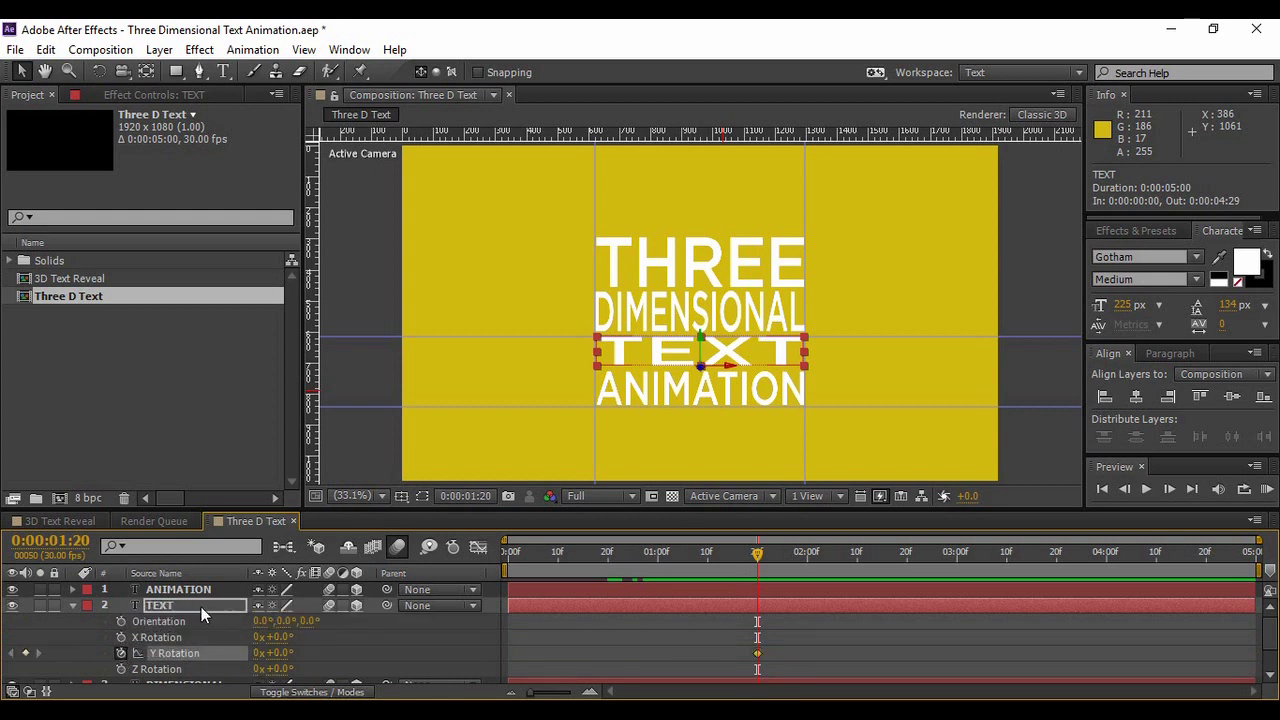
At 0:00:01:05, set the TEXT layer's Y Position to about 654.6 and its Y Rotation to 90°.
click(199, 607)
drag(758, 556, 684, 570)
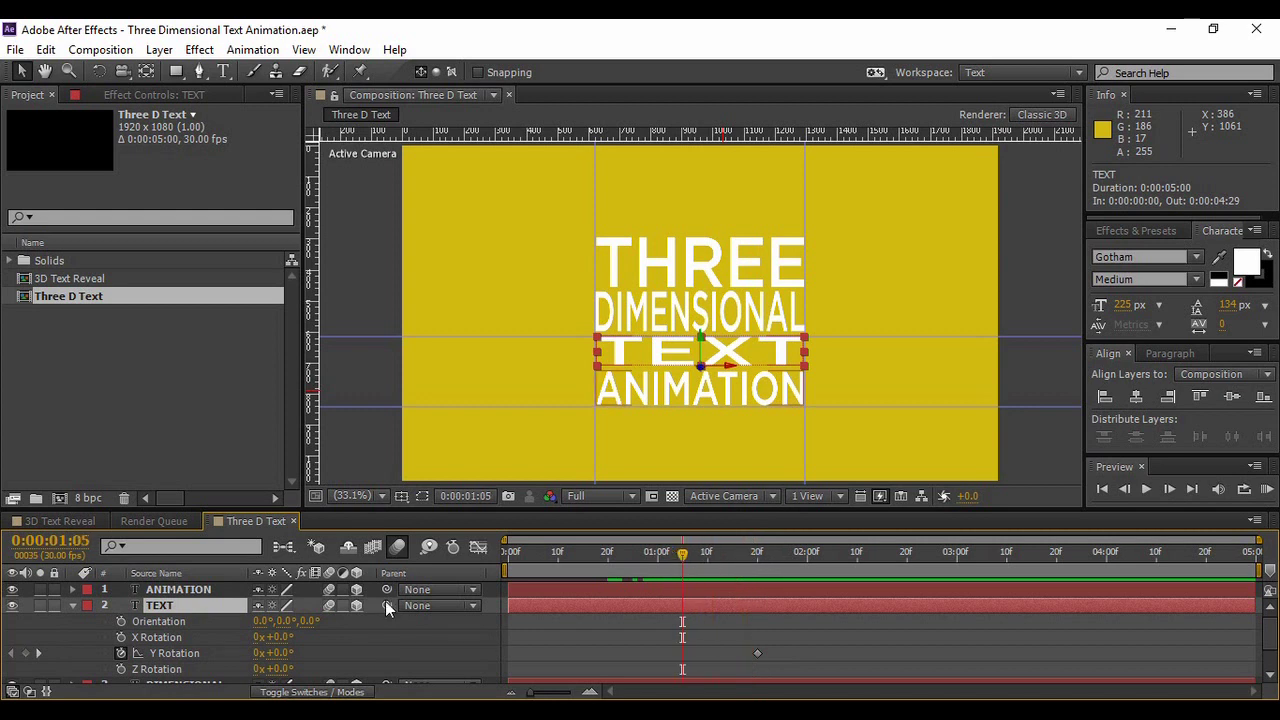
key(u)
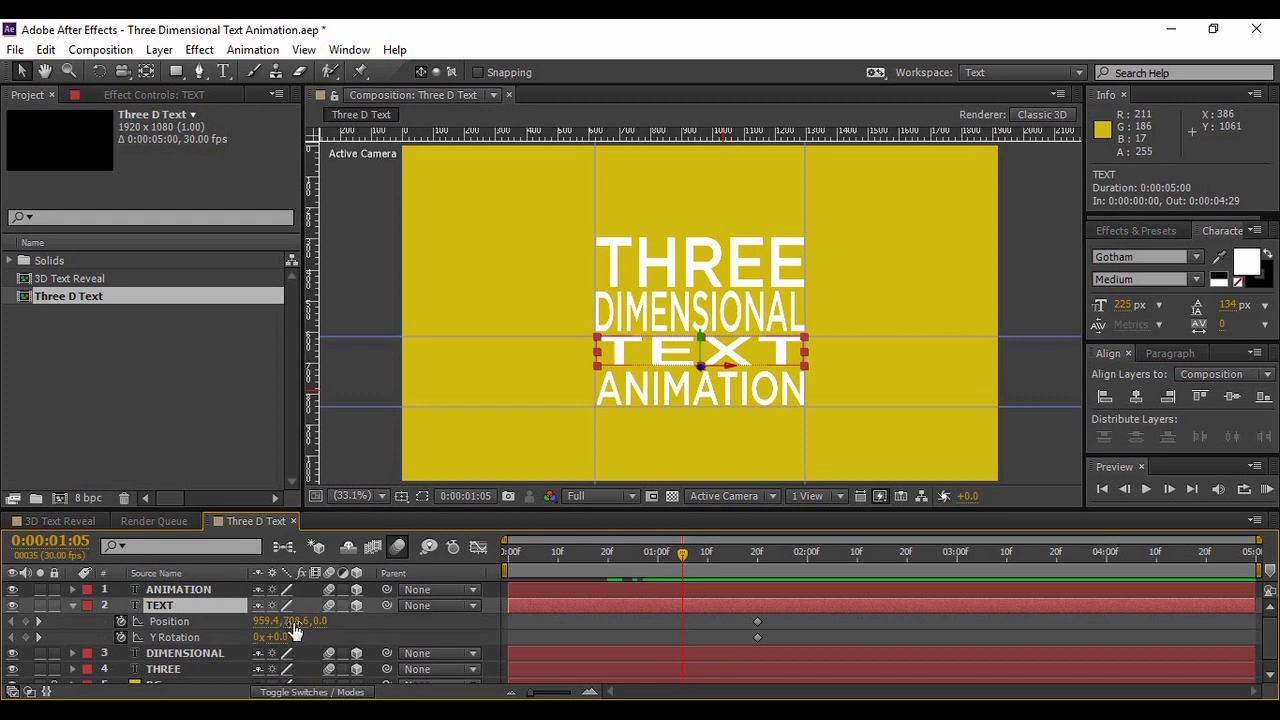
drag(292, 630, 298, 567)
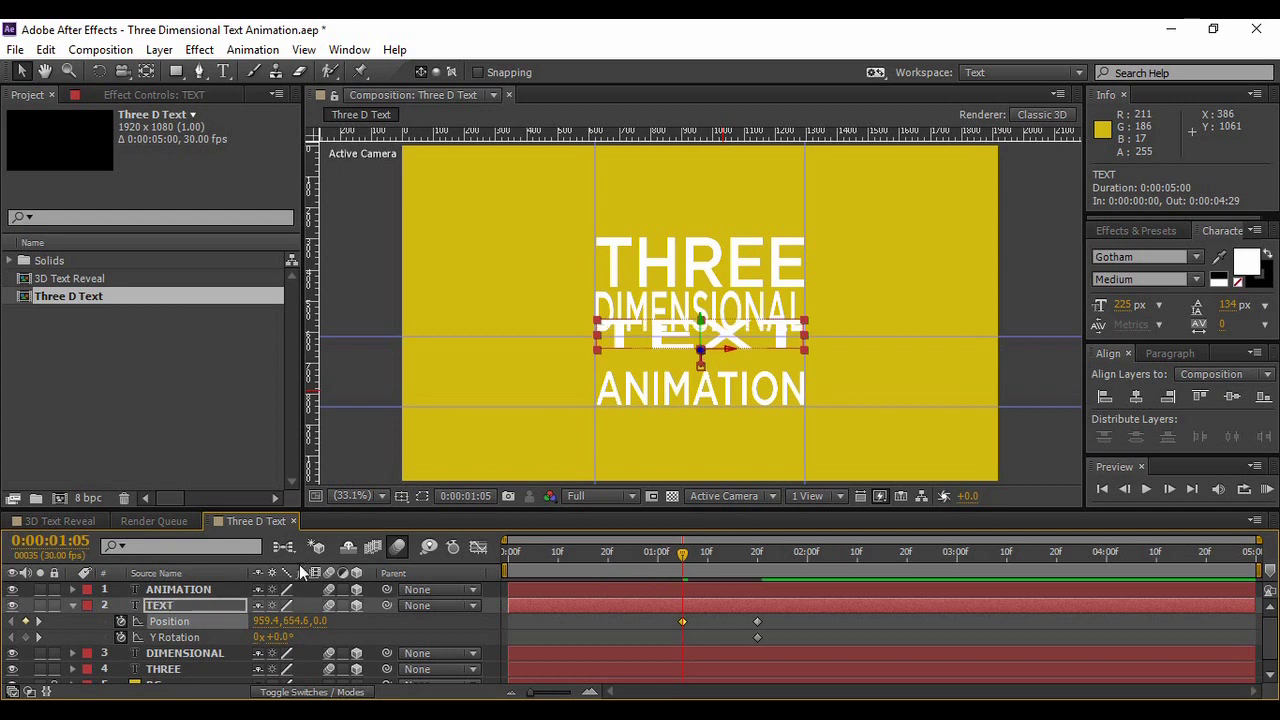
click(280, 637)
text(90)
key(Return)
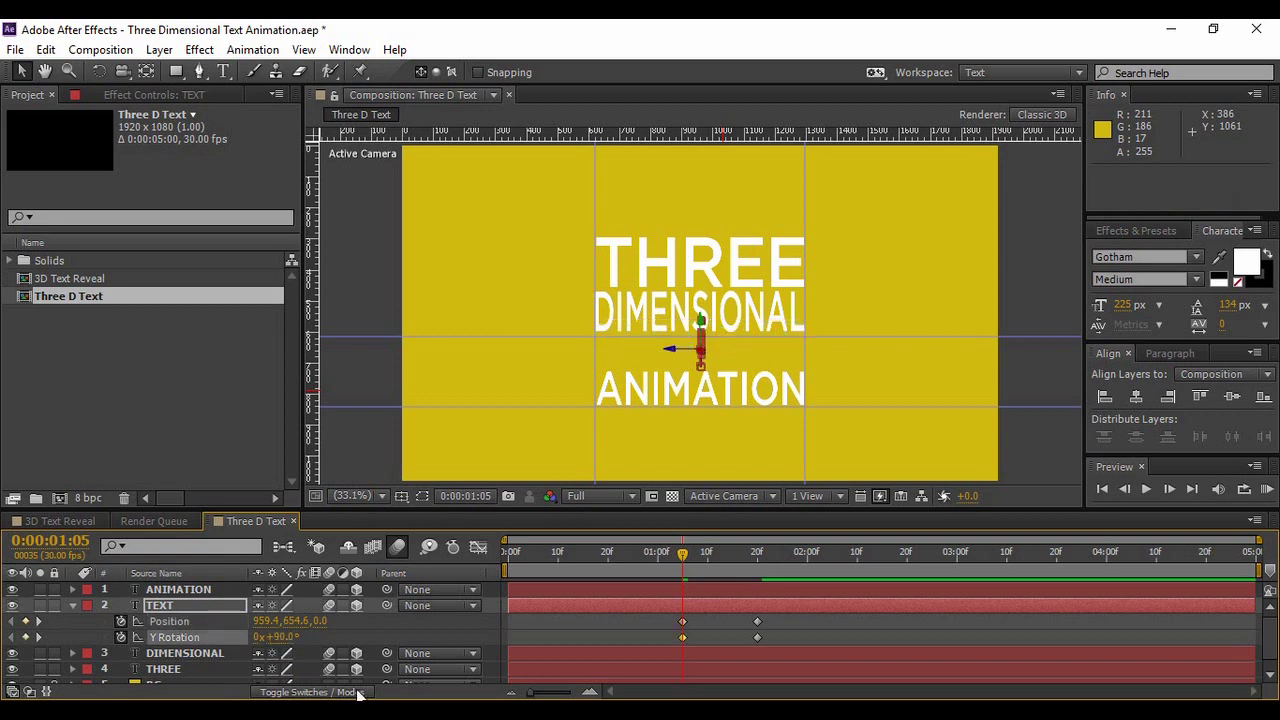
Advance the current time frame by frame to 0:00:01:25, five frames past TEXT's last keyframes.
click(1168, 489)
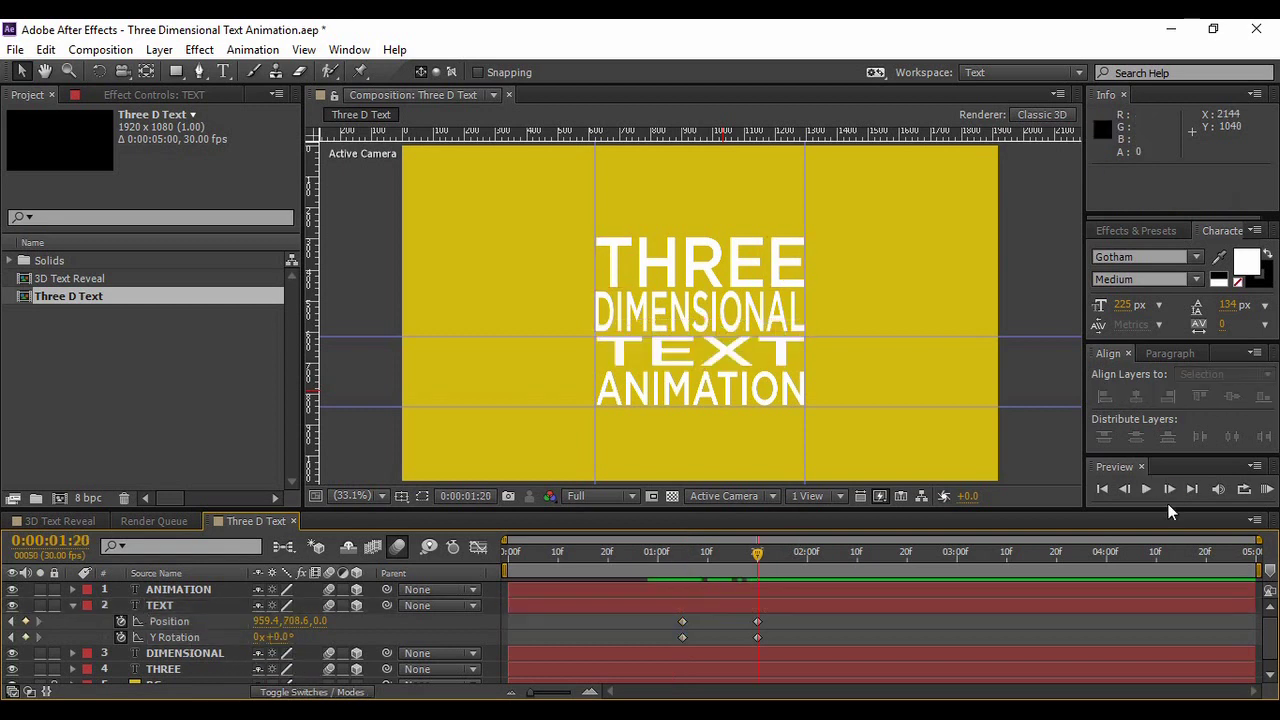
click(1168, 488)
click(1168, 488)
click(1168, 488)
click(1168, 488)
click(1168, 488)
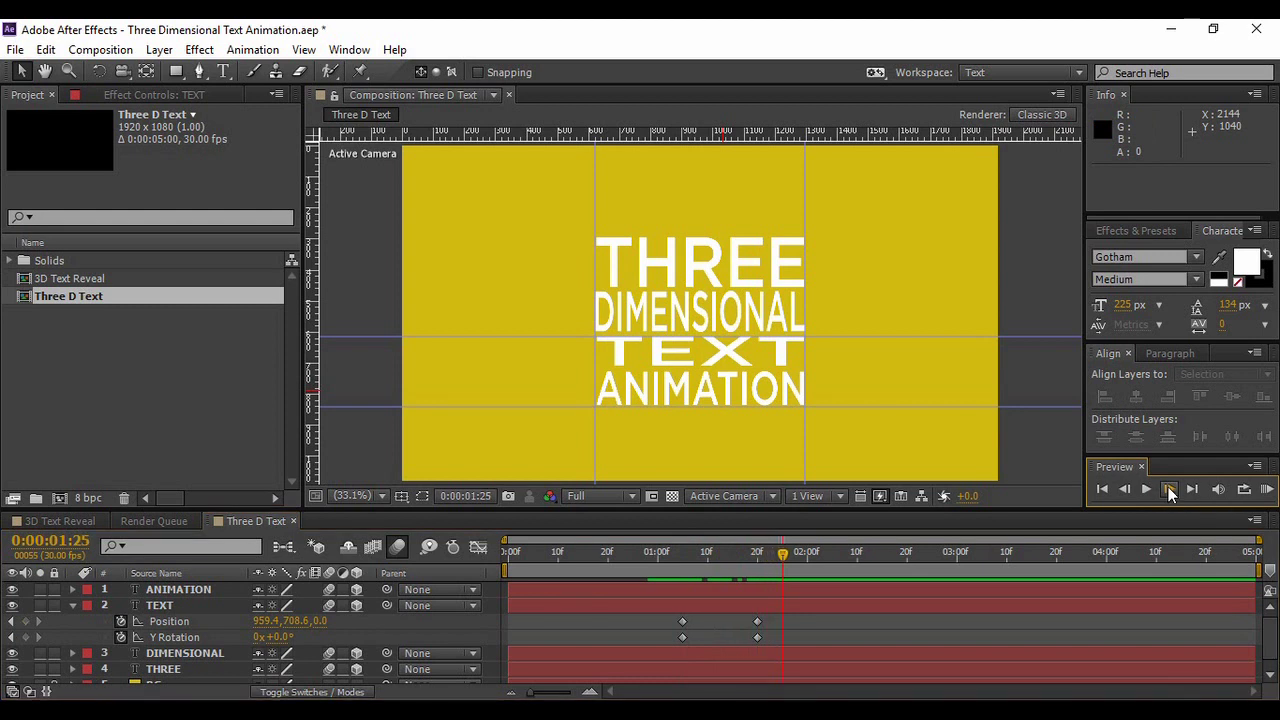
Add Position and X Rotation keyframes to the ANIMATION layer at 0:00:02:10.
click(180, 590)
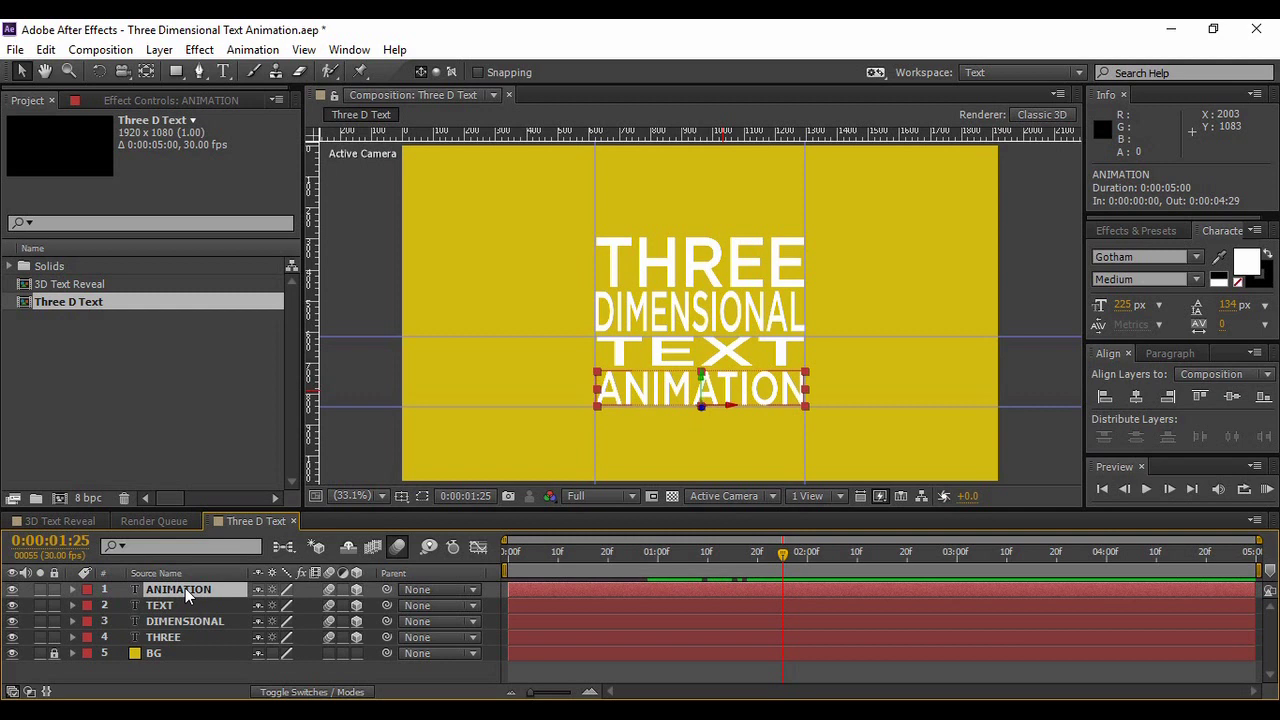
drag(781, 554, 853, 563)
key(p)
click(122, 607)
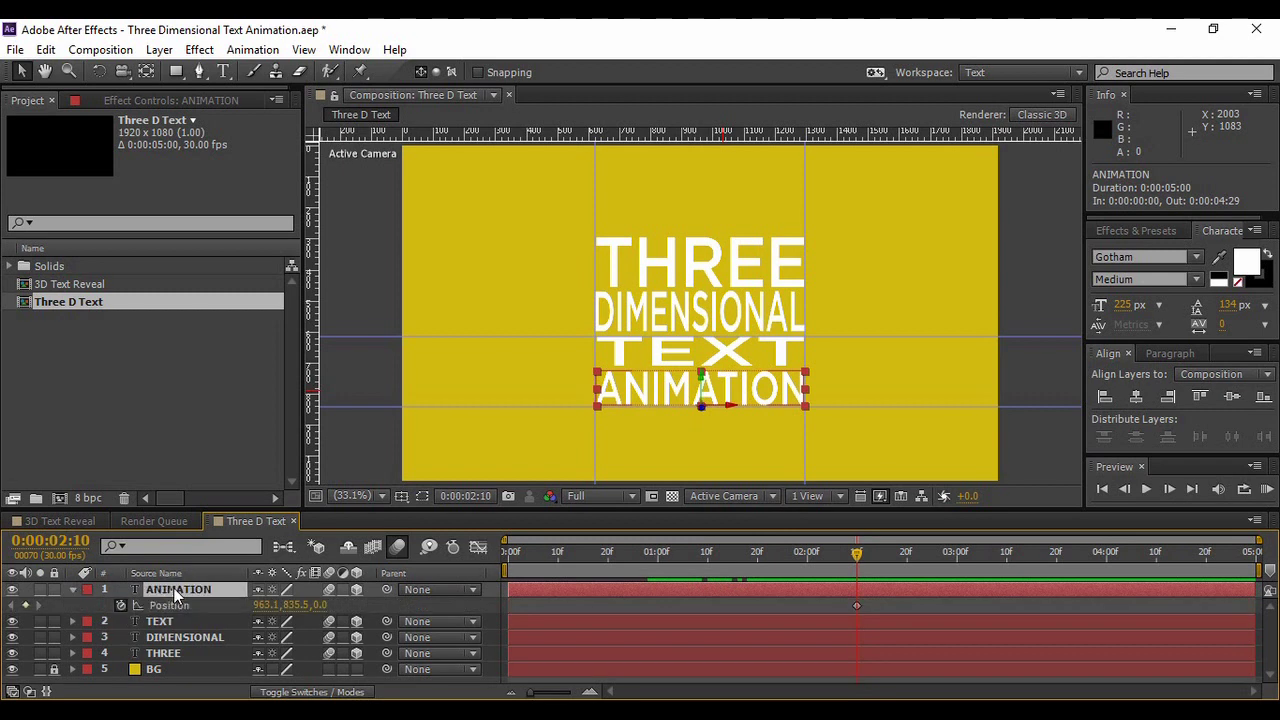
key(r)
click(122, 620)
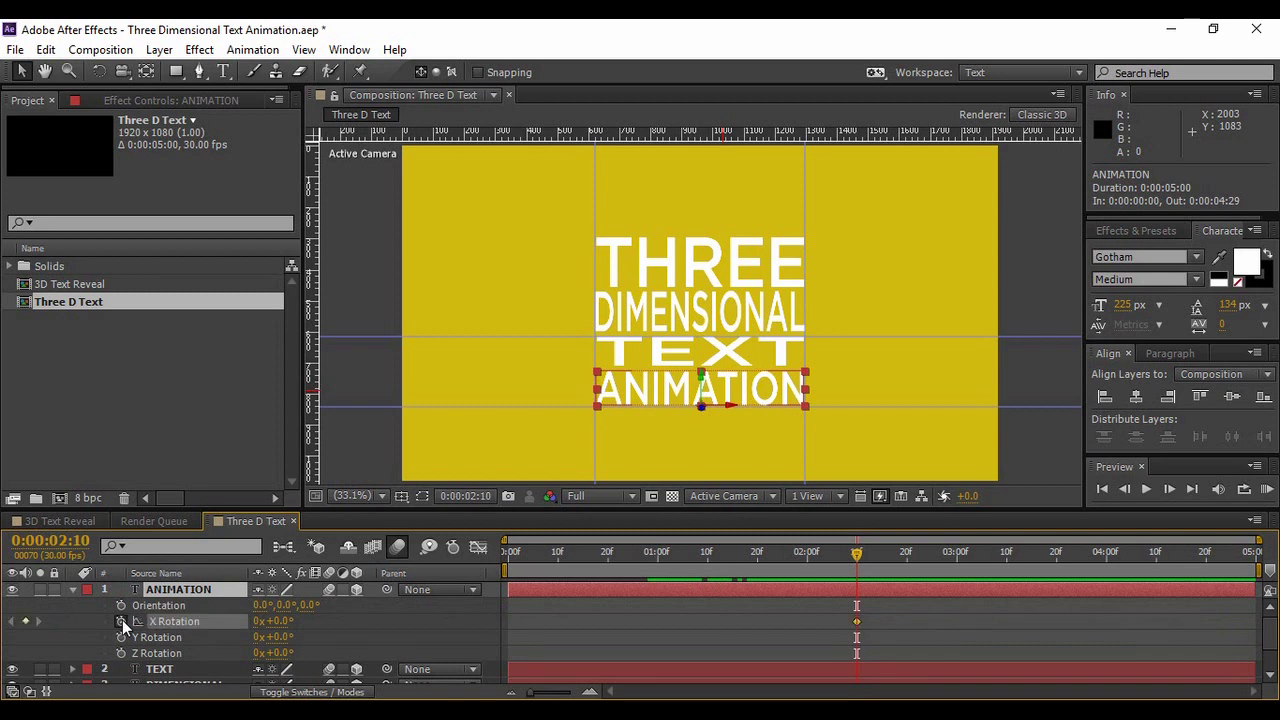
Set ANIMATION's X Rotation to 90° at 0:00:01:25 and reduce it to 84° so the word is almost edge-on.
key(u)
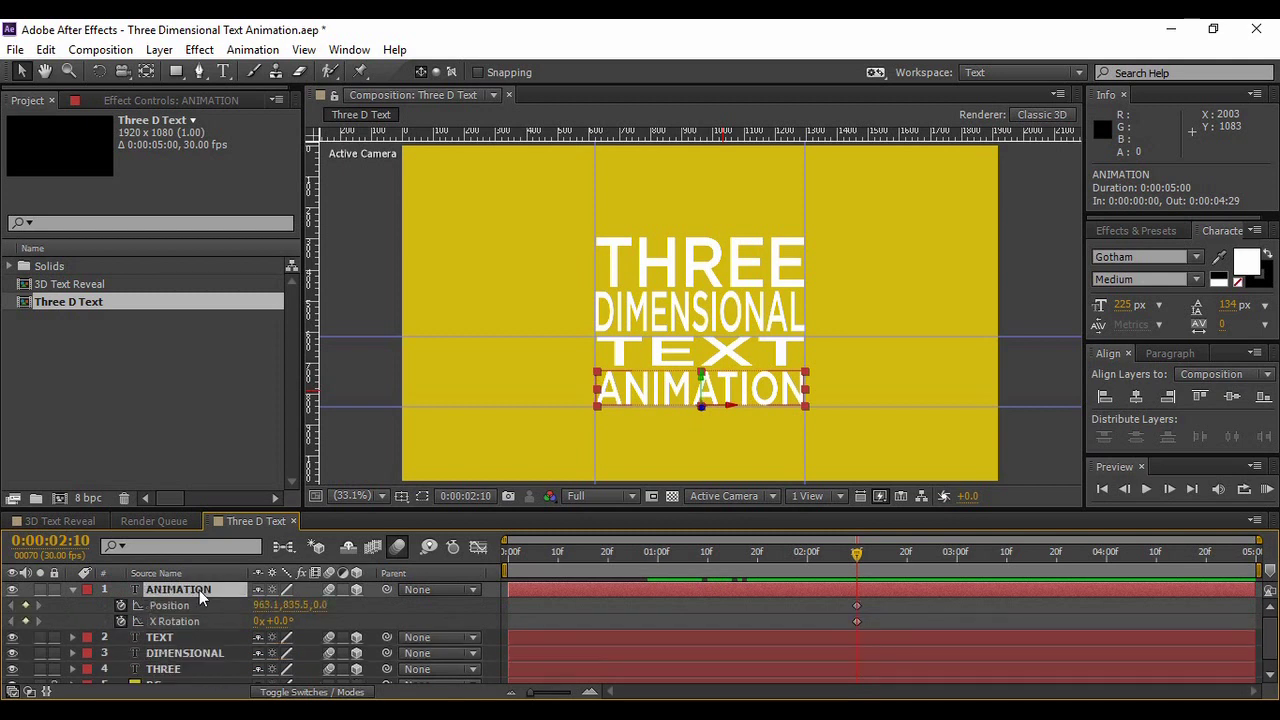
drag(860, 552, 778, 562)
click(279, 622)
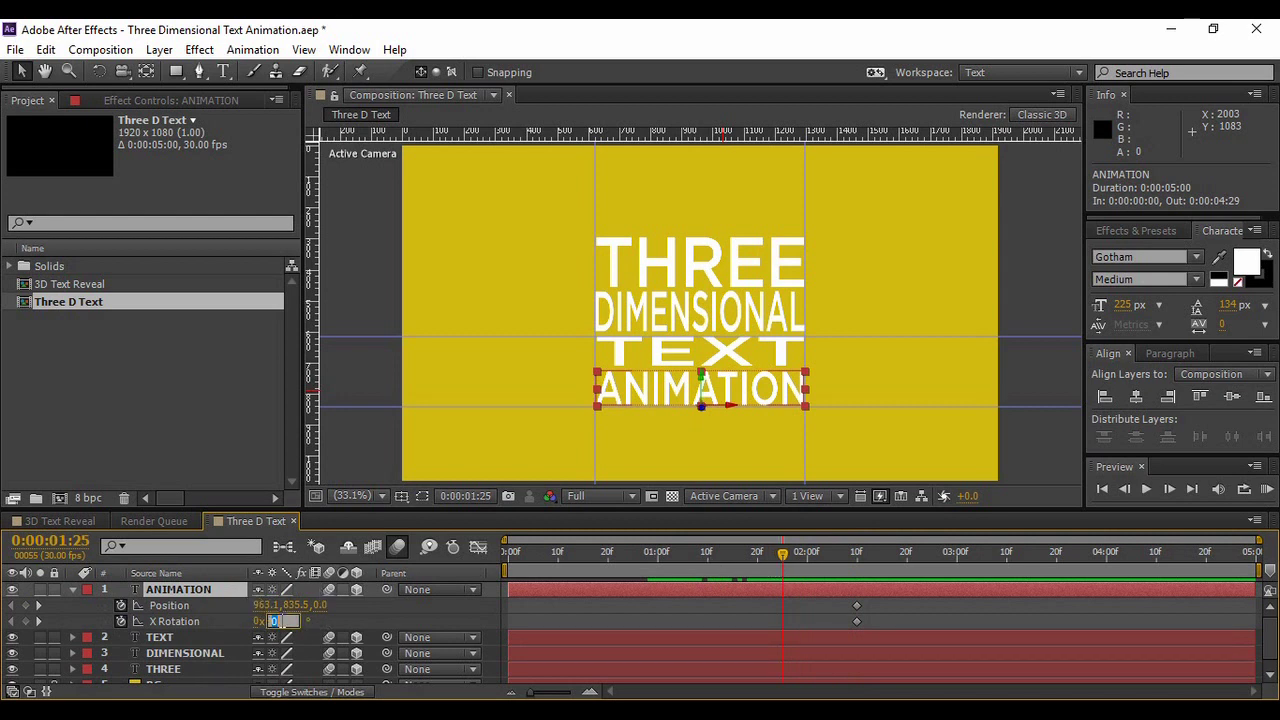
text(90)
key(Return)
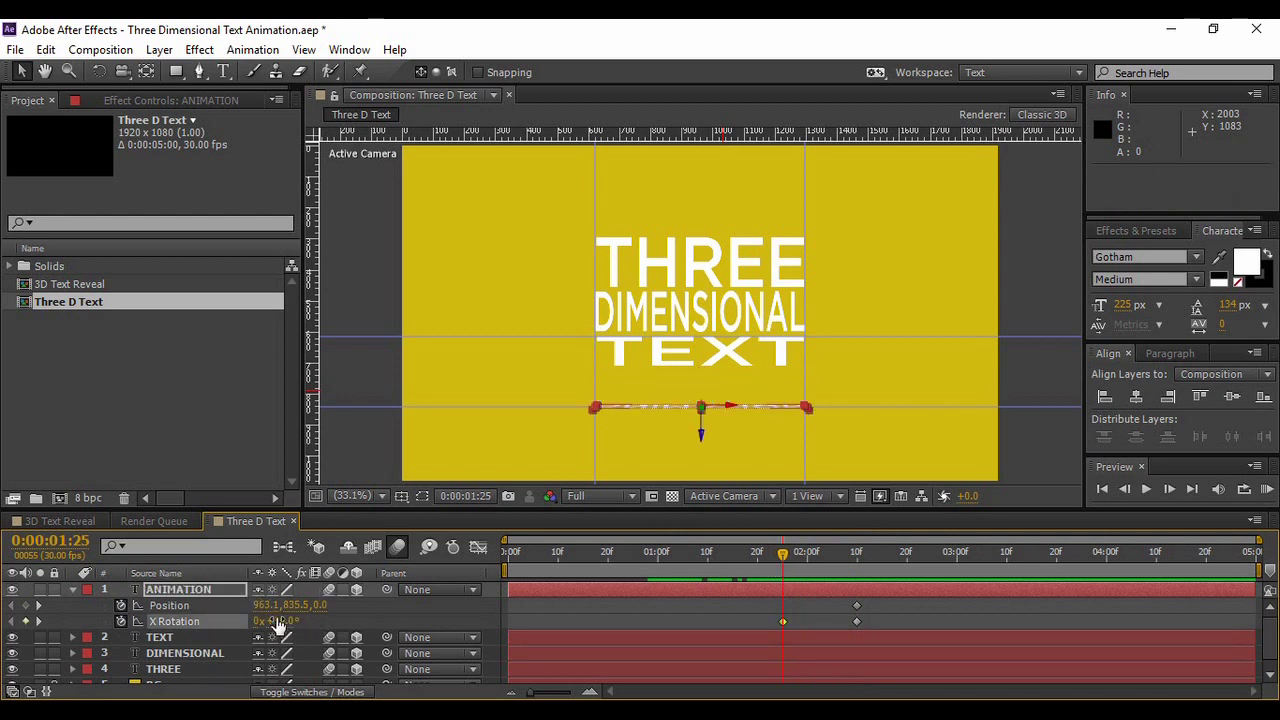
drag(283, 621, 279, 621)
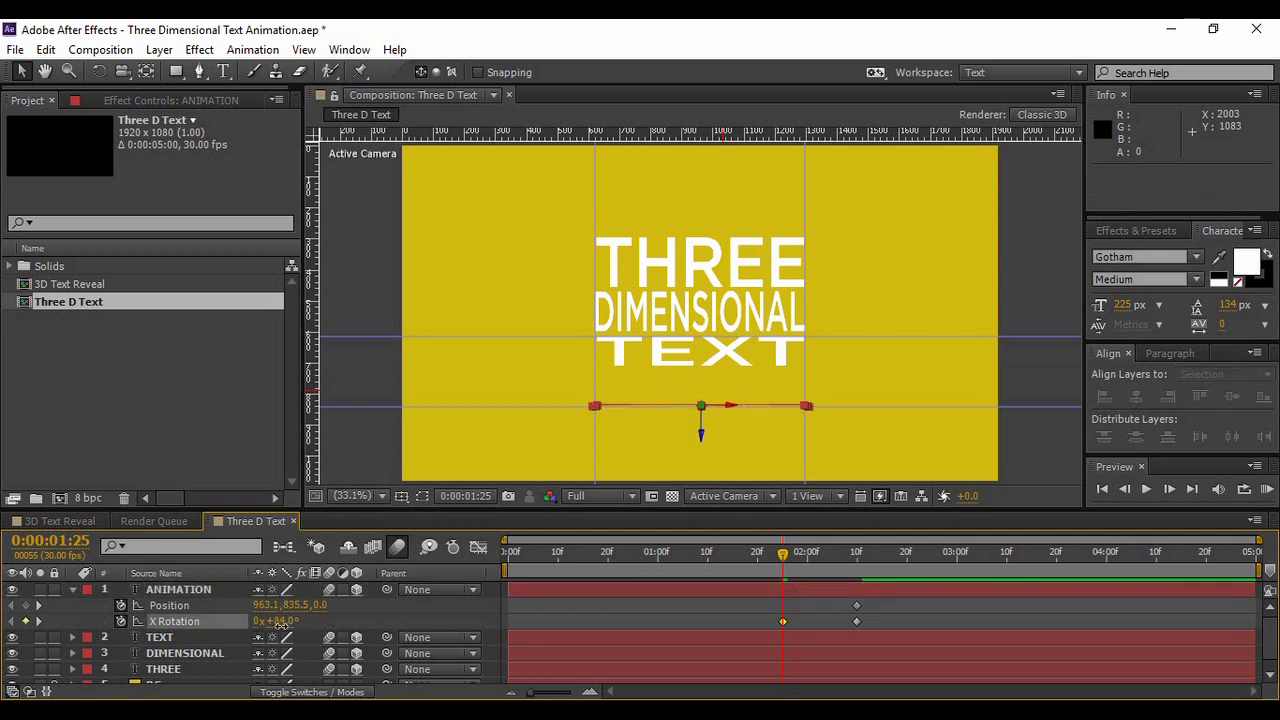
click(348, 618)
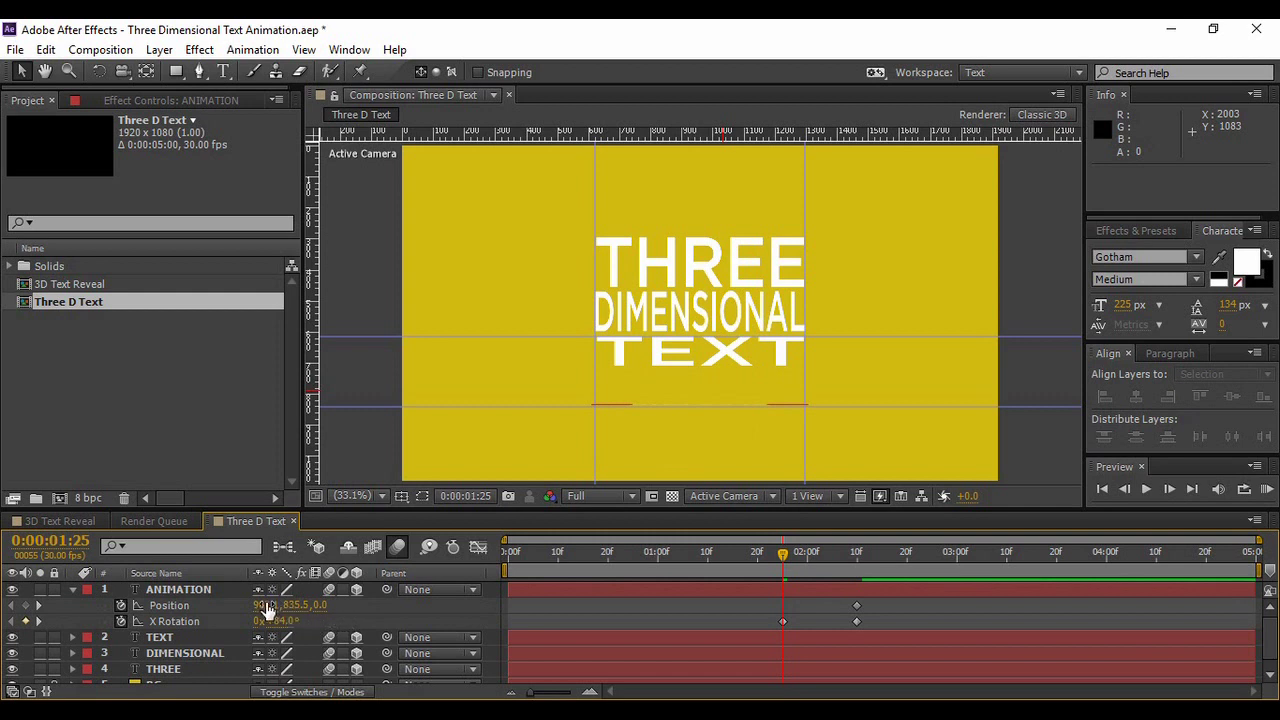
Set ANIMATION's Y Position to about 870.5 at 0:00:01:25 and collapse the layer's properties.
drag(267, 610, 283, 634)
key(ctrl+z)
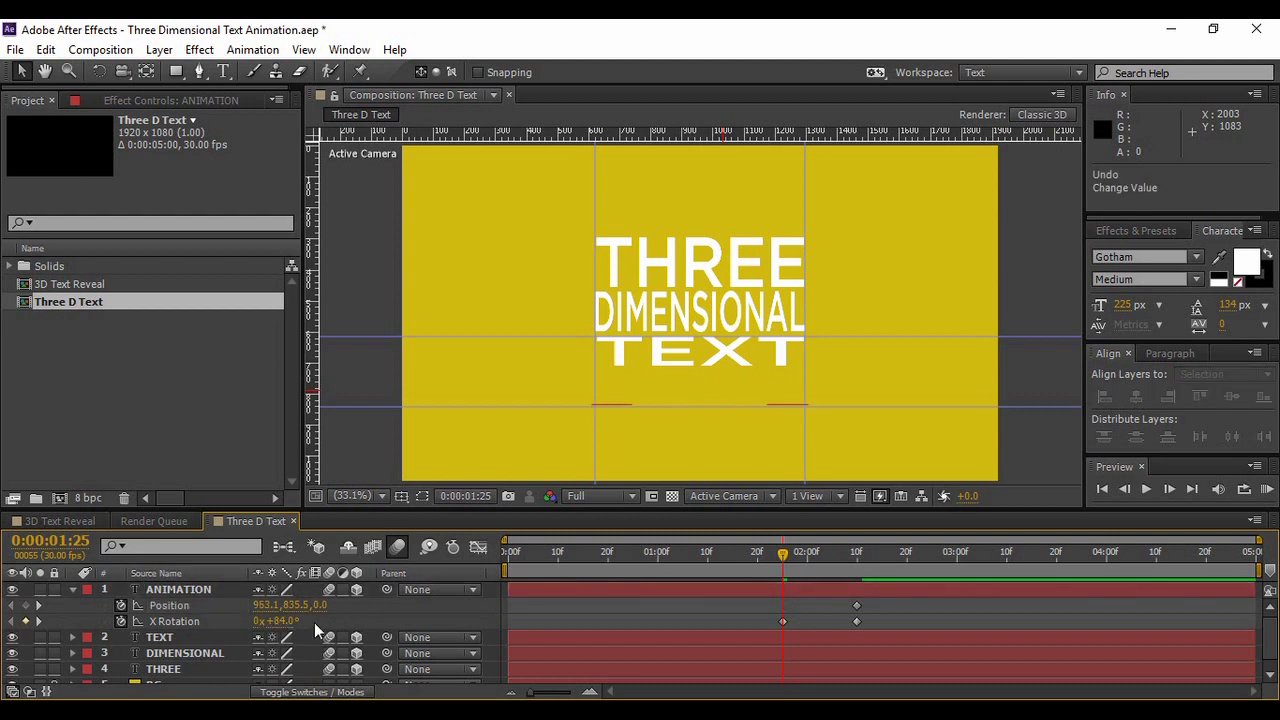
drag(298, 606, 286, 647)
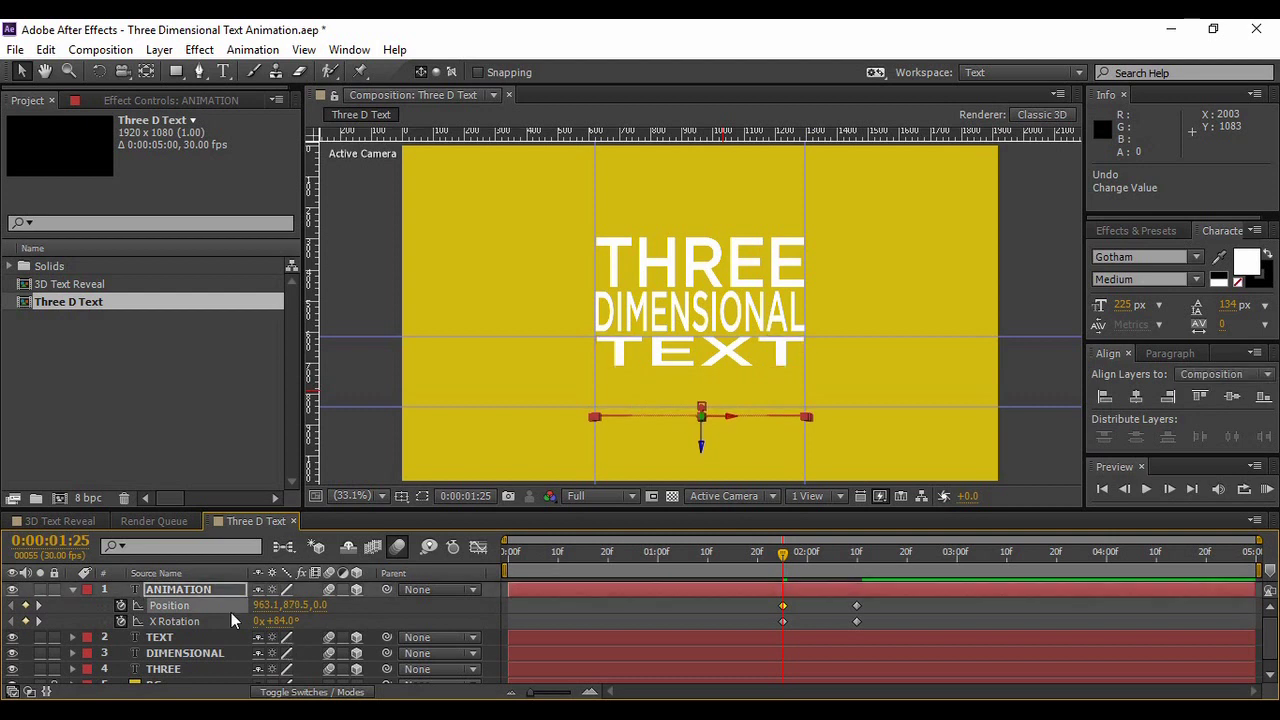
click(72, 589)
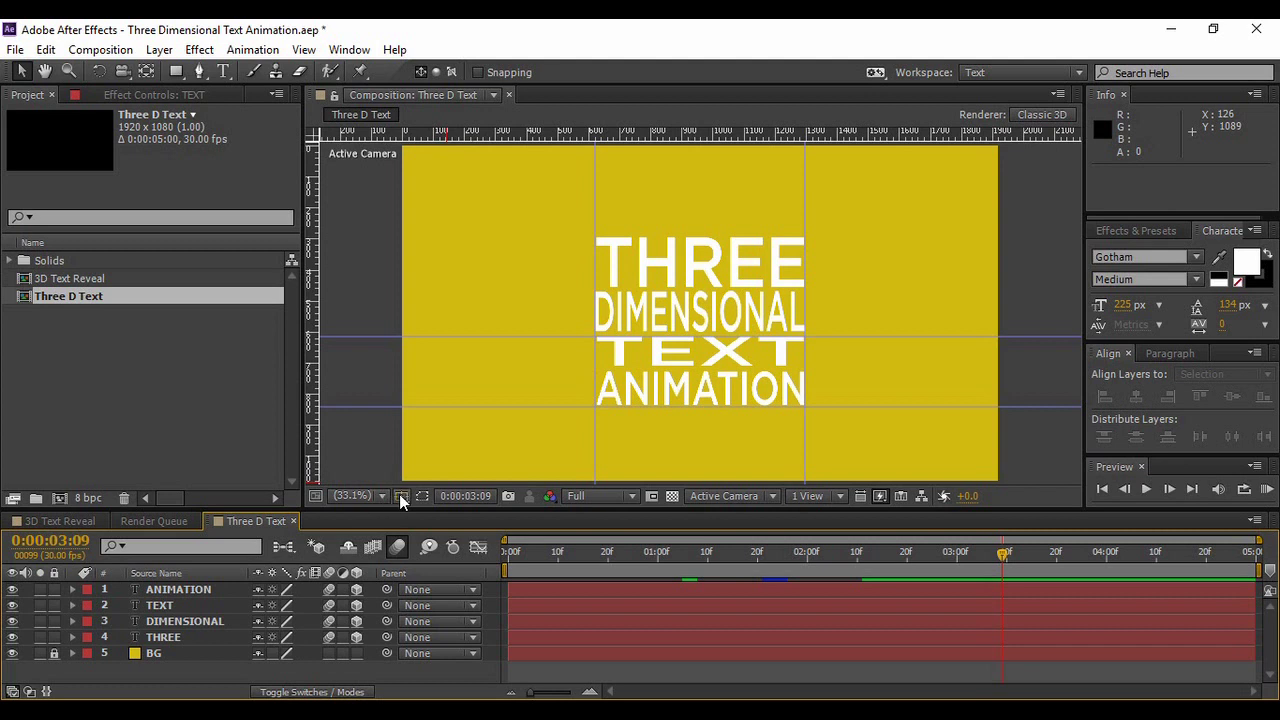
Hide the rulers and guides in the composition view.
click(399, 494)
click(444, 606)
click(401, 496)
click(445, 583)
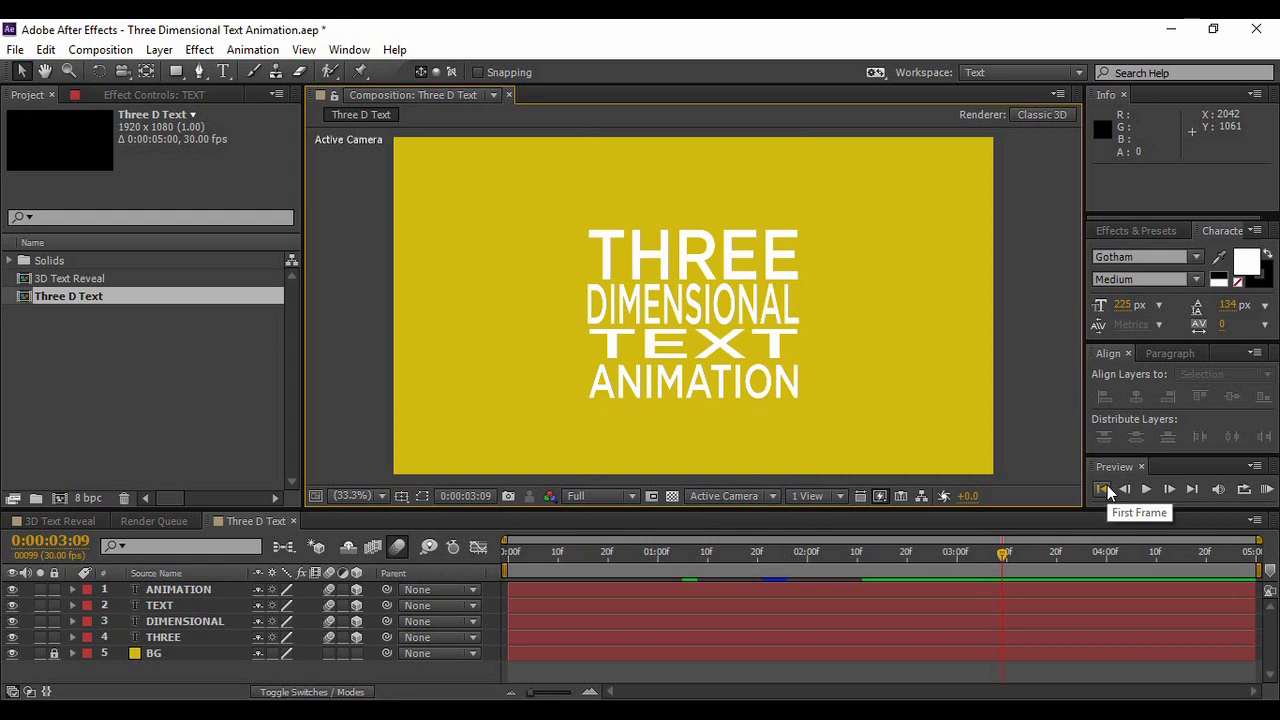
Enlarge the composition view and play the animation from the first frame, stopping after all four words are in.
drag(1066, 510, 1066, 511)
drag(1104, 619, 1104, 620)
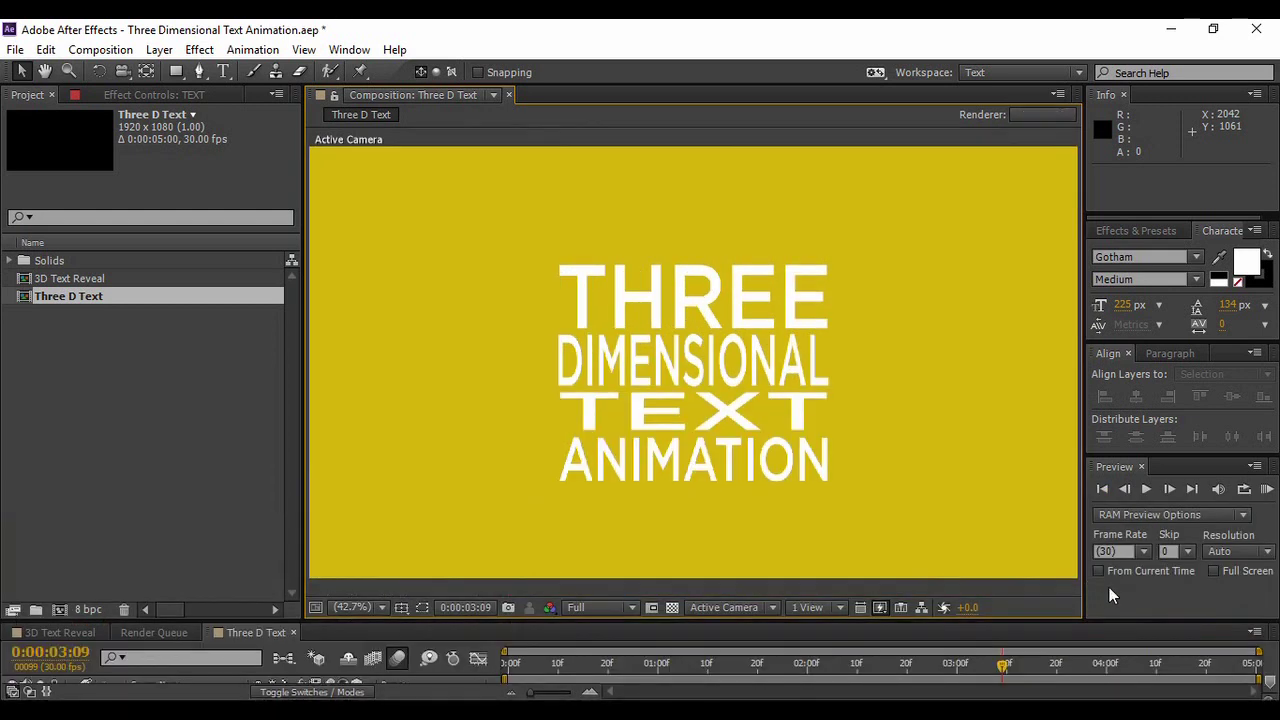
click(1102, 490)
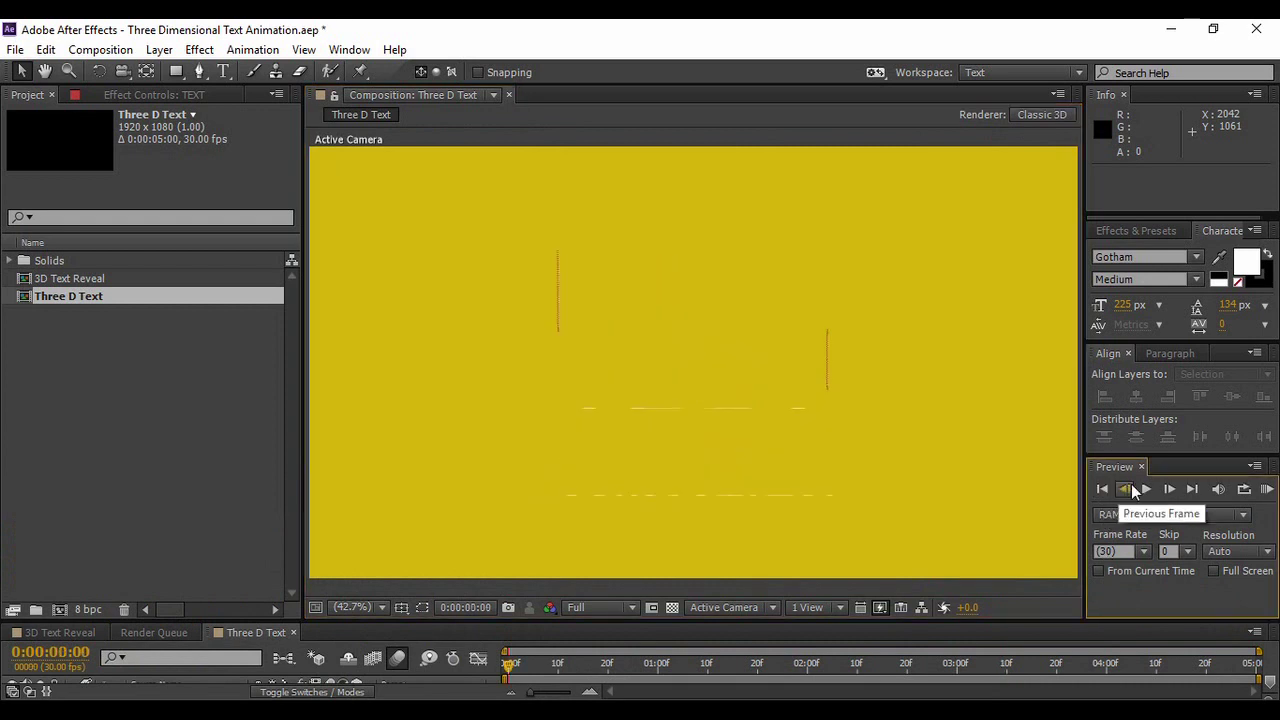
click(1146, 489)
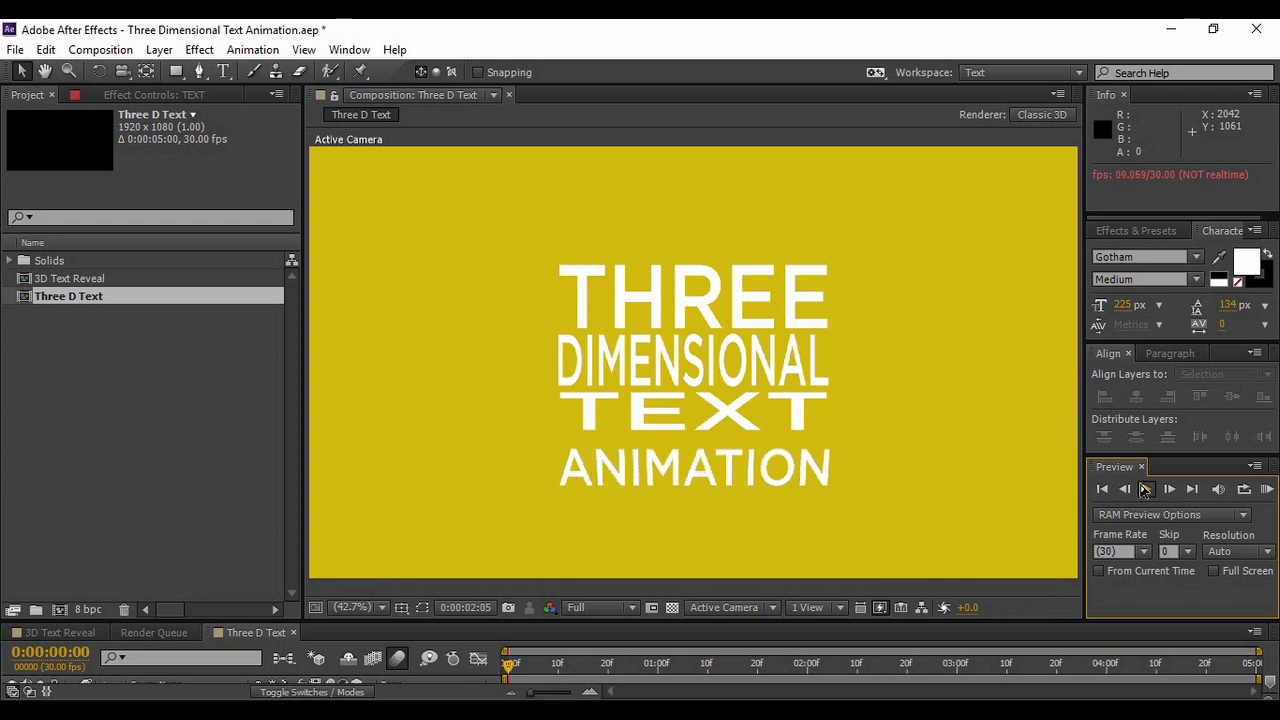
click(1146, 489)
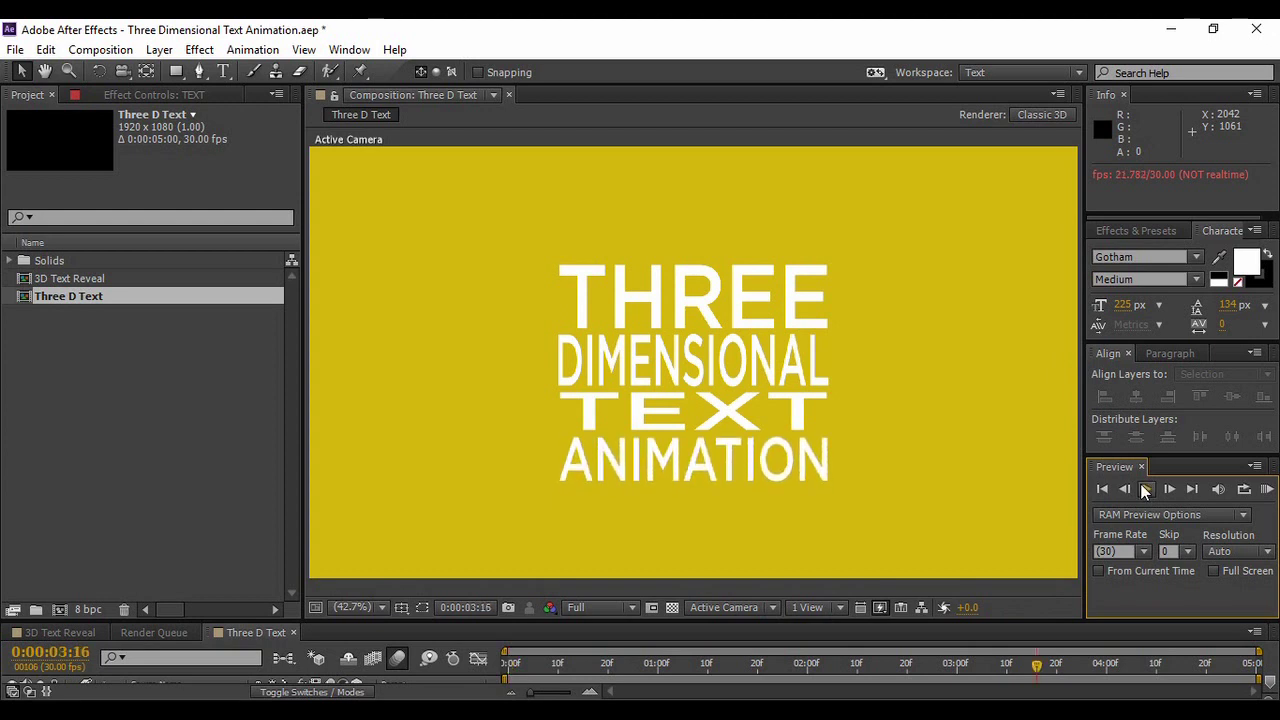